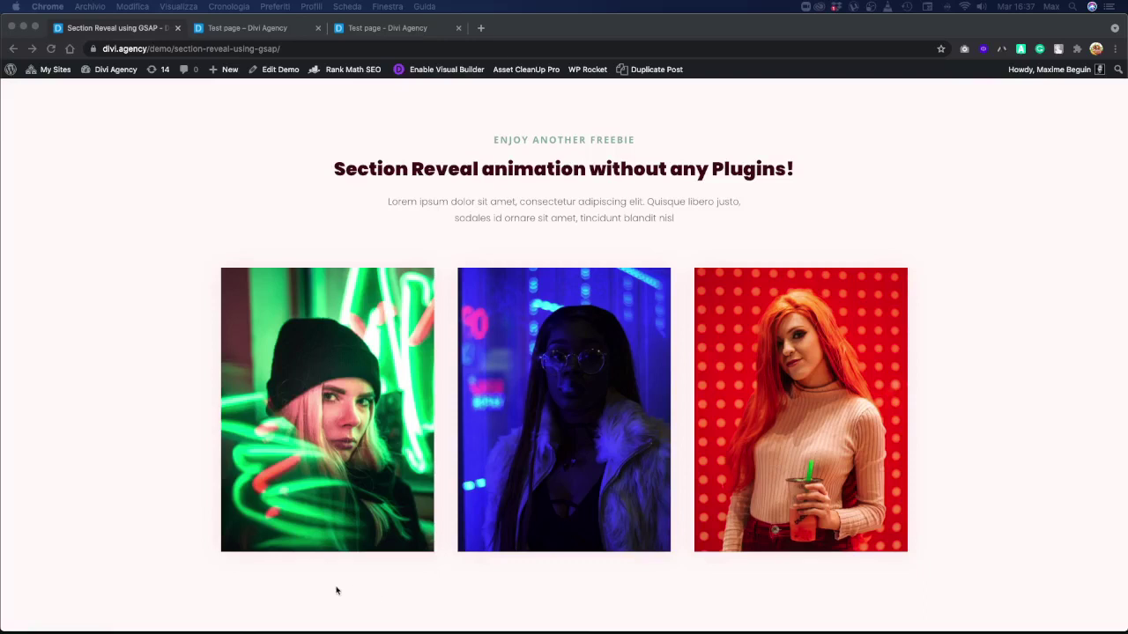
- Open the first team card's reveal section on the demo page, look through its portfolio and contact content, and return to the cards
{"action": "left_click", "coordinate": [331, 516]}
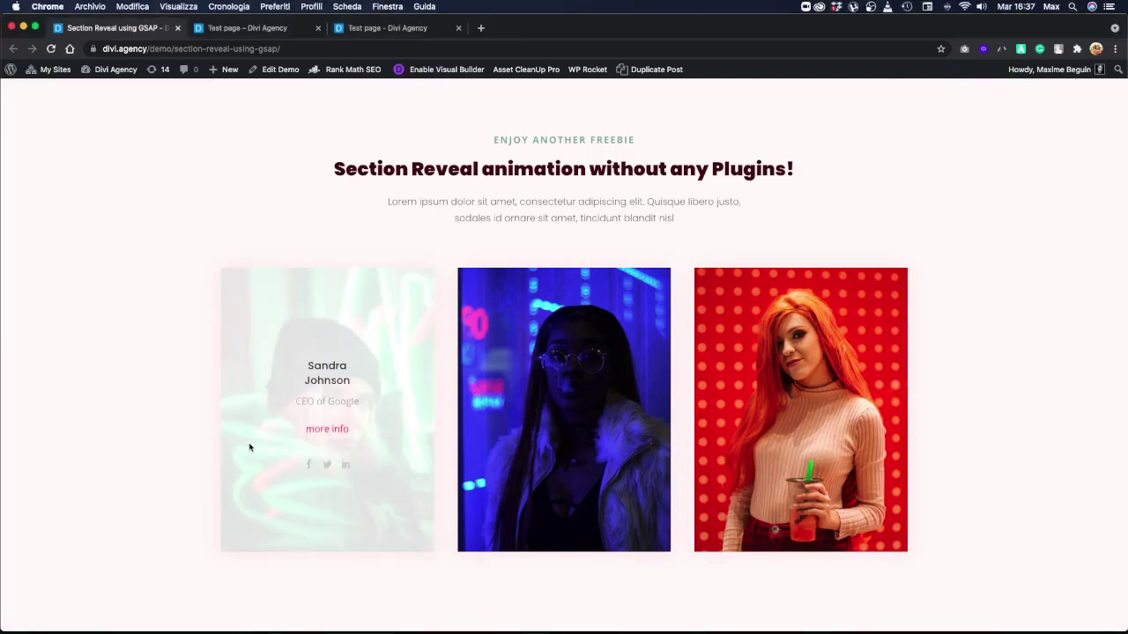
{"action": "left_click", "coordinate": [327, 428]}
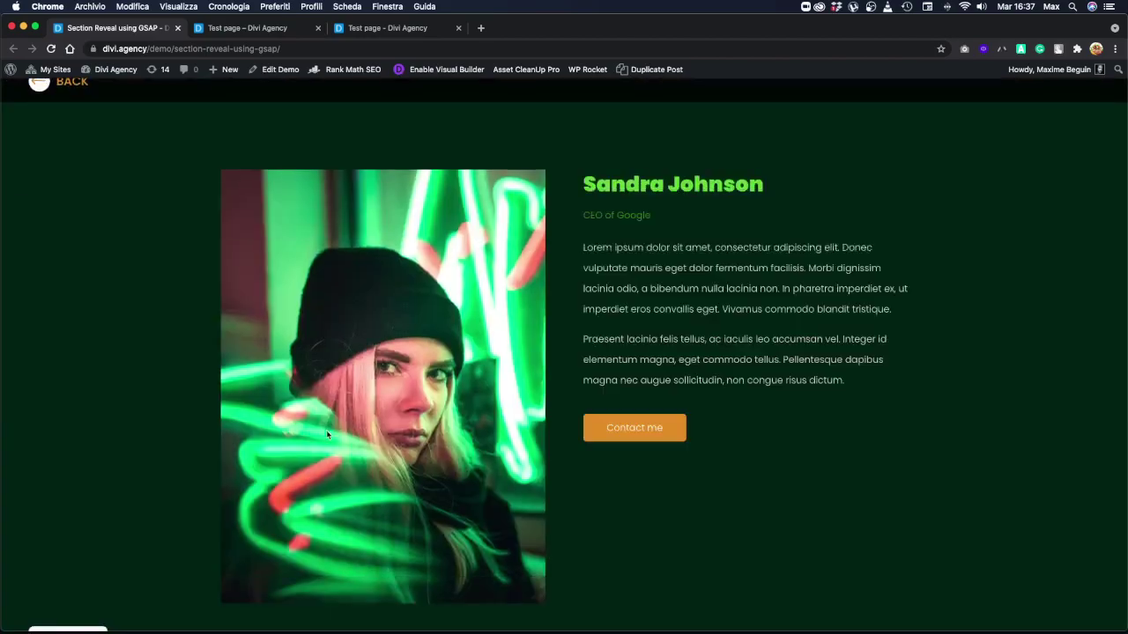
{"action": "scroll", "coordinate": [738, 269], "scroll_direction": "down", "scroll_amount": 10}
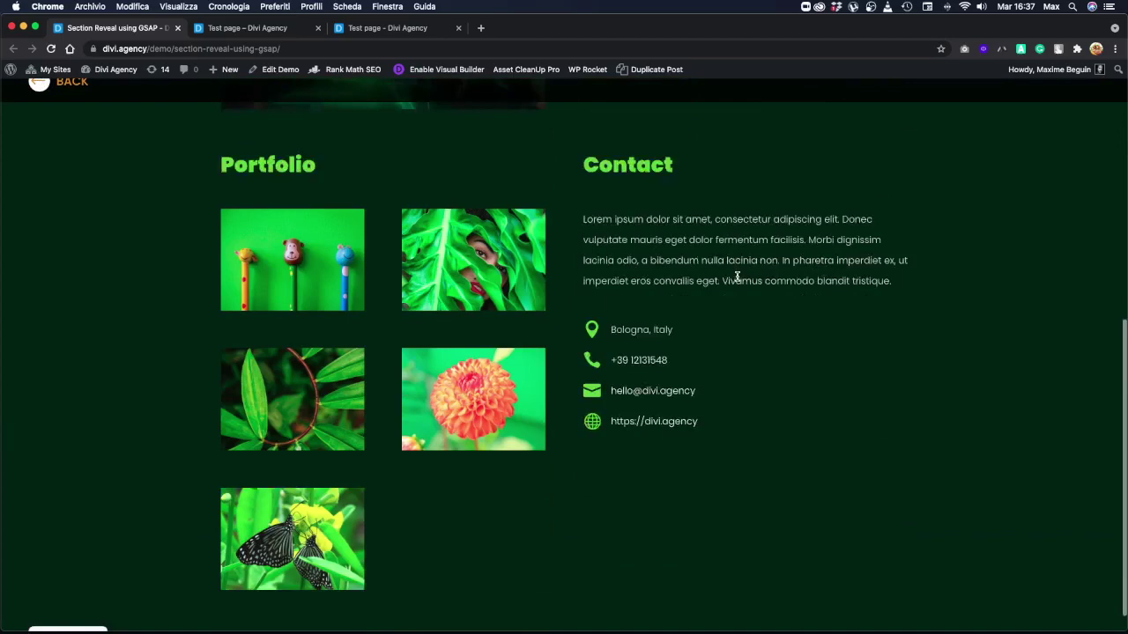
{"action": "scroll", "coordinate": [682, 362], "scroll_direction": "up", "scroll_amount": 7}
{"action": "scroll", "coordinate": [682, 362], "scroll_direction": "up", "scroll_amount": 4}
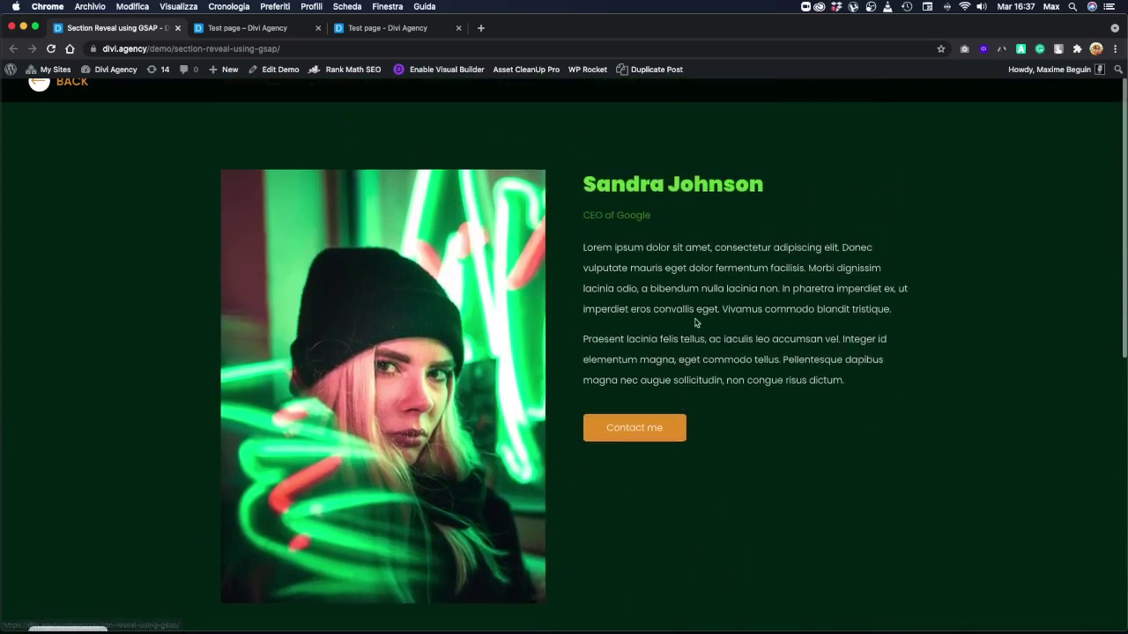
{"action": "scroll", "coordinate": [572, 268], "scroll_direction": "down", "scroll_amount": 5}
{"action": "scroll", "coordinate": [568, 274], "scroll_direction": "up", "scroll_amount": 4}
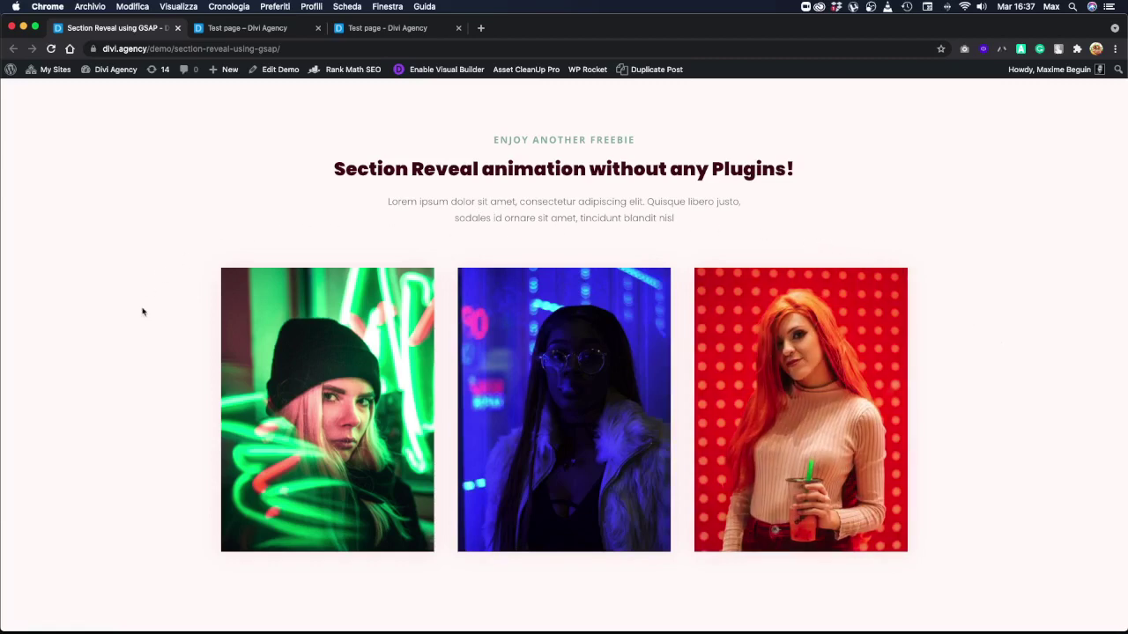
- Open the middle team card's reveal section, review its portfolio and contact content, and go back to the cards
{"action": "mouse_move", "coordinate": [592, 485]}
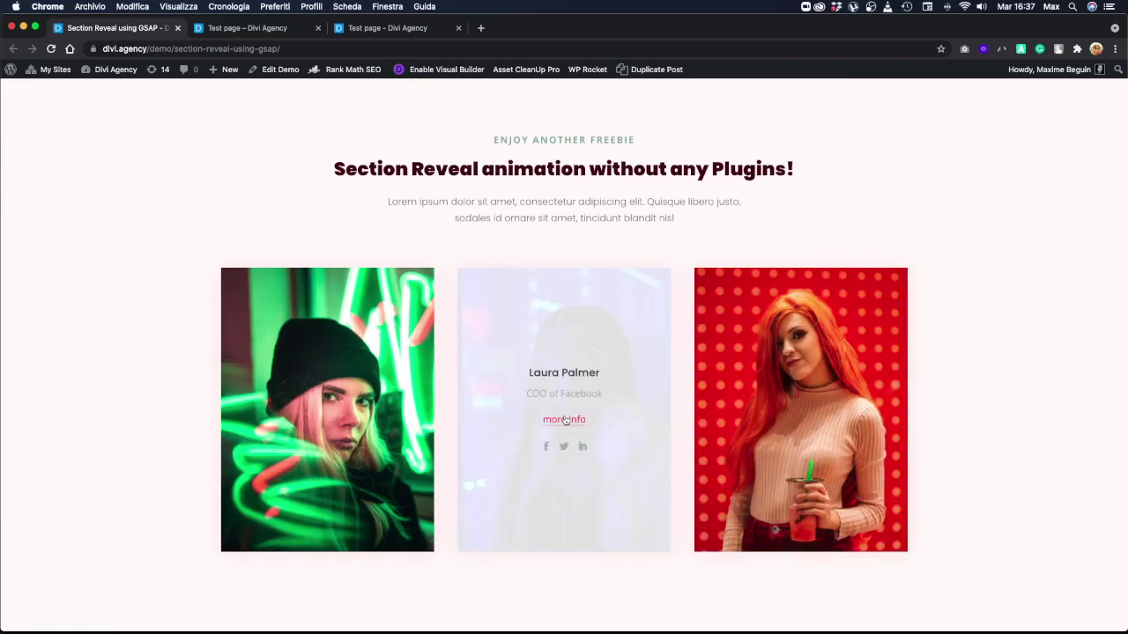
{"action": "left_click", "coordinate": [565, 420]}
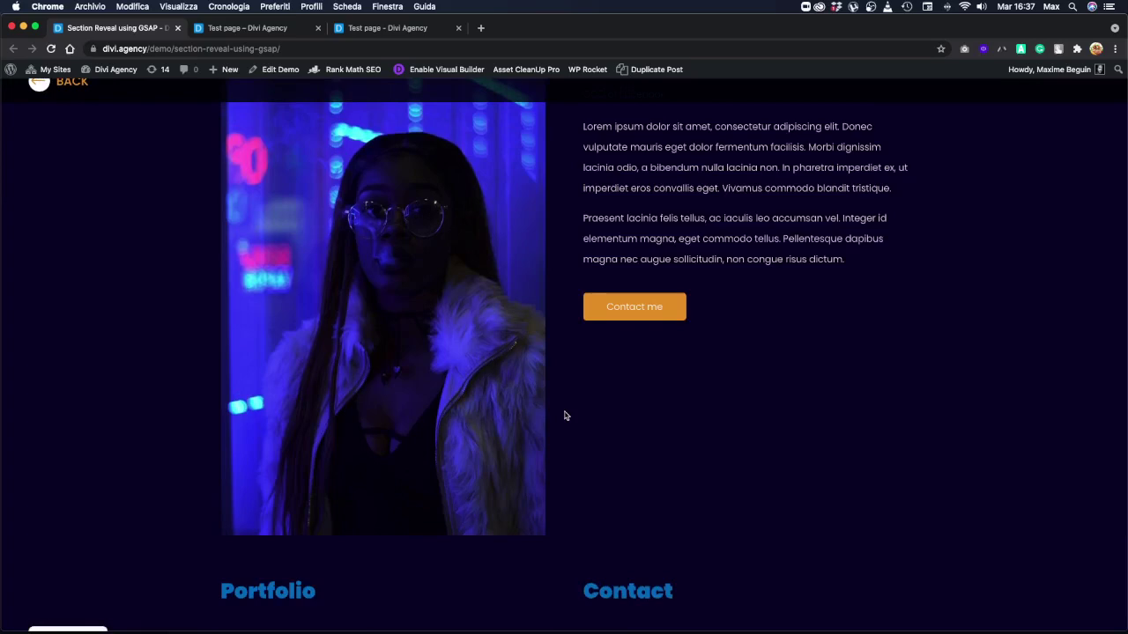
{"action": "scroll", "coordinate": [565, 416], "scroll_direction": "down", "scroll_amount": 3}
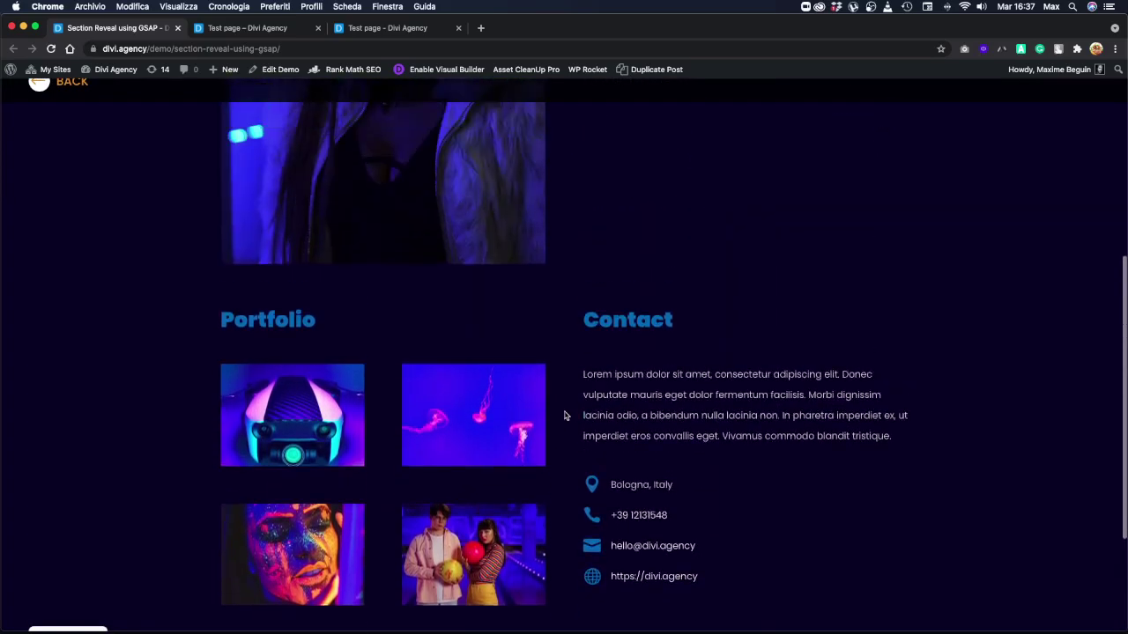
{"action": "scroll", "coordinate": [565, 416], "scroll_direction": "up", "scroll_amount": 5}
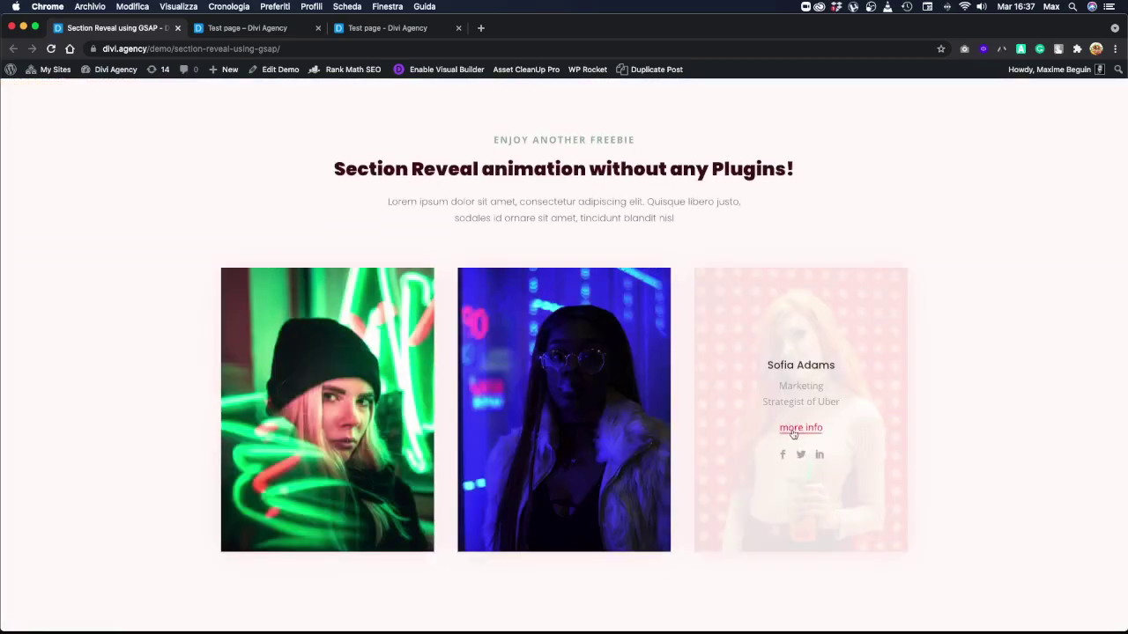
- Review the third team card's reveal section with its portfolio and contact details, and return to the cards
{"action": "scroll", "coordinate": [558, 254], "scroll_direction": "down", "scroll_amount": 5}
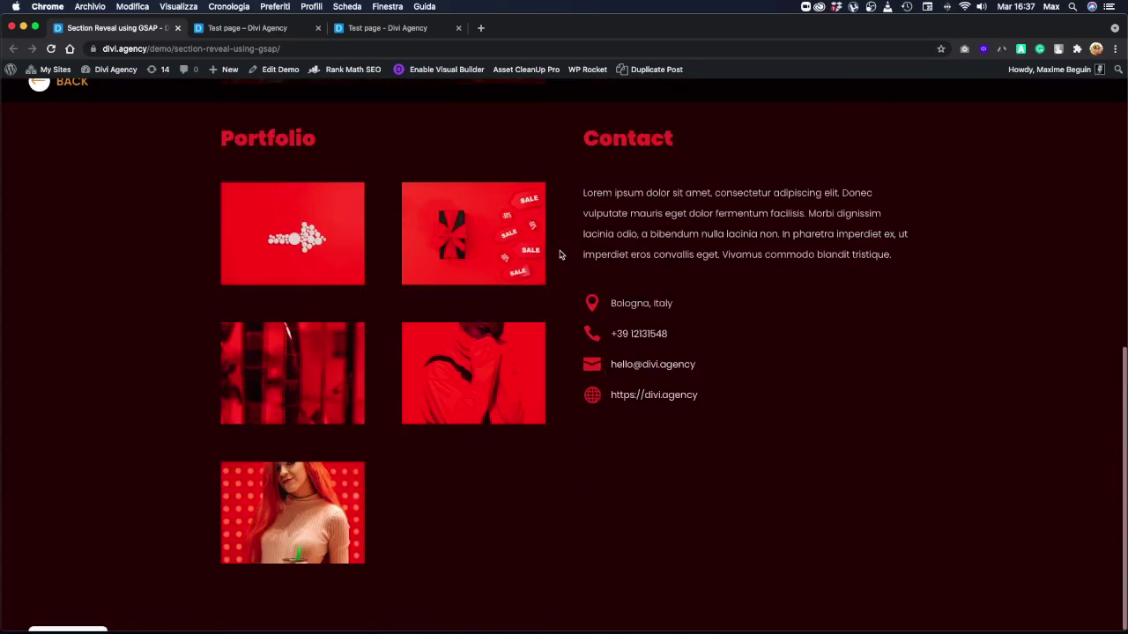
{"action": "scroll", "coordinate": [558, 253], "scroll_direction": "up", "scroll_amount": 5}
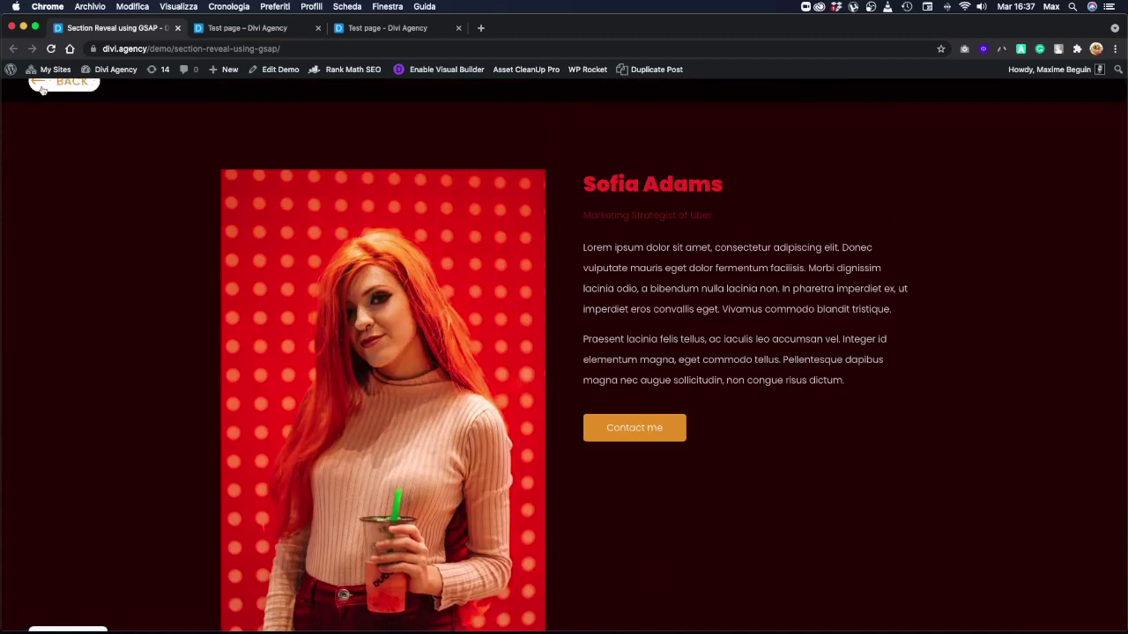
{"action": "left_click", "coordinate": [42, 88]}
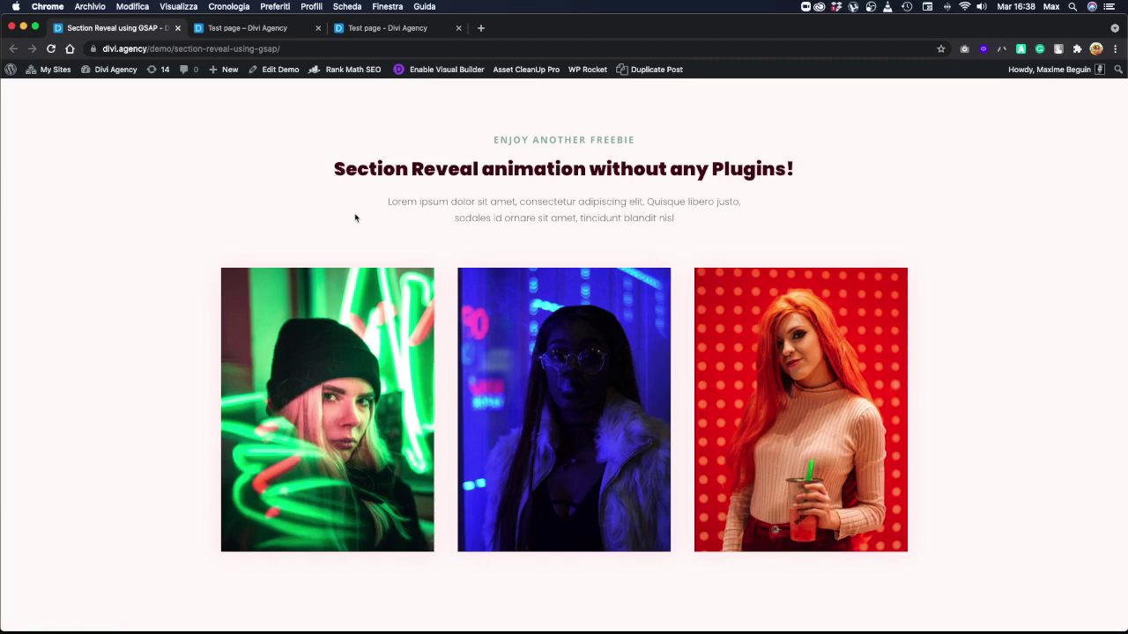
- Look over the live Test page from header to footer
{"action": "left_click", "coordinate": [360, 34]}
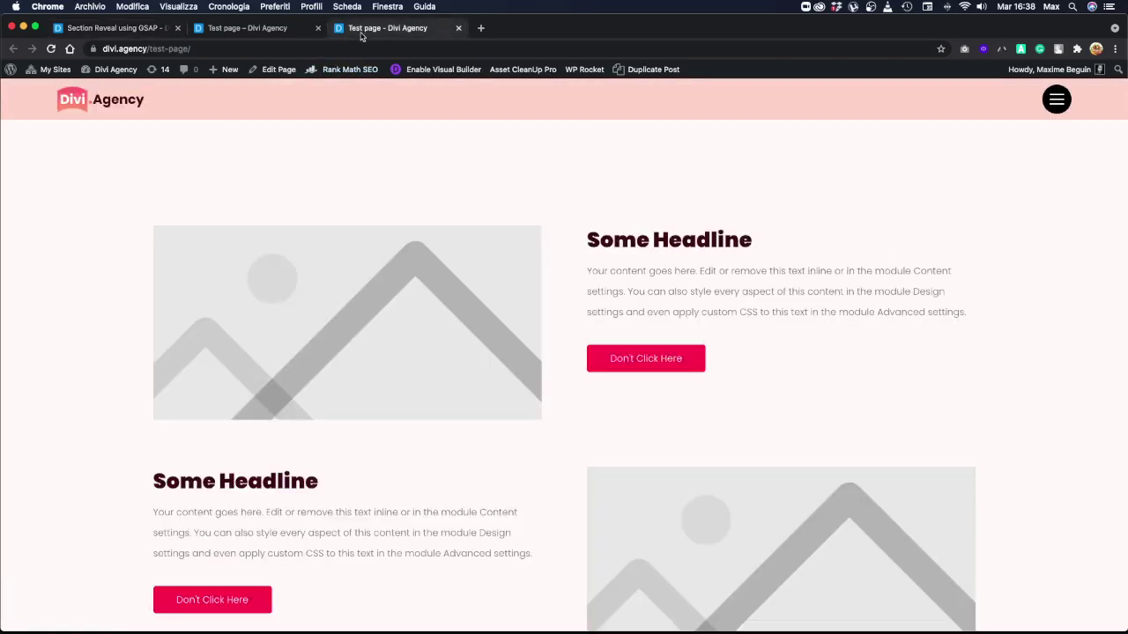
{"action": "scroll", "coordinate": [732, 293], "scroll_direction": "down", "scroll_amount": 10}
{"action": "scroll", "coordinate": [667, 327], "scroll_direction": "up", "scroll_amount": 10}
- In the Test page's visual builder, choose SECTION_REVEAL_USING_GSAP_V1_0_0.JSON as the layout file to import
{"action": "left_click", "coordinate": [282, 34]}
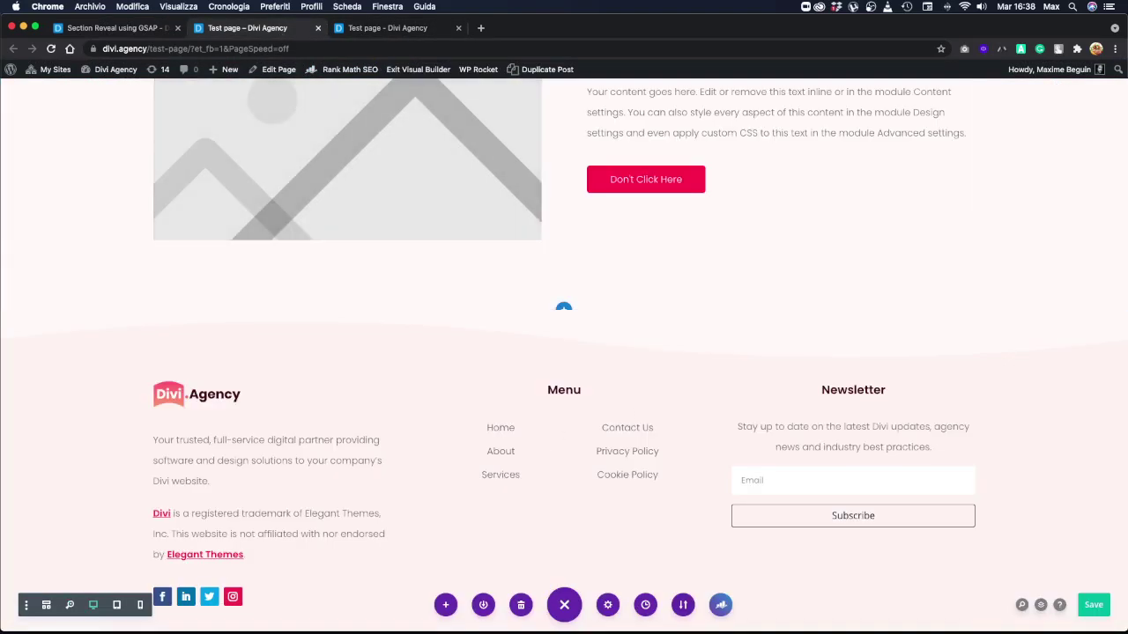
{"action": "key", "text": "super+Tab"}
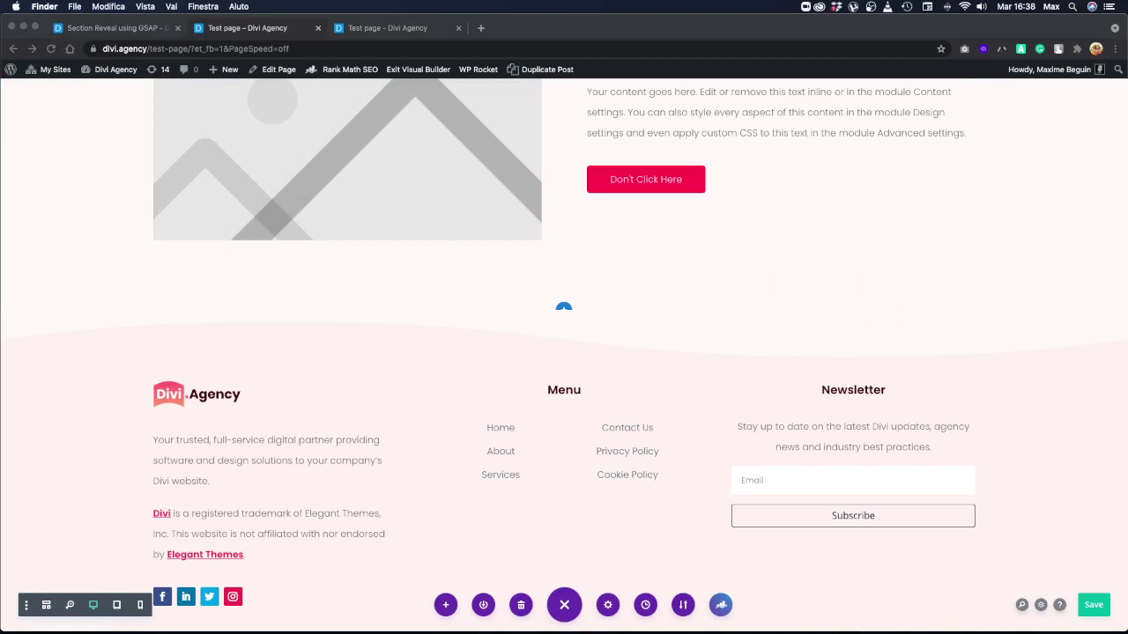
{"action": "key", "text": "super+Tab"}
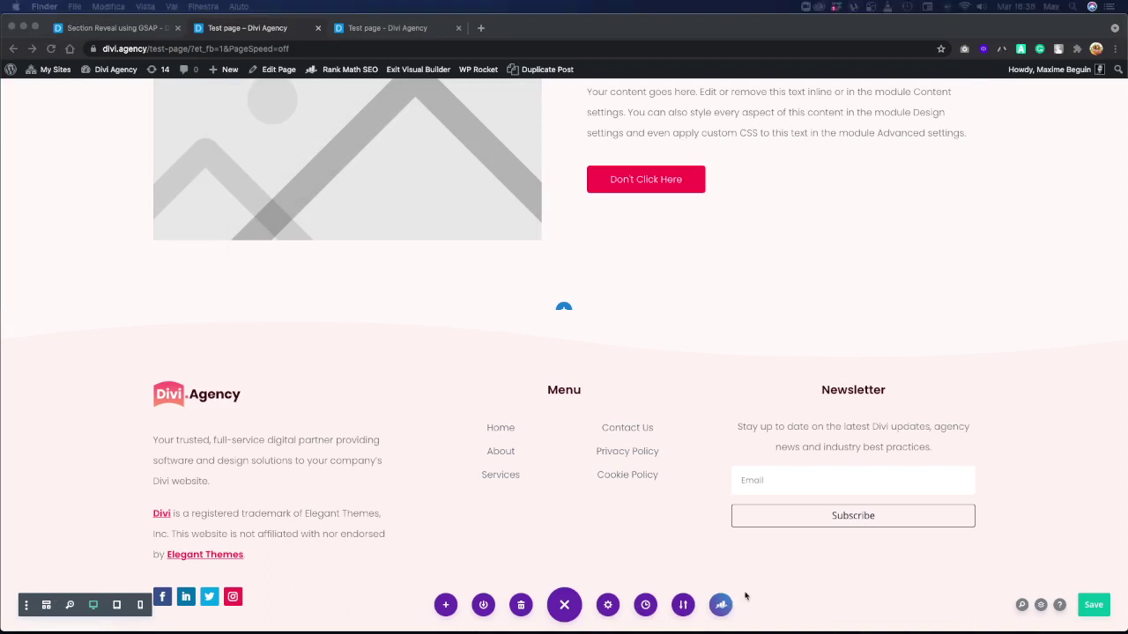
{"action": "left_click", "coordinate": [685, 605]}
{"action": "left_click", "coordinate": [685, 607]}
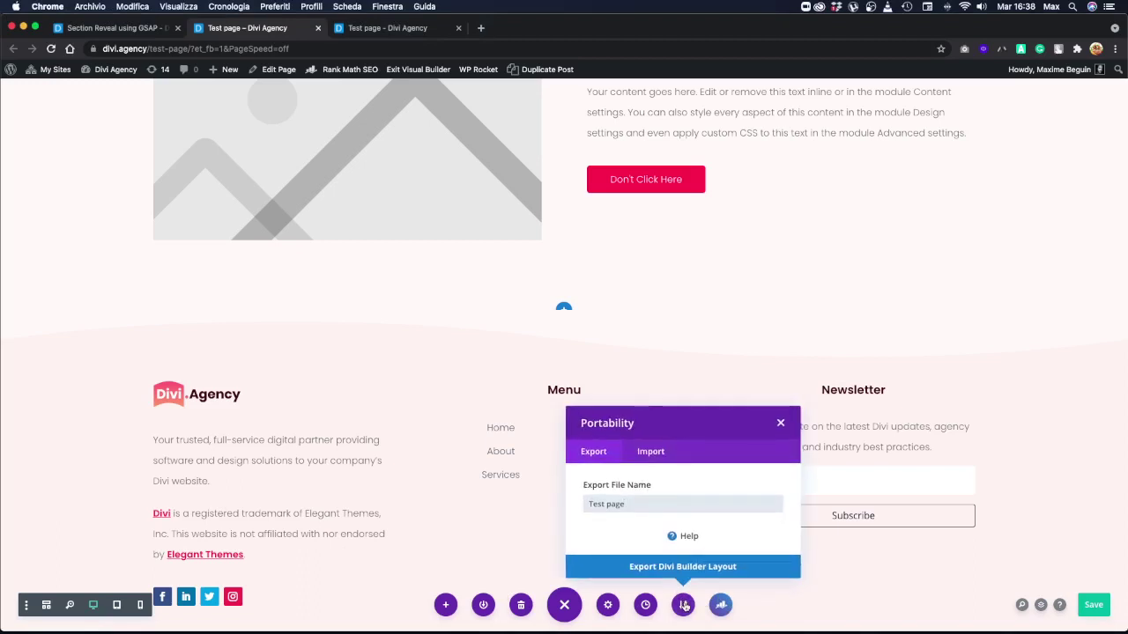
{"action": "left_click", "coordinate": [650, 453]}
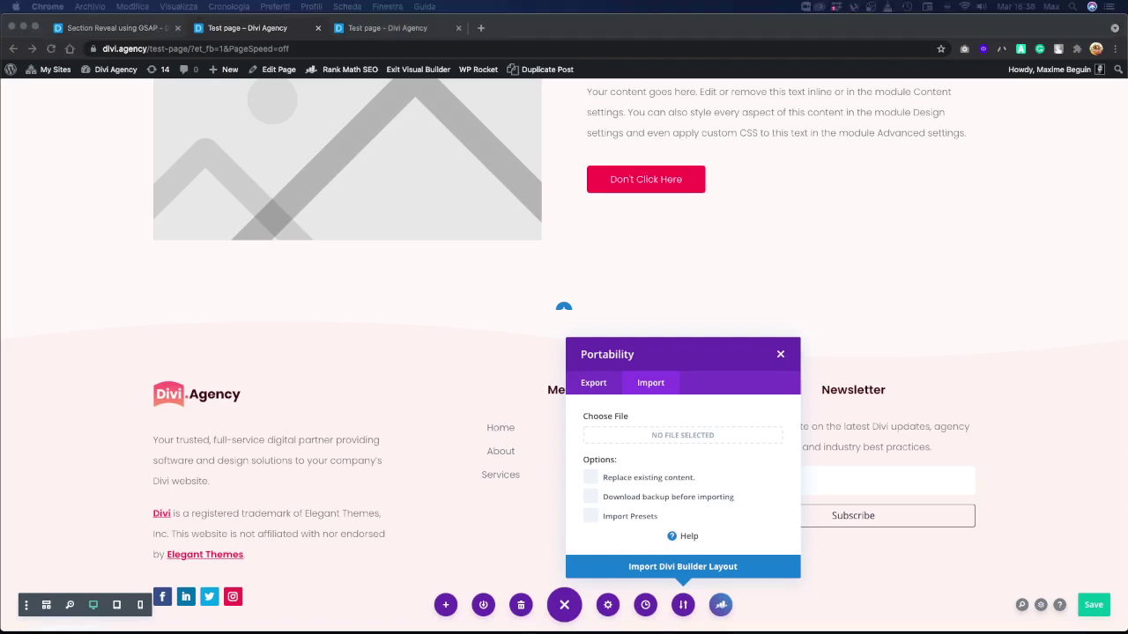
{"action": "left_click_drag", "start_coordinate": [402, 633], "coordinate": [657, 438]}
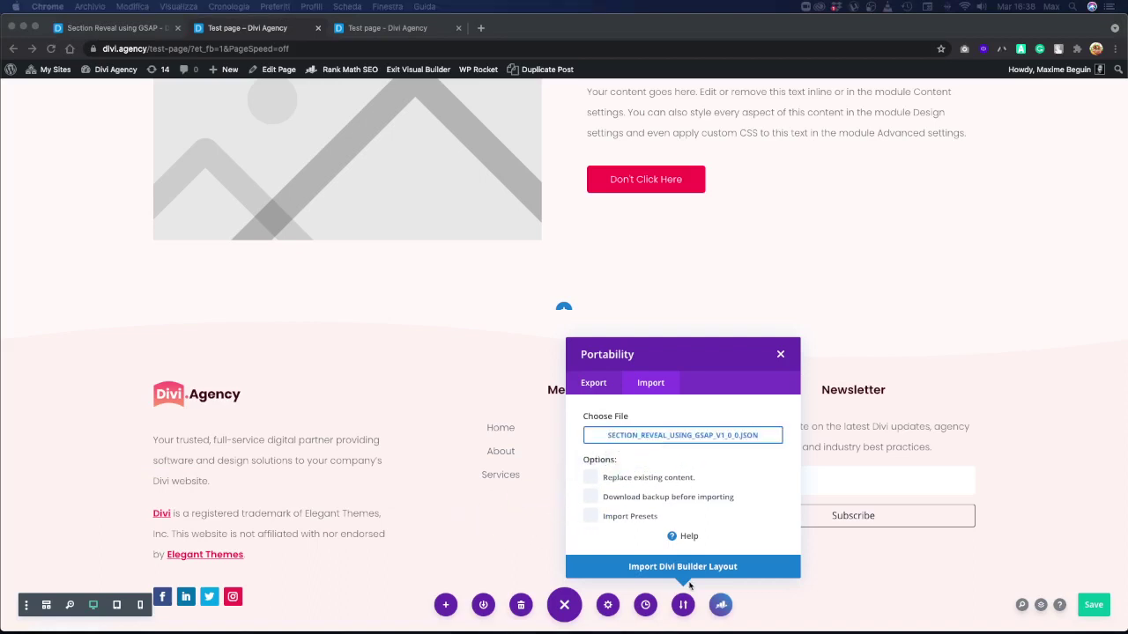
- Import the selected Divi Builder layout into the Test page and save the page
{"action": "left_click", "coordinate": [690, 571]}
{"action": "left_click", "coordinate": [691, 570]}
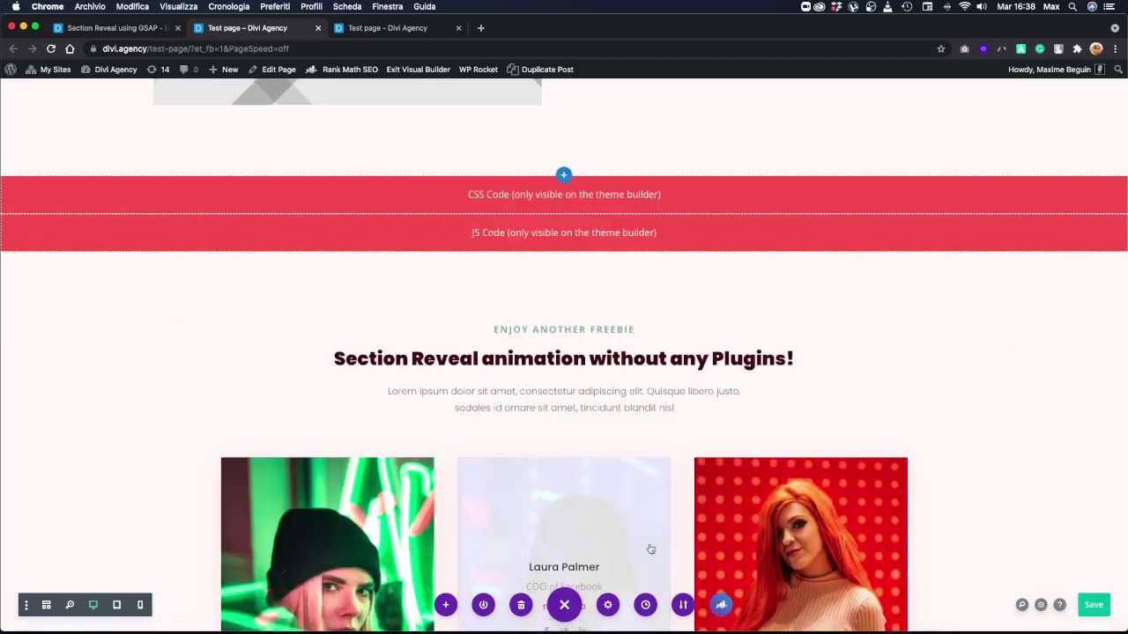
{"action": "scroll", "coordinate": [422, 332], "scroll_direction": "down", "scroll_amount": 3}
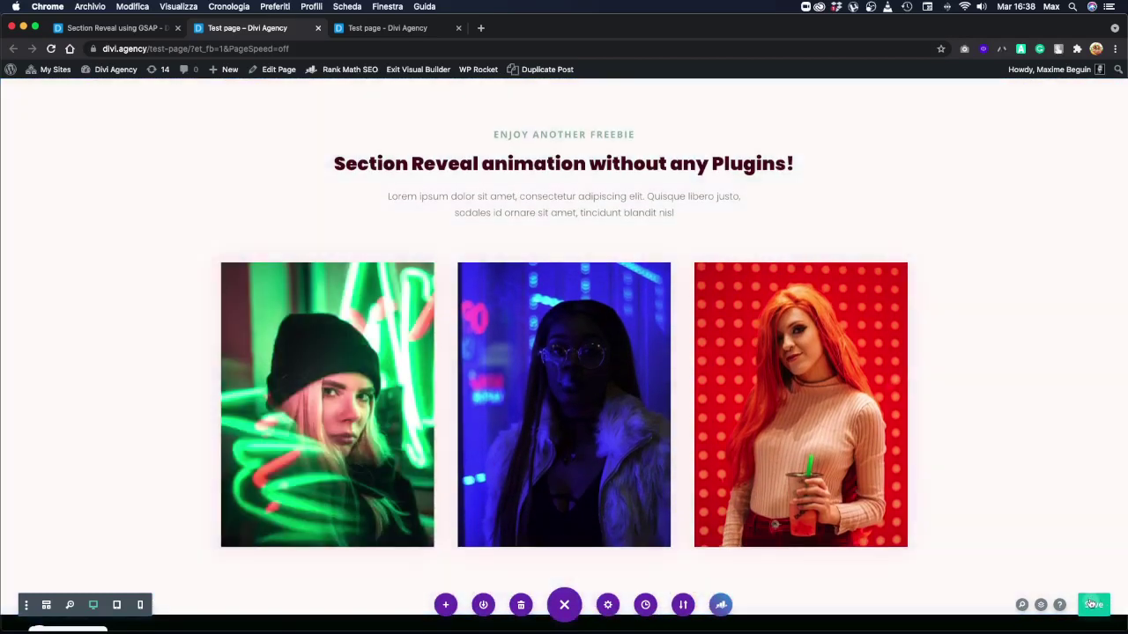
{"action": "left_click", "coordinate": [1093, 604]}
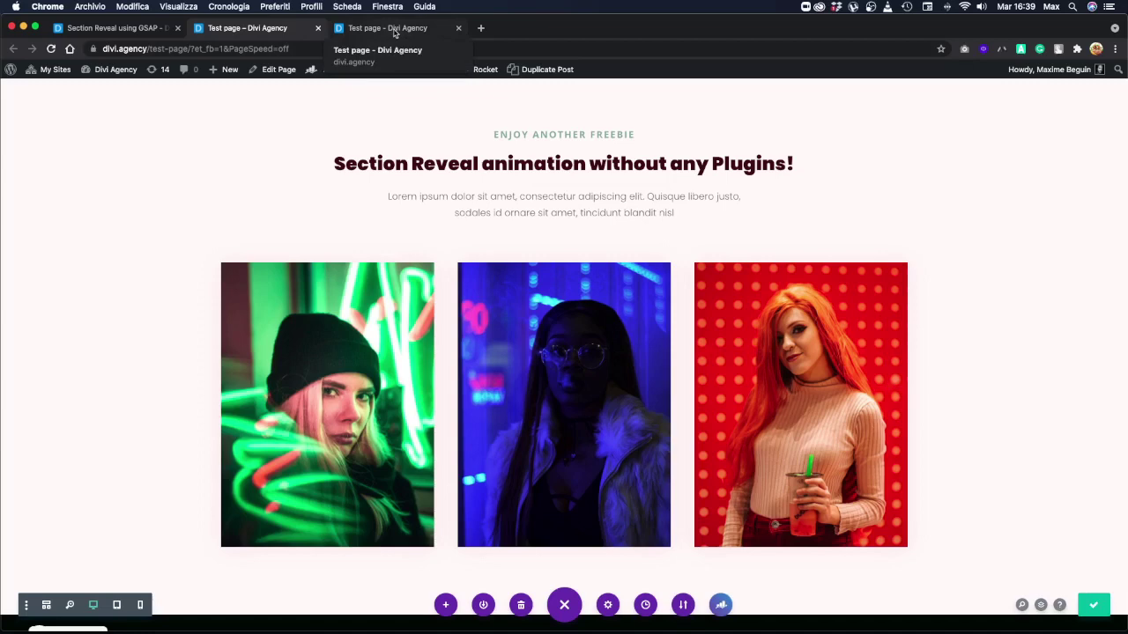
- On the live Test page, check the team cards' overlays, review the first card's reveal section, and return to the cards
{"action": "left_click", "coordinate": [395, 29]}
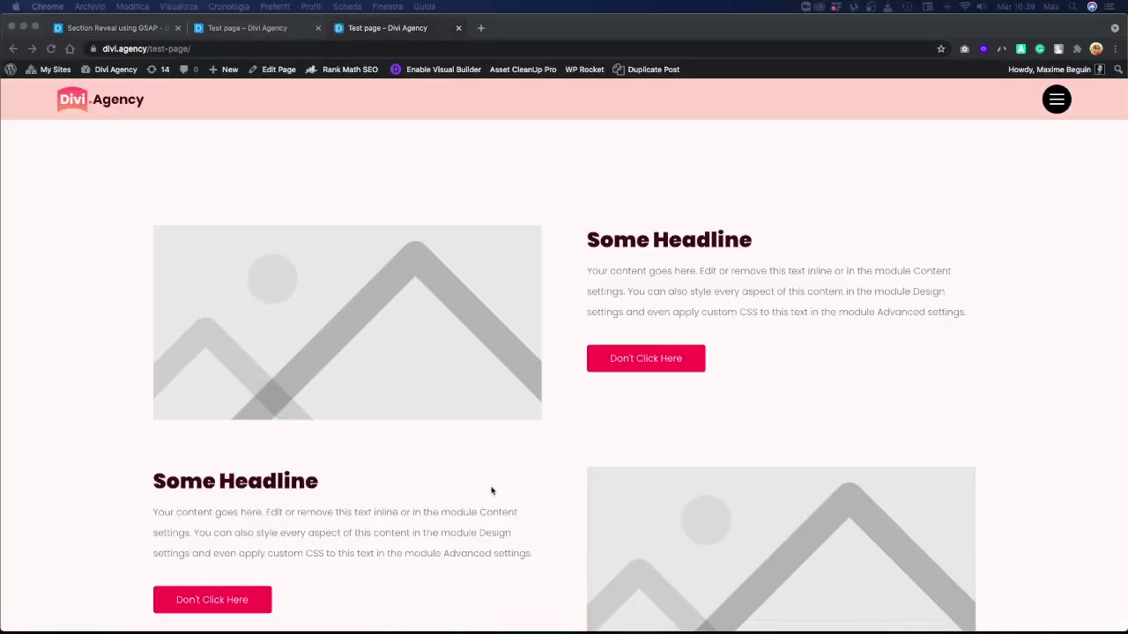
{"action": "scroll", "coordinate": [456, 456], "scroll_direction": "down", "scroll_amount": 12}
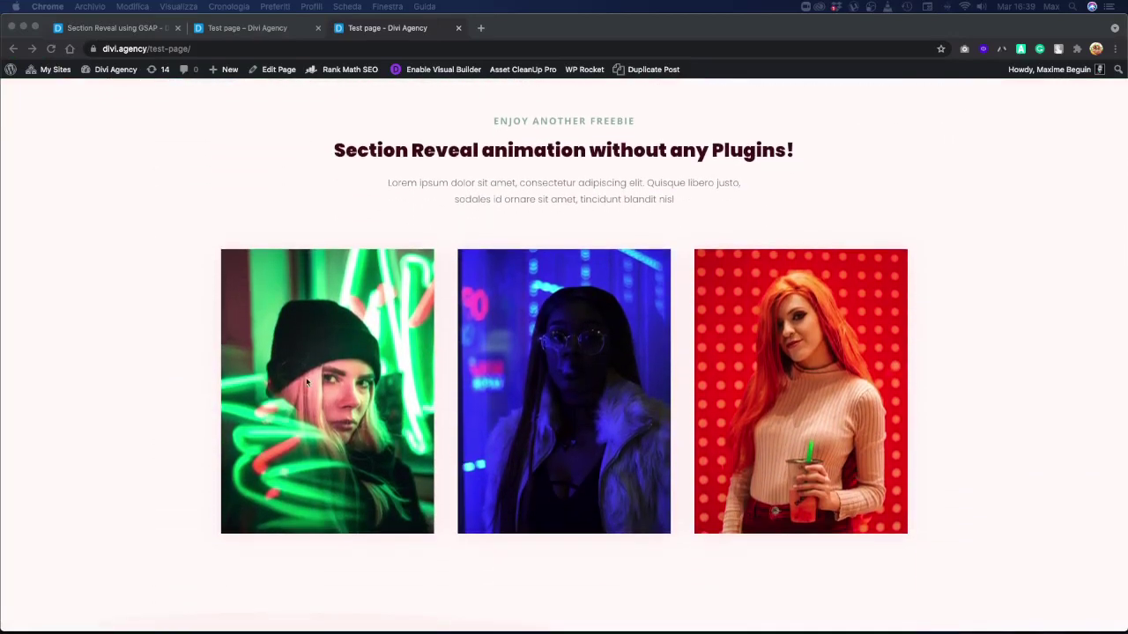
{"action": "left_click", "coordinate": [99, 388]}
{"action": "mouse_move", "coordinate": [370, 407]}
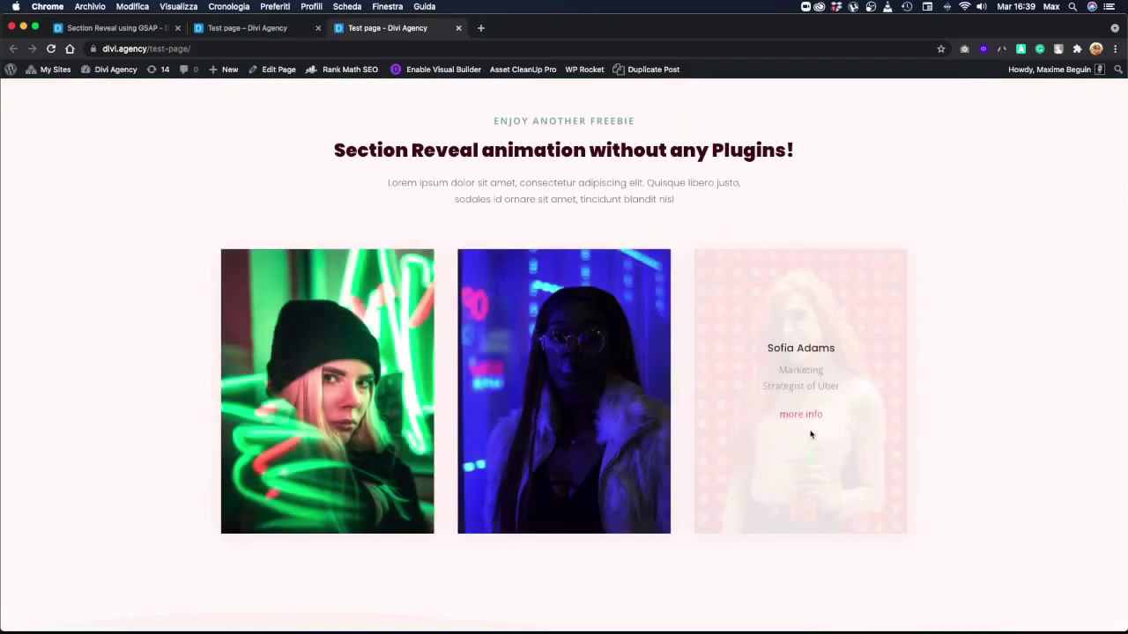
{"action": "mouse_move", "coordinate": [601, 432]}
{"action": "mouse_move", "coordinate": [391, 428]}
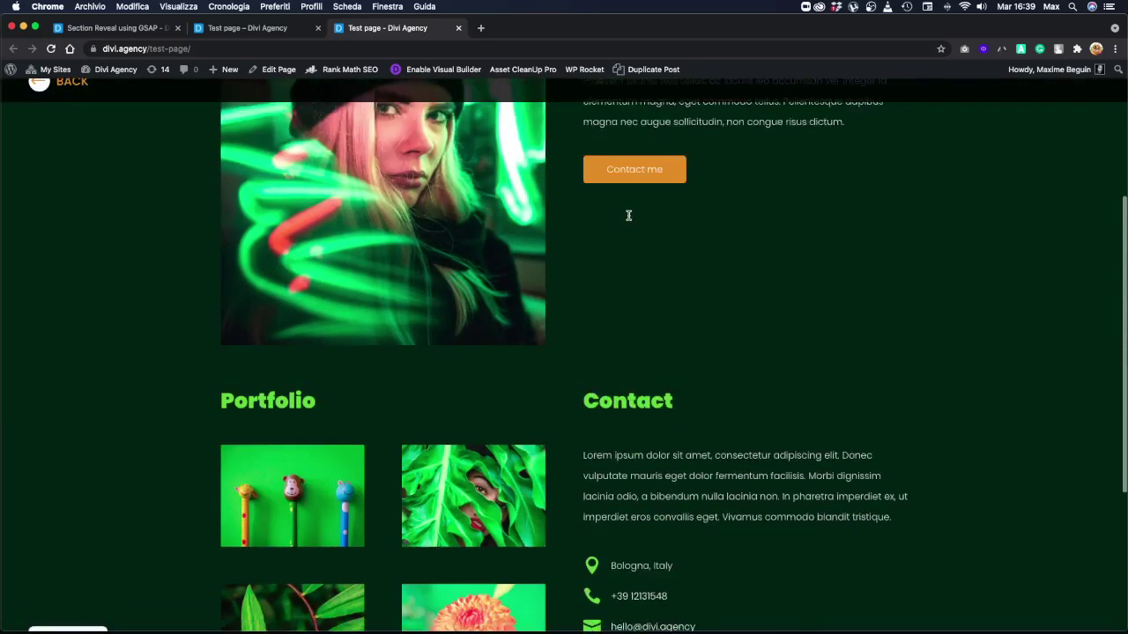
{"action": "scroll", "coordinate": [617, 214], "scroll_direction": "up", "scroll_amount": 6}
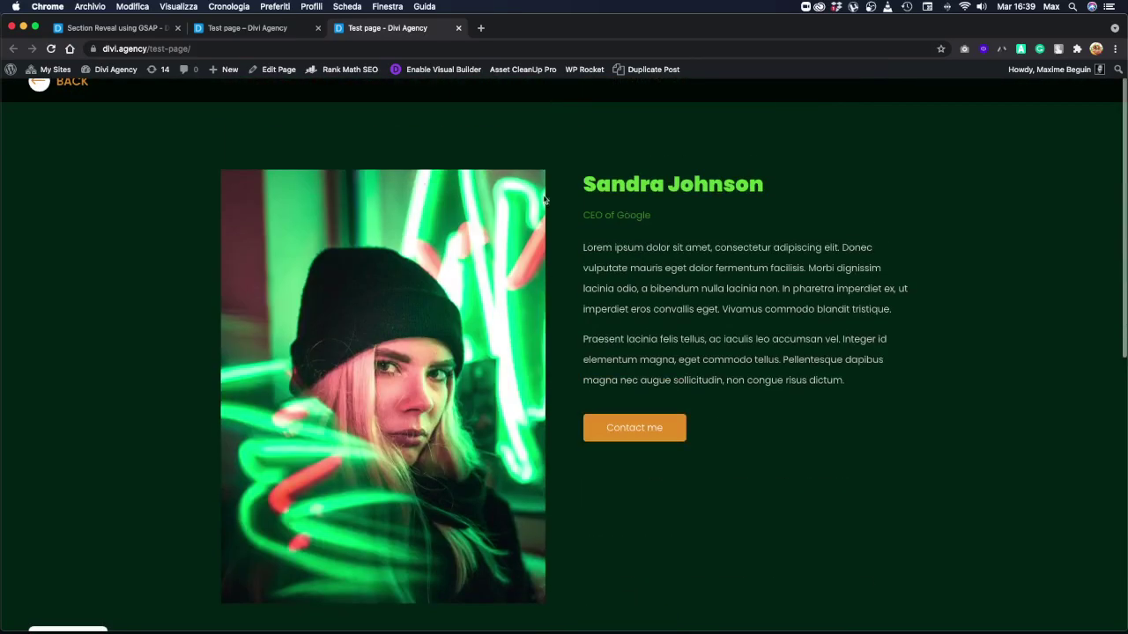
{"action": "left_click", "coordinate": [38, 83]}
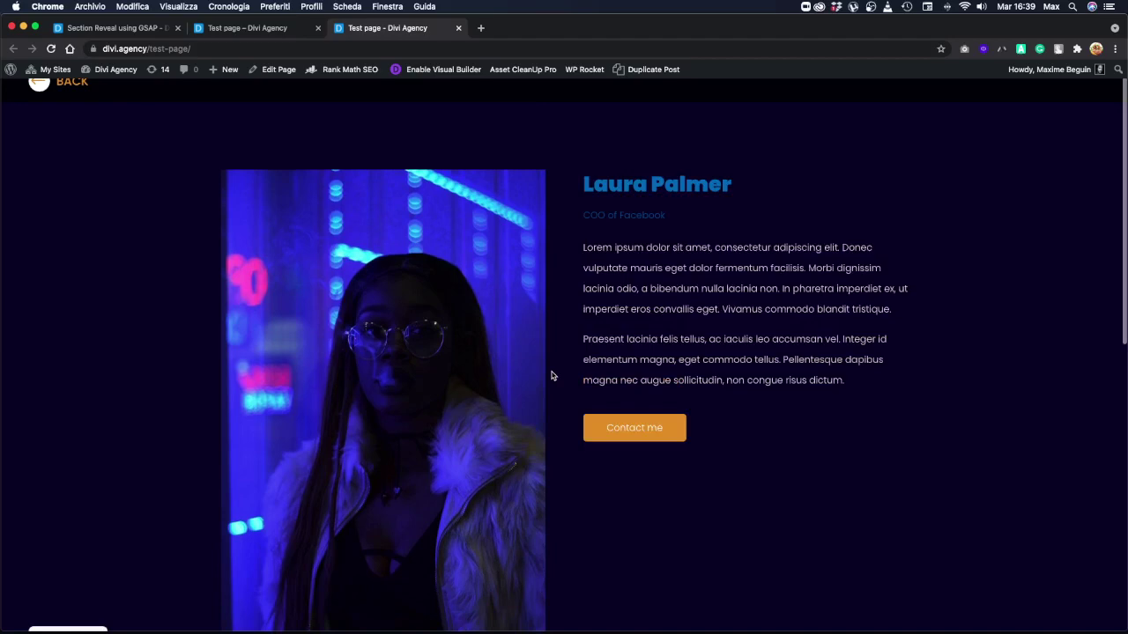
- Close the middle card's reveal section and review the third card's reveal section on the live page
{"action": "left_click", "coordinate": [38, 81]}
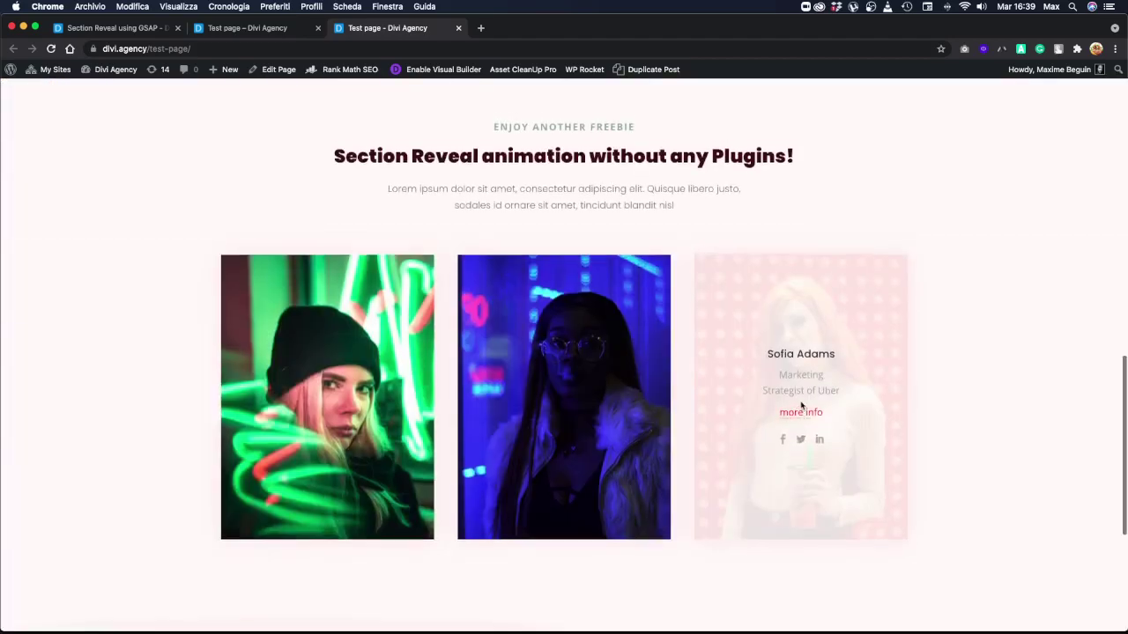
{"action": "left_click", "coordinate": [802, 418]}
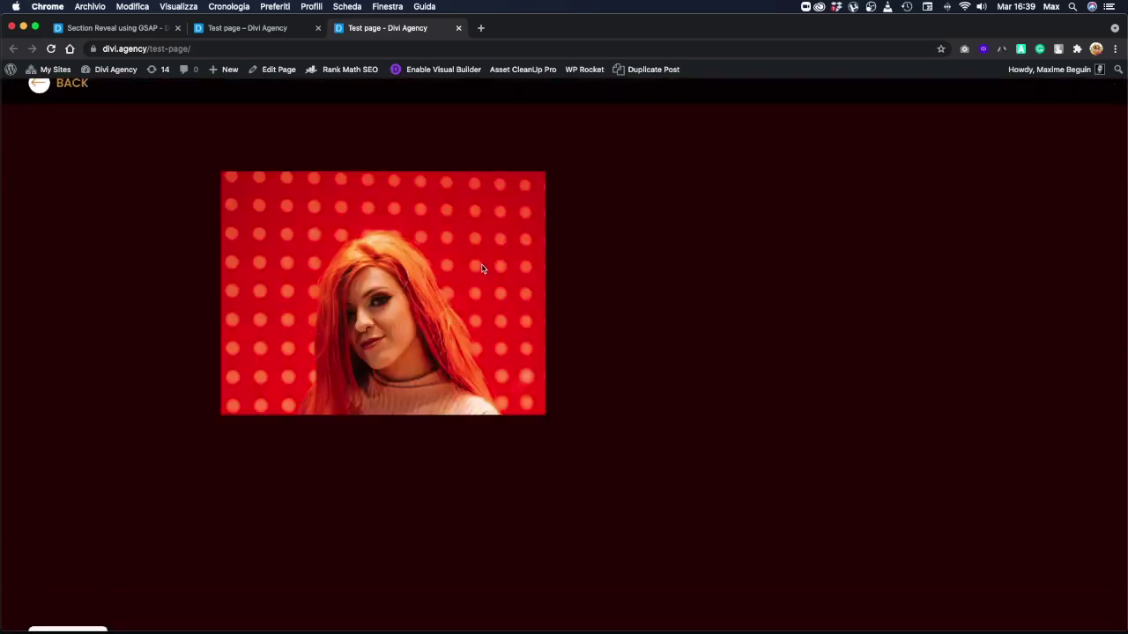
{"action": "scroll", "coordinate": [484, 269], "scroll_direction": "down", "scroll_amount": 5}
{"action": "scroll", "coordinate": [483, 270], "scroll_direction": "up", "scroll_amount": 7}
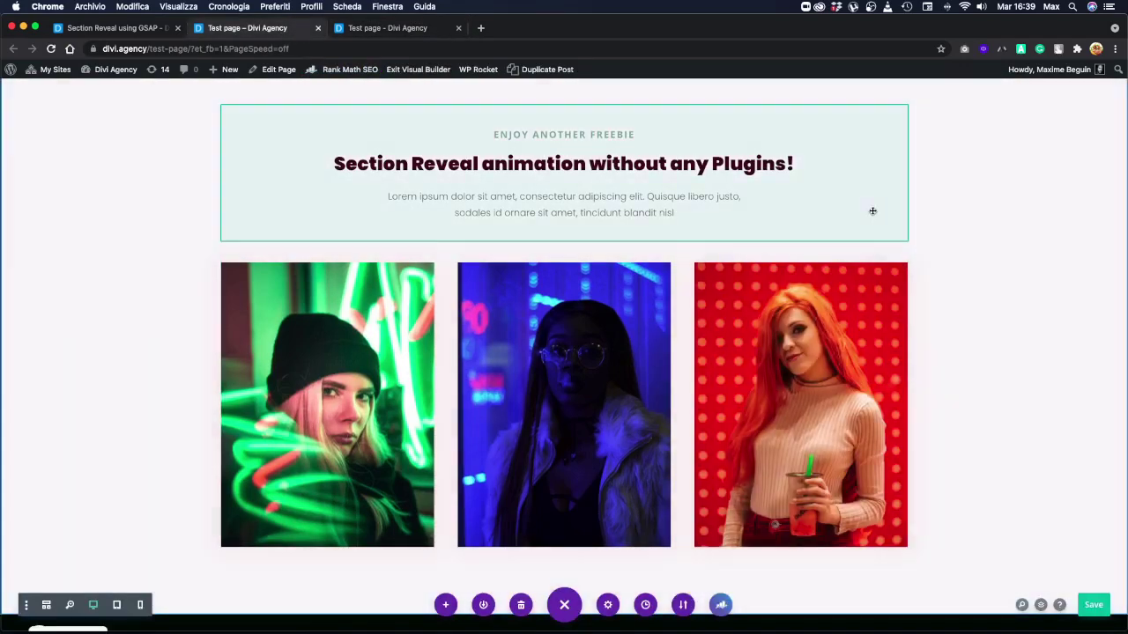
- Show the page's layers in the visual builder, place the list beside the cards, and expand the first section
{"action": "scroll", "coordinate": [949, 203], "scroll_direction": "down", "scroll_amount": 3}
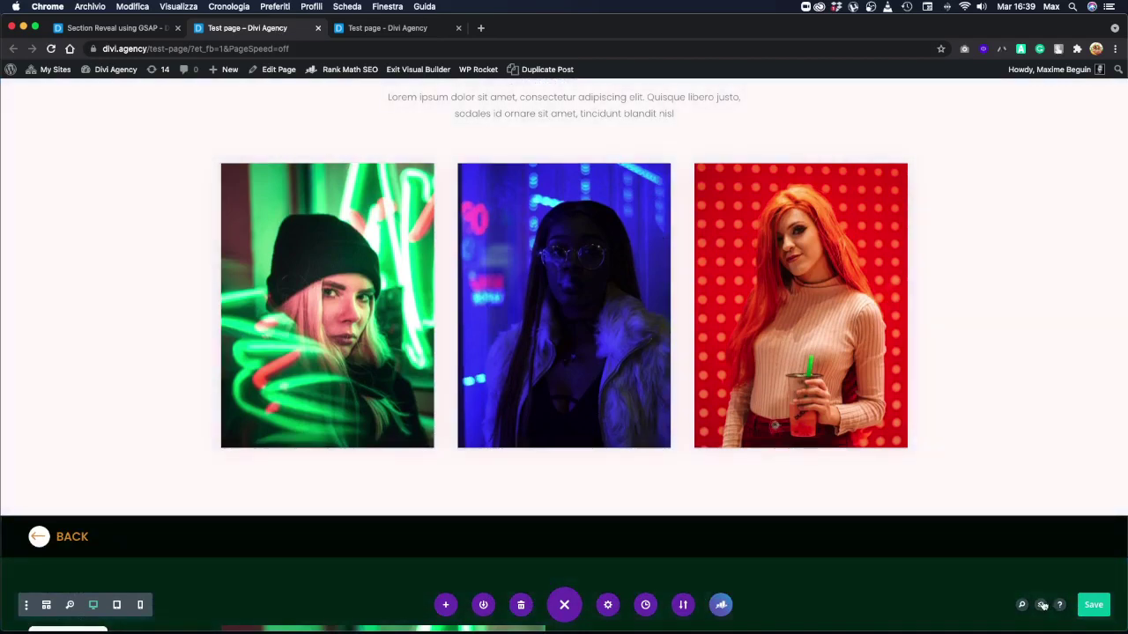
{"action": "left_click", "coordinate": [1041, 604]}
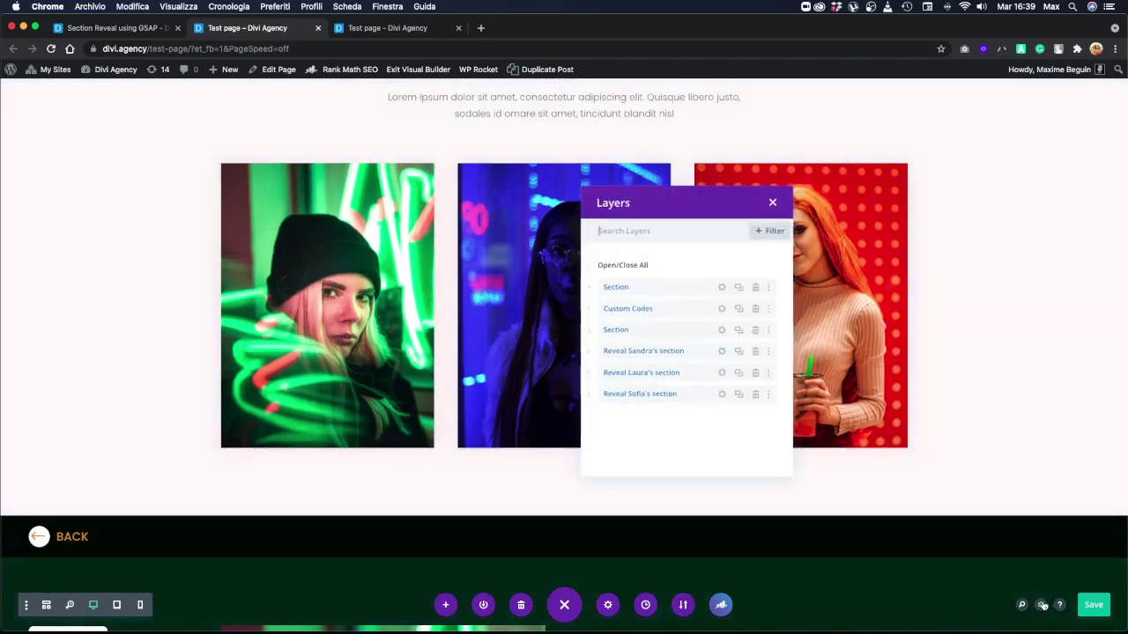
{"action": "left_click_drag", "start_coordinate": [694, 206], "coordinate": [924, 157]}
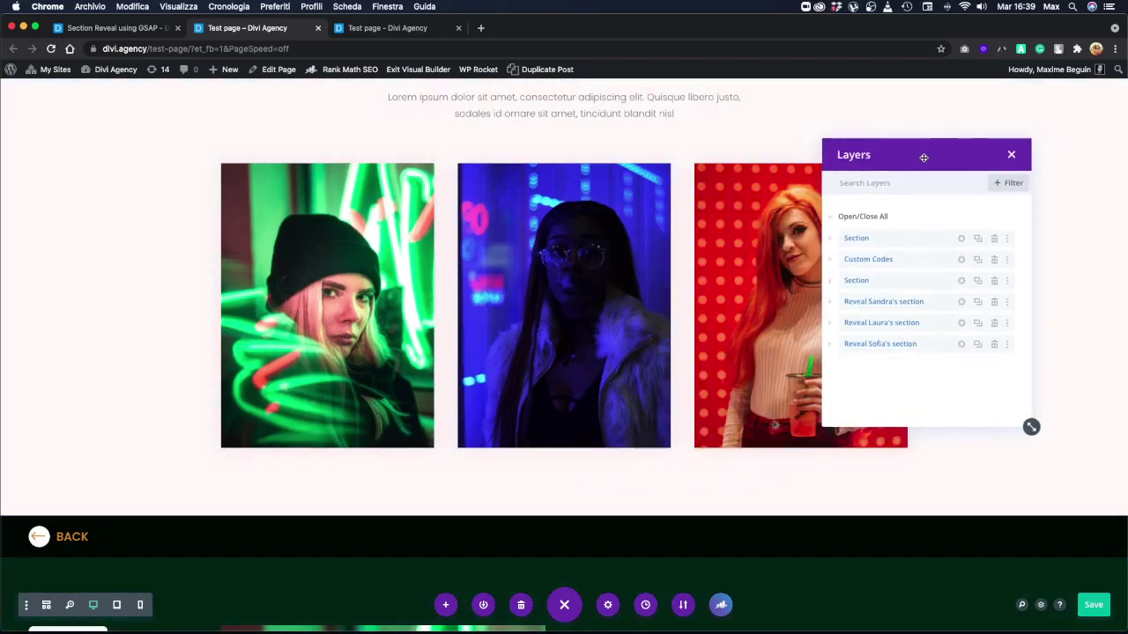
{"action": "left_click", "coordinate": [833, 242]}
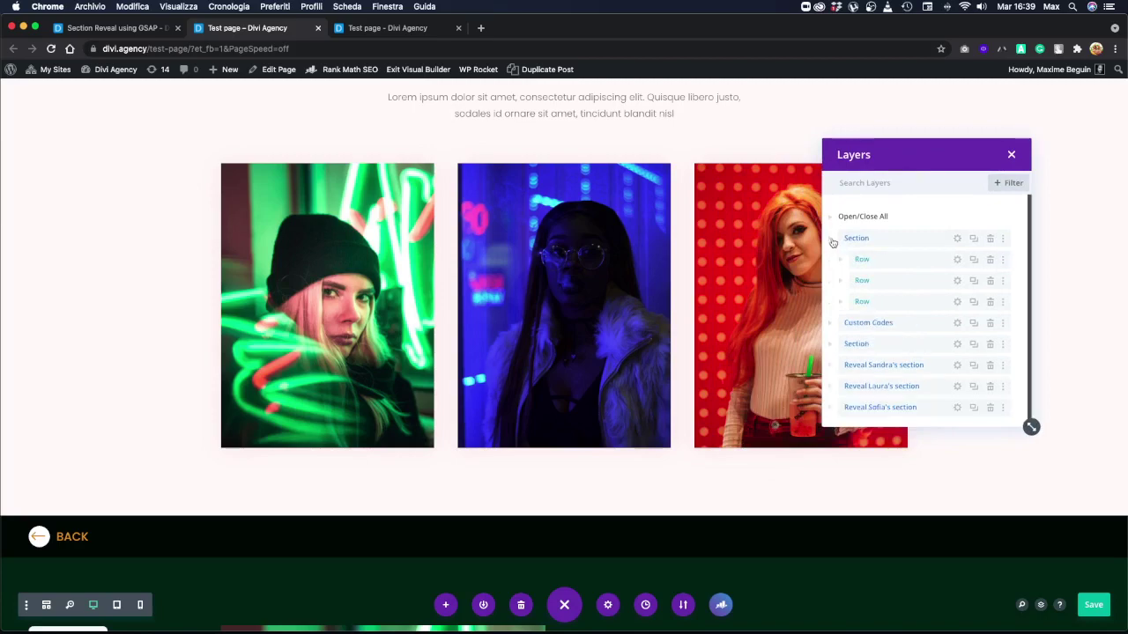
- Collapse the first section in the layers list and examine the page's CSS and JS code modules and the heading below them
{"action": "left_click", "coordinate": [833, 241]}
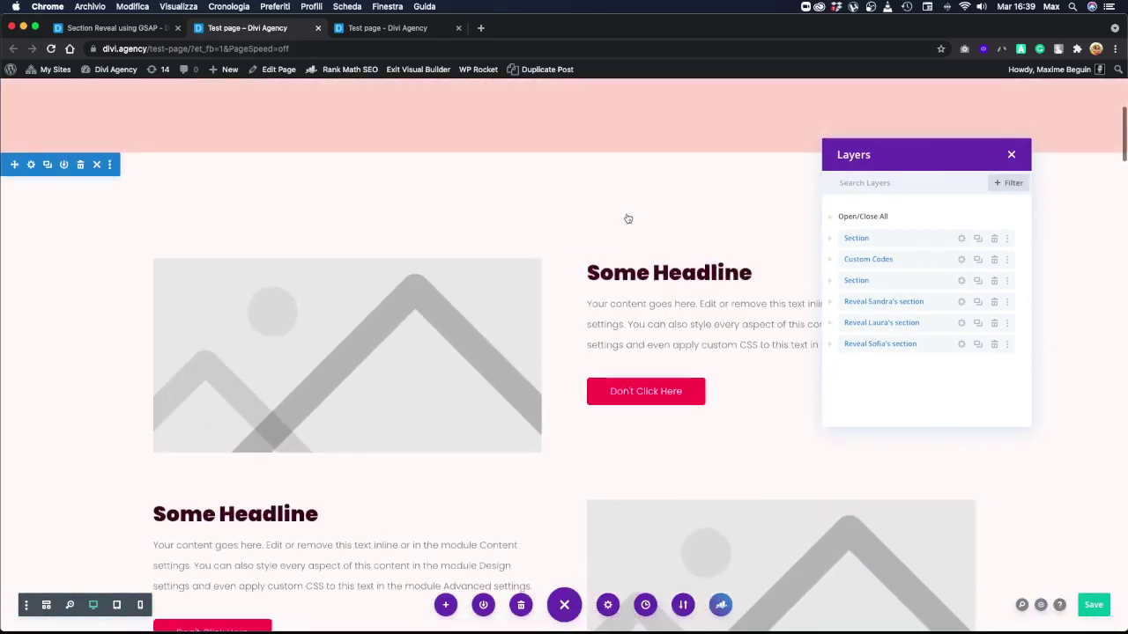
{"action": "scroll", "coordinate": [662, 372], "scroll_direction": "down", "scroll_amount": 10}
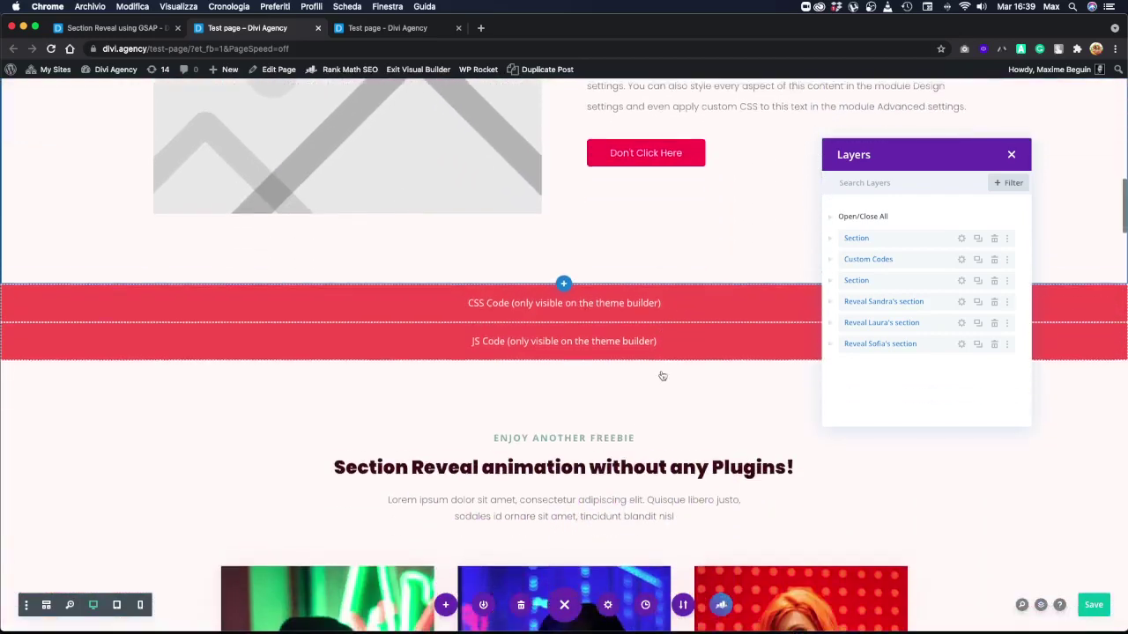
{"action": "scroll", "coordinate": [516, 222], "scroll_direction": "down", "scroll_amount": 1}
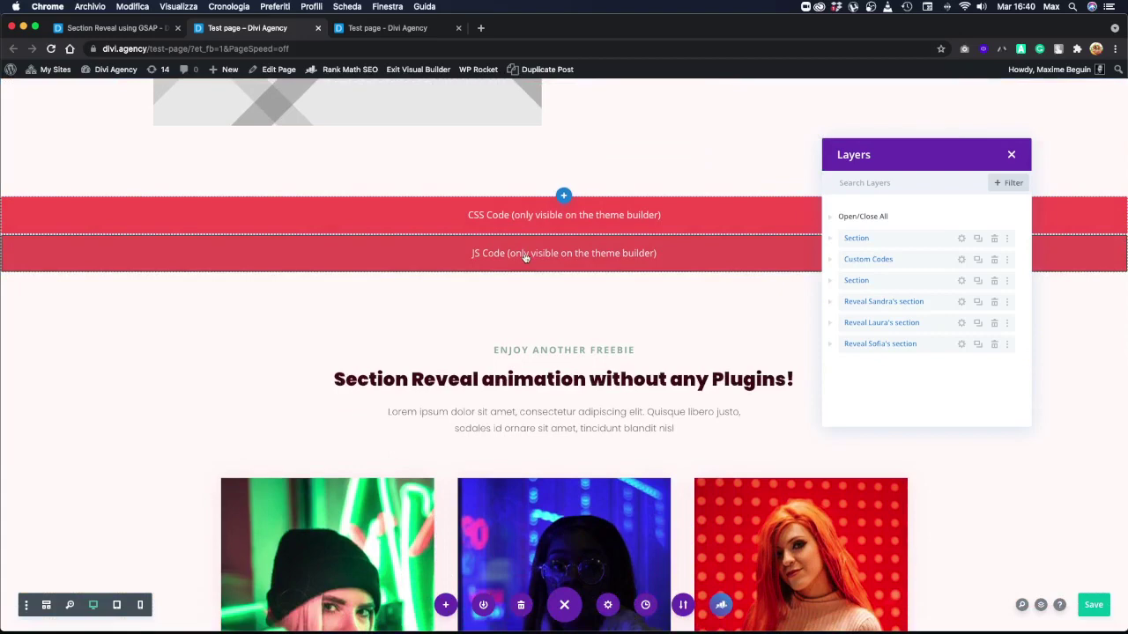
{"action": "scroll", "coordinate": [577, 374], "scroll_direction": "down", "scroll_amount": 2}
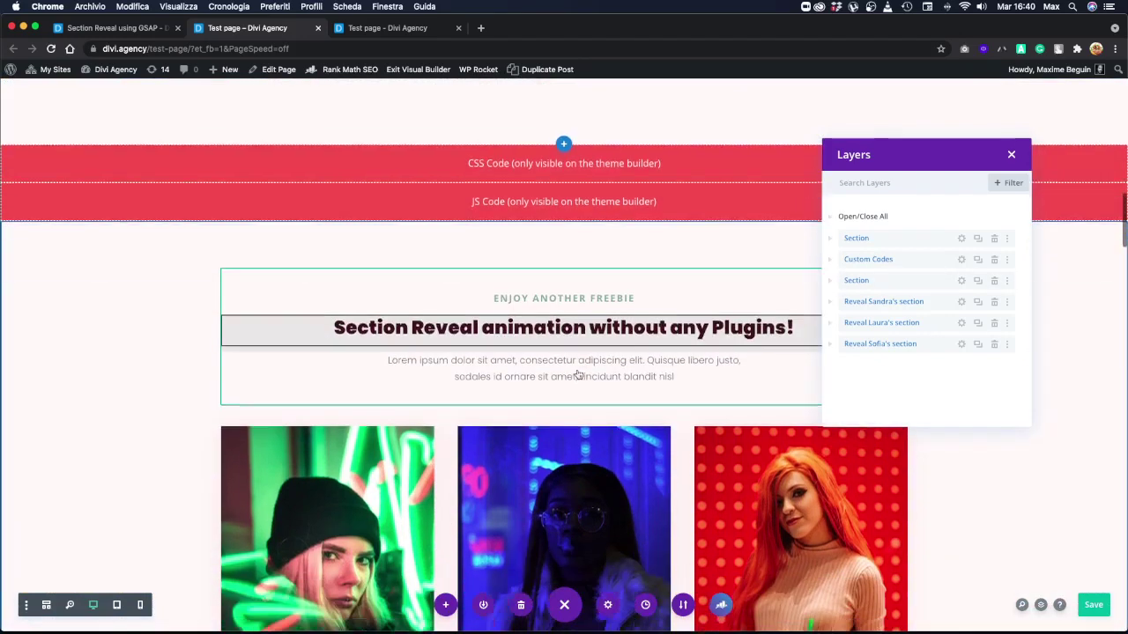
{"action": "scroll", "coordinate": [577, 375], "scroll_direction": "down", "scroll_amount": 2}
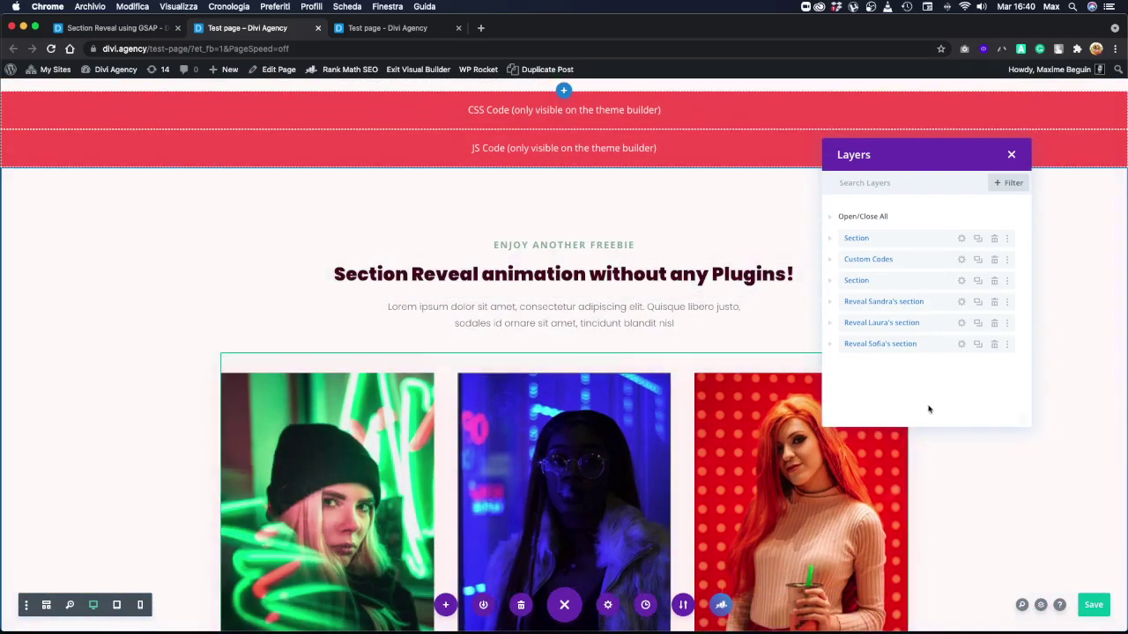
- Review the three reveal sections below the team cards and match them to their labels in the layers list
{"action": "scroll", "coordinate": [642, 294], "scroll_direction": "down", "scroll_amount": 10}
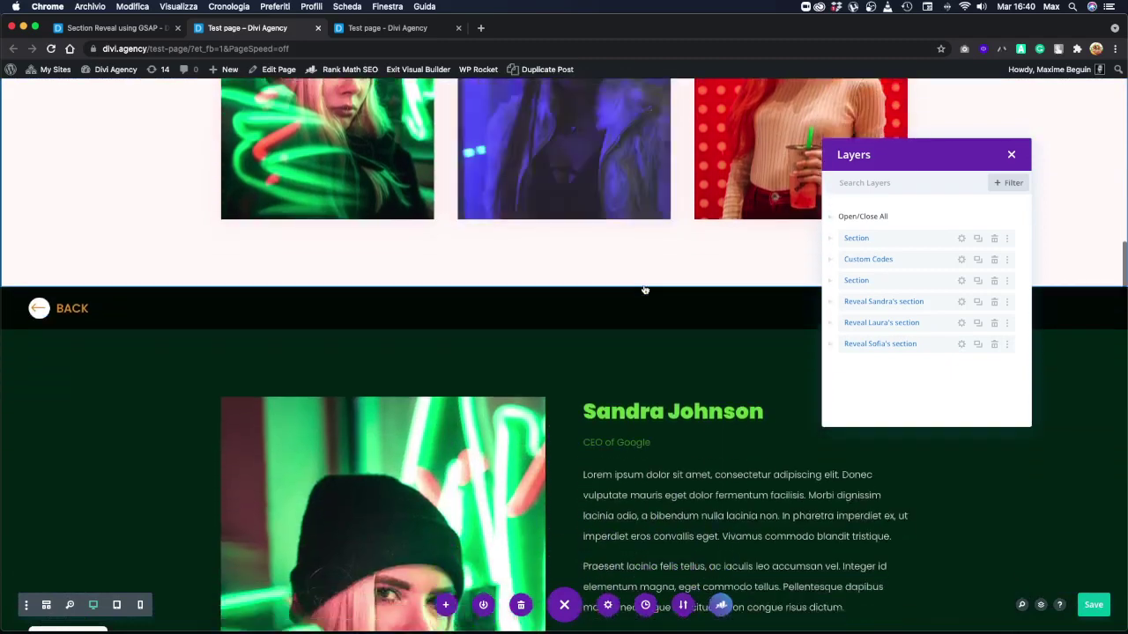
{"action": "scroll", "coordinate": [644, 289], "scroll_direction": "down", "scroll_amount": 3}
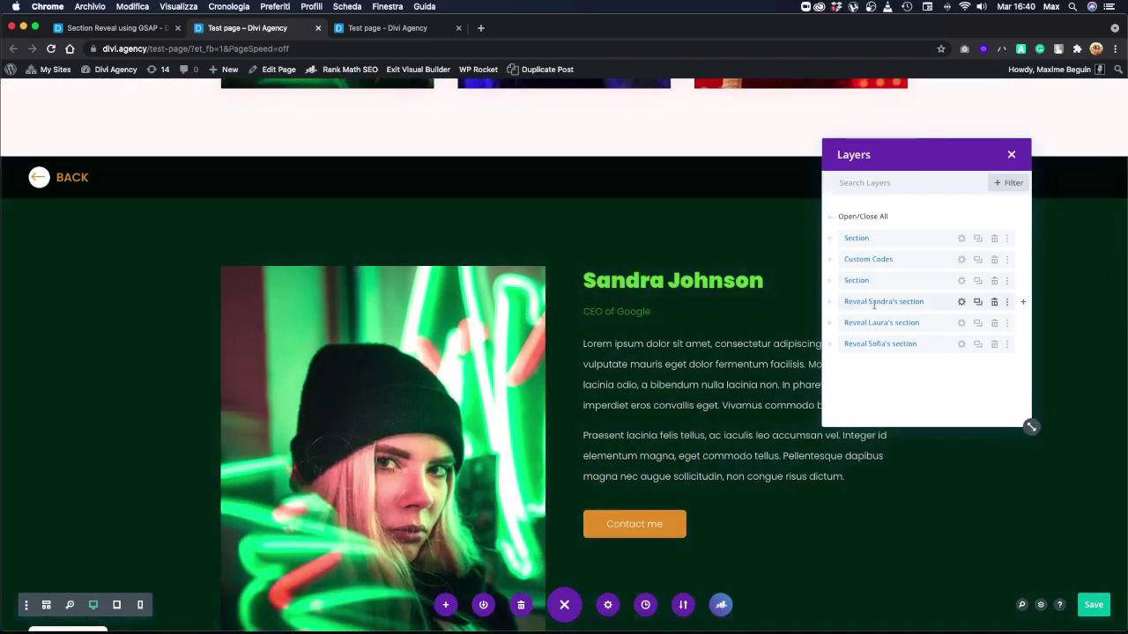
{"action": "scroll", "coordinate": [641, 292], "scroll_direction": "down", "scroll_amount": 2}
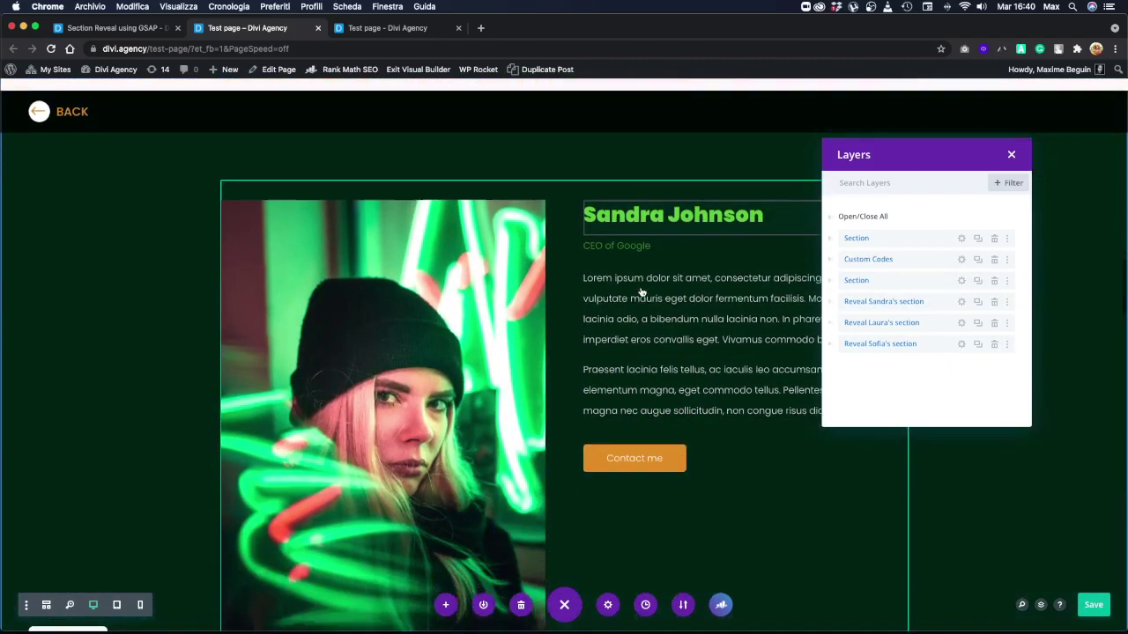
{"action": "scroll", "coordinate": [641, 293], "scroll_direction": "down", "scroll_amount": 12}
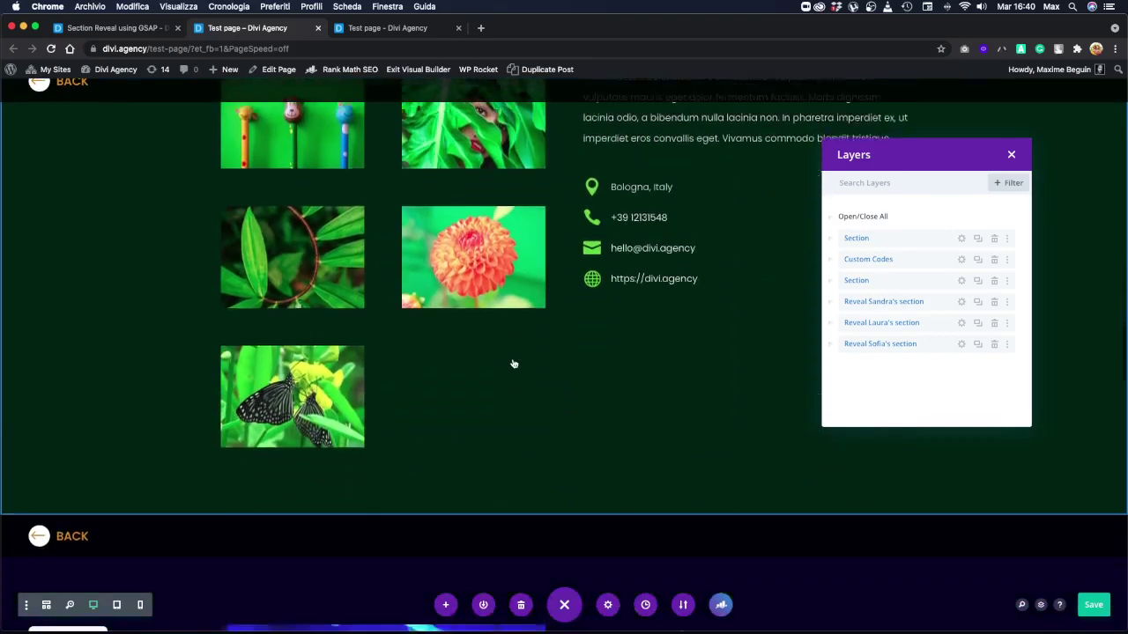
{"action": "scroll", "coordinate": [514, 363], "scroll_direction": "down", "scroll_amount": 7}
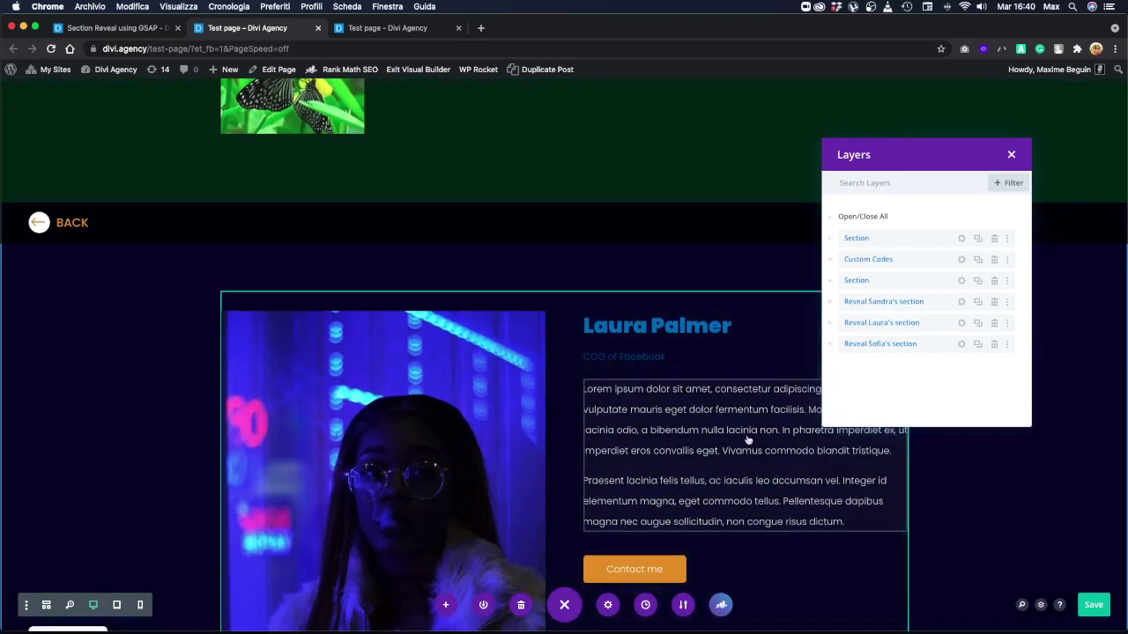
{"action": "scroll", "coordinate": [364, 396], "scroll_direction": "down", "scroll_amount": 16}
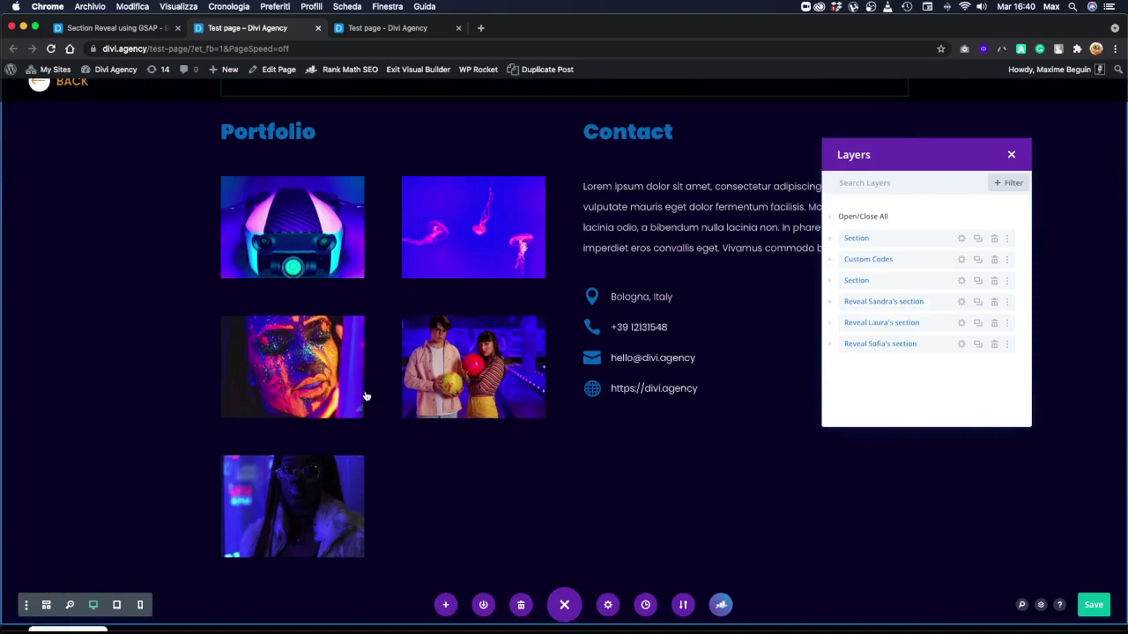
{"action": "scroll", "coordinate": [365, 396], "scroll_direction": "down", "scroll_amount": 10}
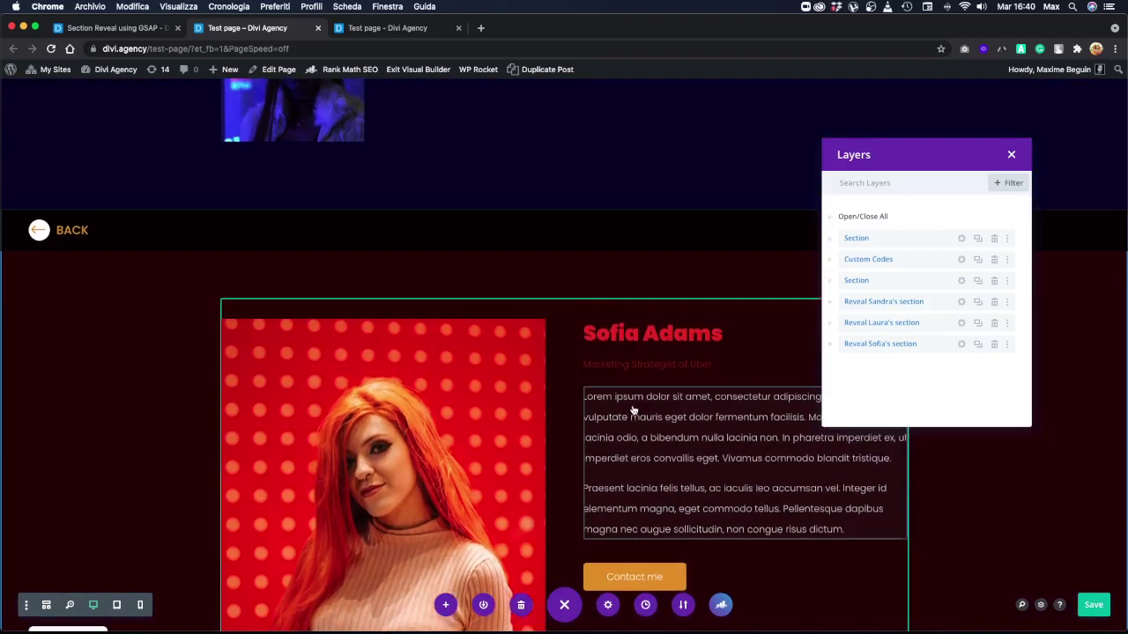
- Open the first team card's Person settings and show its body content as HTML code
{"action": "scroll", "coordinate": [584, 387], "scroll_direction": "up", "scroll_amount": 2}
{"action": "scroll", "coordinate": [558, 223], "scroll_direction": "up", "scroll_amount": 10}
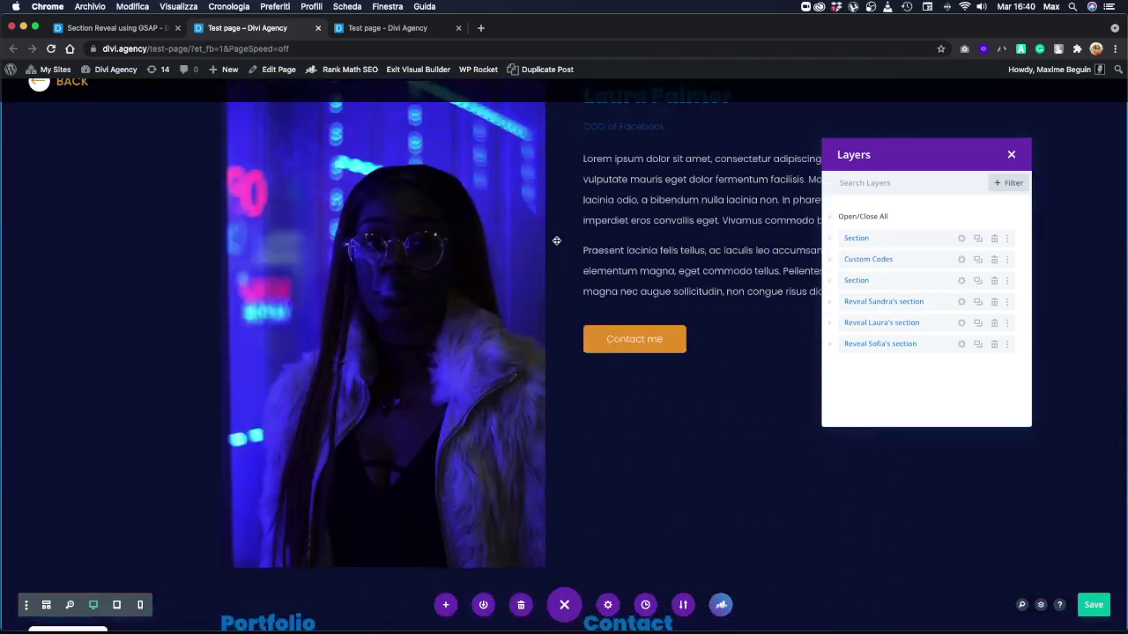
{"action": "scroll", "coordinate": [556, 240], "scroll_direction": "up", "scroll_amount": 5}
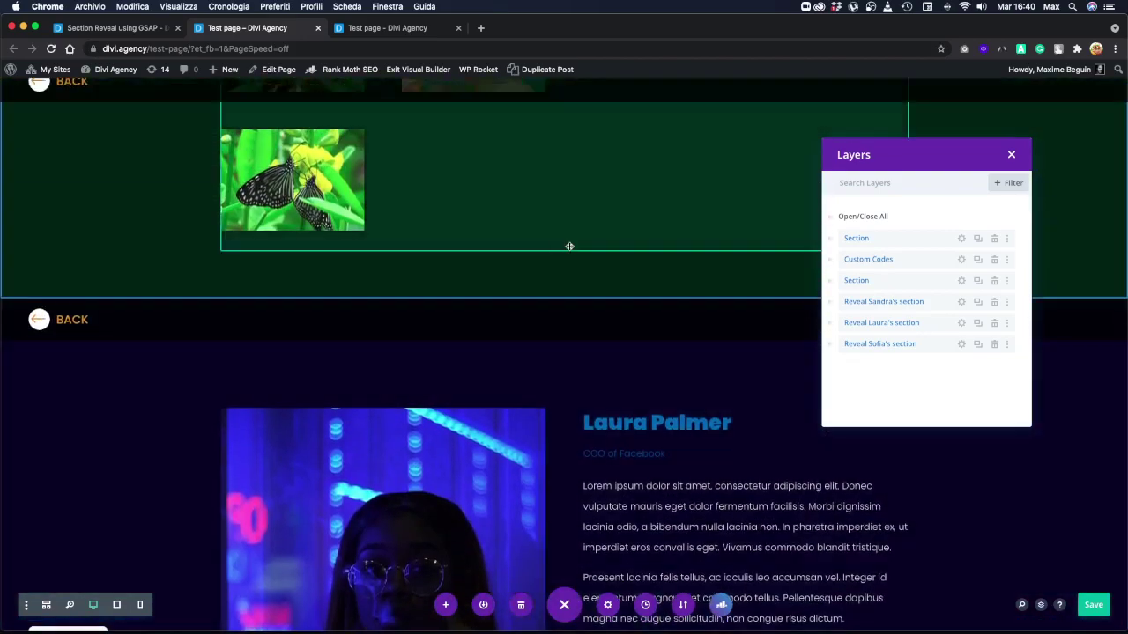
{"action": "scroll", "coordinate": [569, 246], "scroll_direction": "up", "scroll_amount": 10}
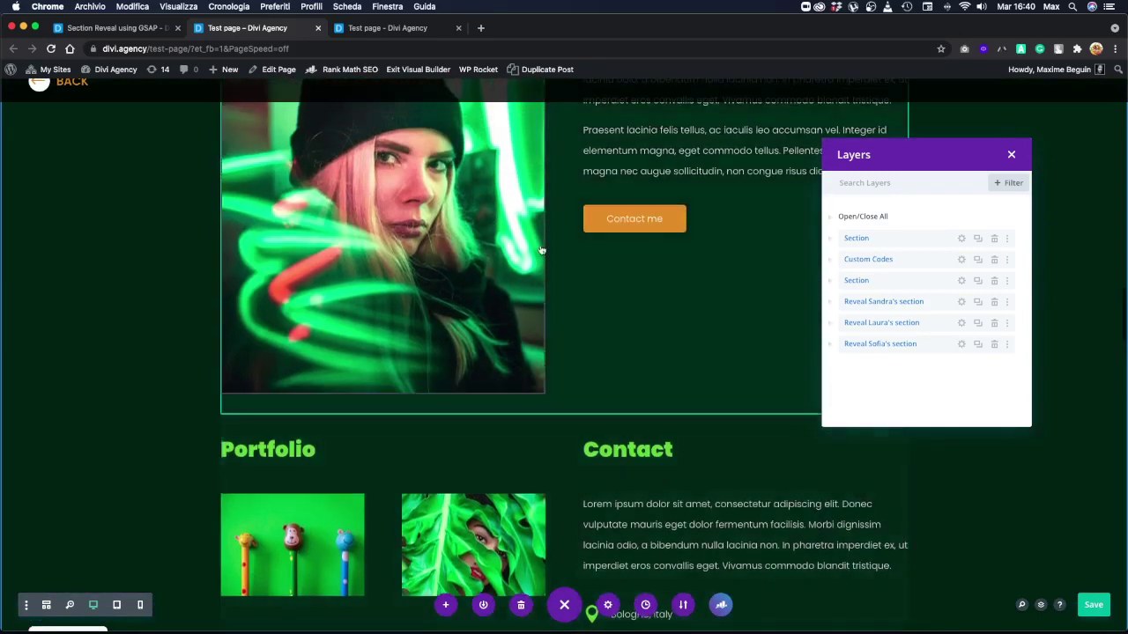
{"action": "scroll", "coordinate": [541, 250], "scroll_direction": "up", "scroll_amount": 6}
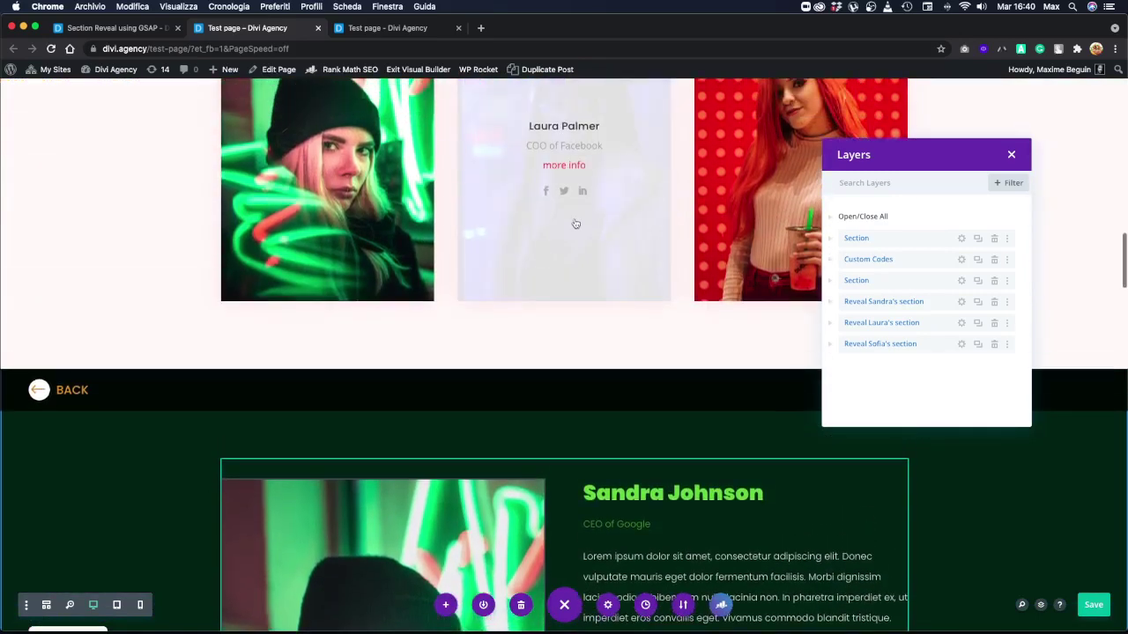
{"action": "scroll", "coordinate": [574, 223], "scroll_direction": "up", "scroll_amount": 2}
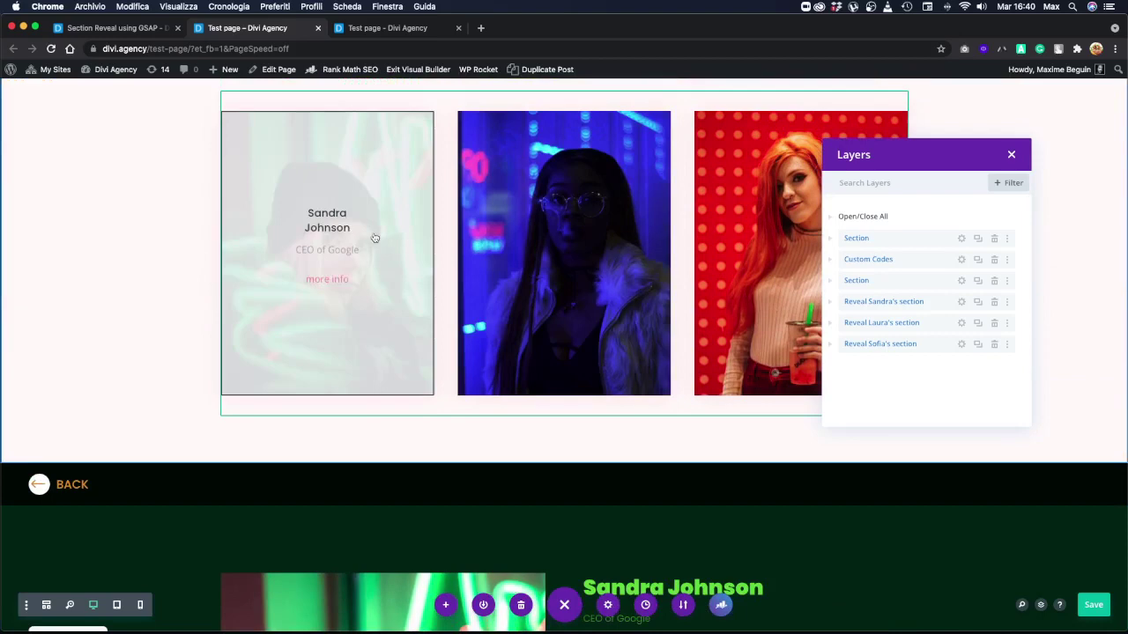
{"action": "left_click", "coordinate": [297, 143]}
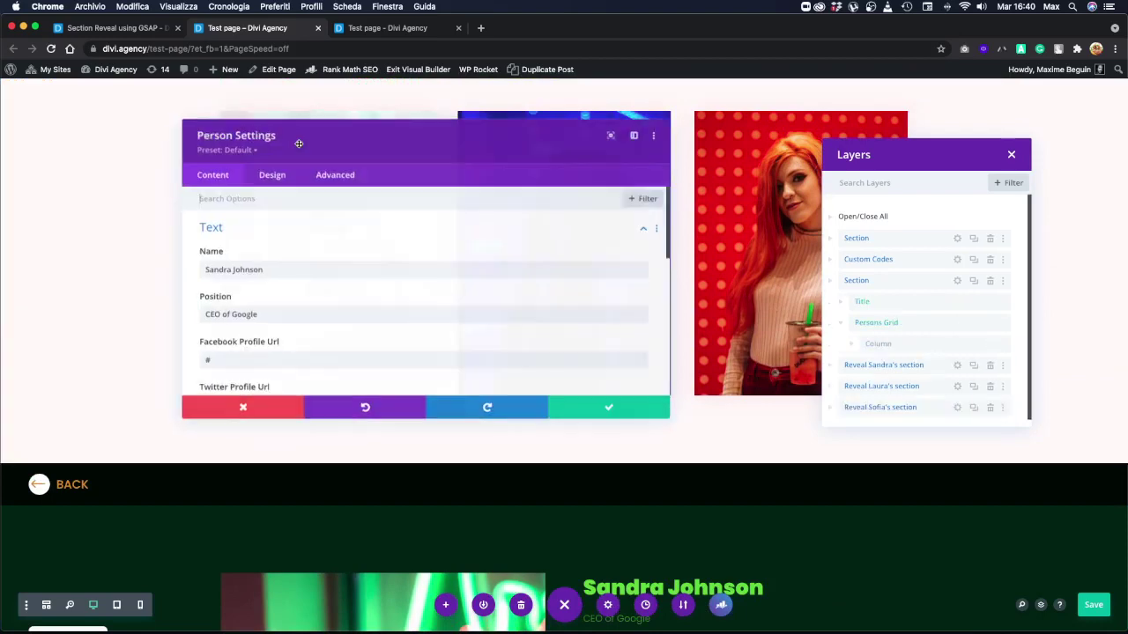
{"action": "scroll", "coordinate": [337, 252], "scroll_direction": "down", "scroll_amount": 2}
{"action": "scroll", "coordinate": [337, 252], "scroll_direction": "down", "scroll_amount": 5}
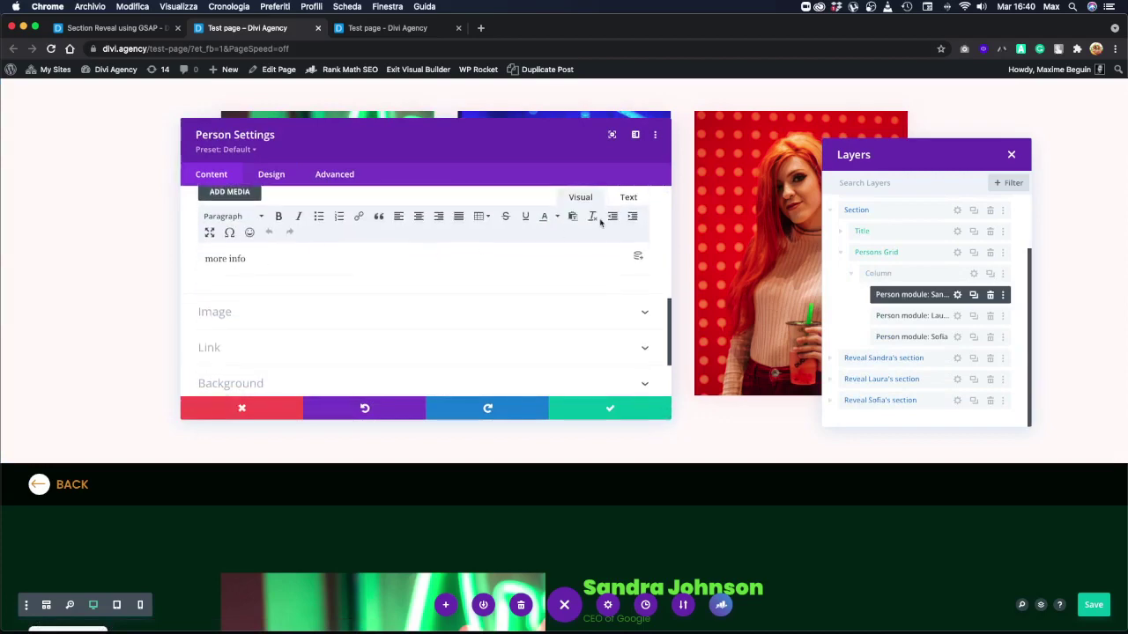
{"action": "left_click", "coordinate": [625, 197]}
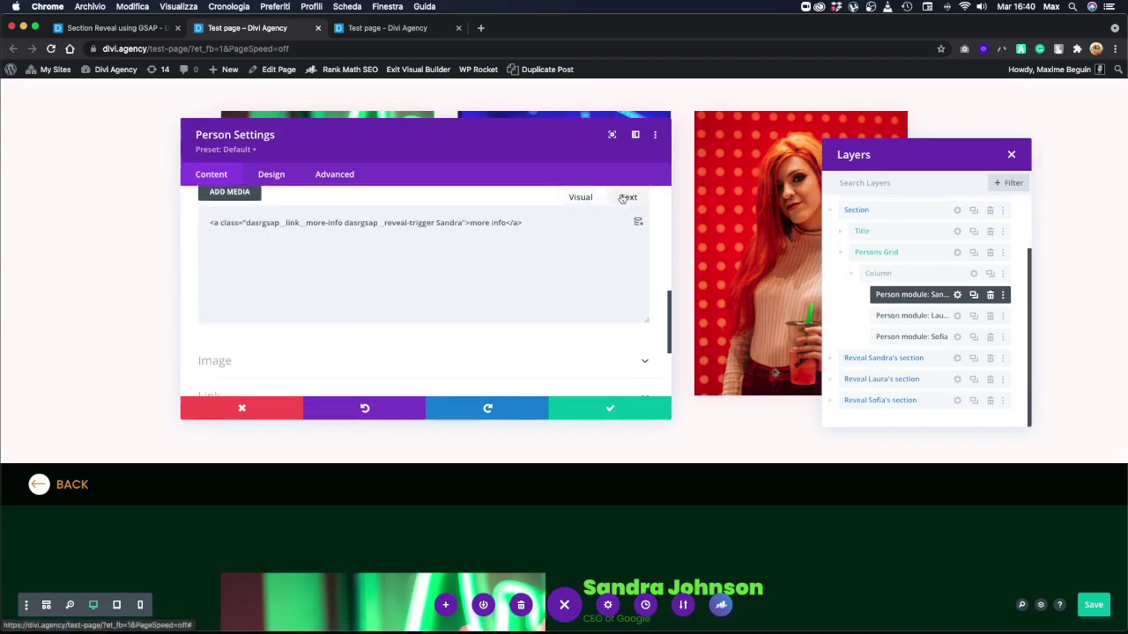
- Examine the more info link's anchor tag and its dasrgsap__link__more-info, dasrgsap__reveal-trigger and person-name classes
{"action": "left_click", "coordinate": [214, 222]}
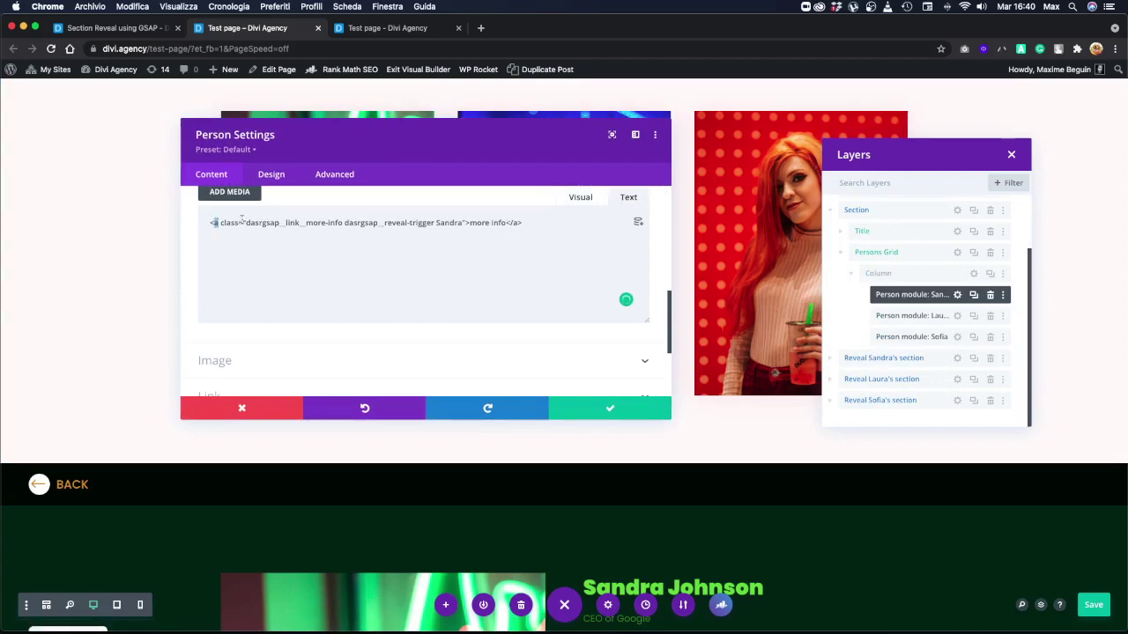
{"action": "left_click_drag", "start_coordinate": [246, 222], "coordinate": [344, 220]}
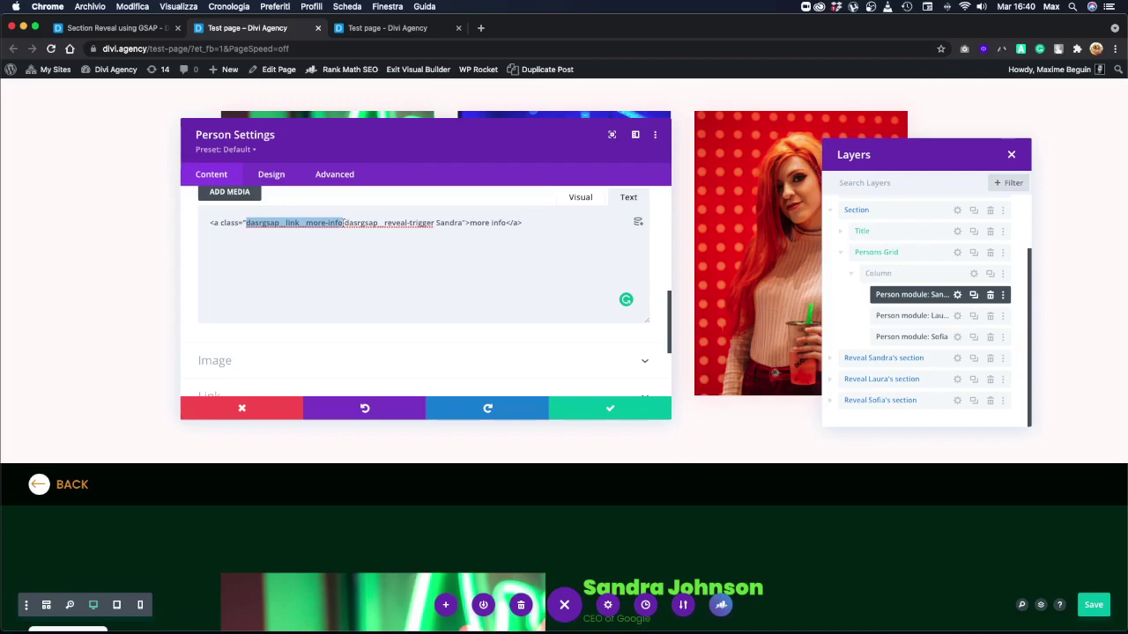
{"action": "left_click_drag", "start_coordinate": [345, 223], "coordinate": [431, 223]}
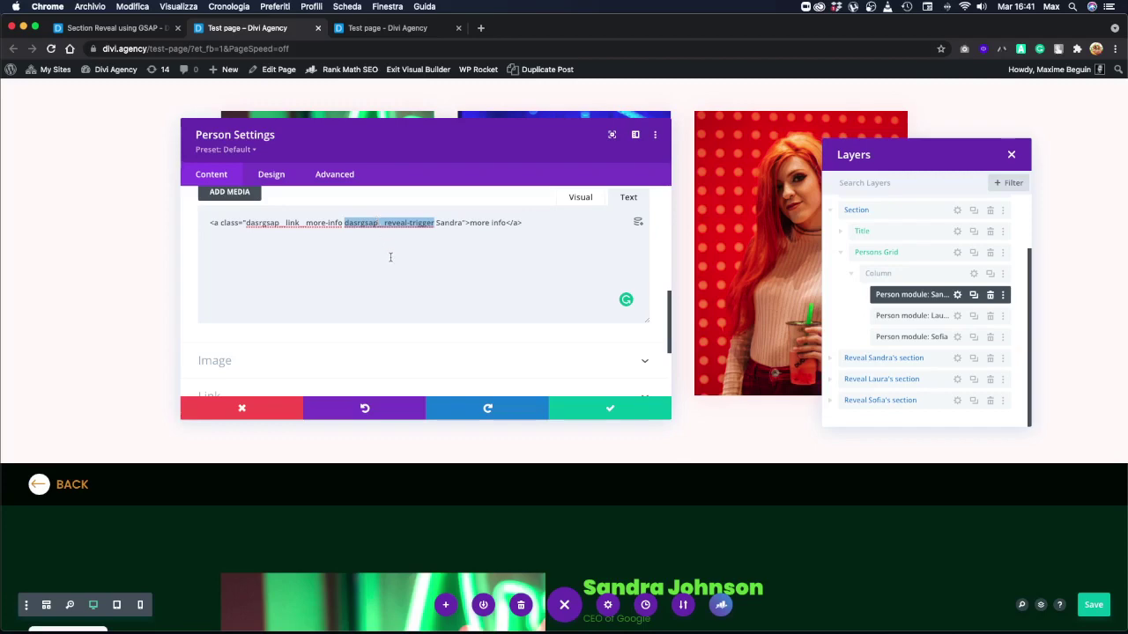
{"action": "left_click", "coordinate": [435, 224]}
{"action": "double_click", "coordinate": [436, 223]}
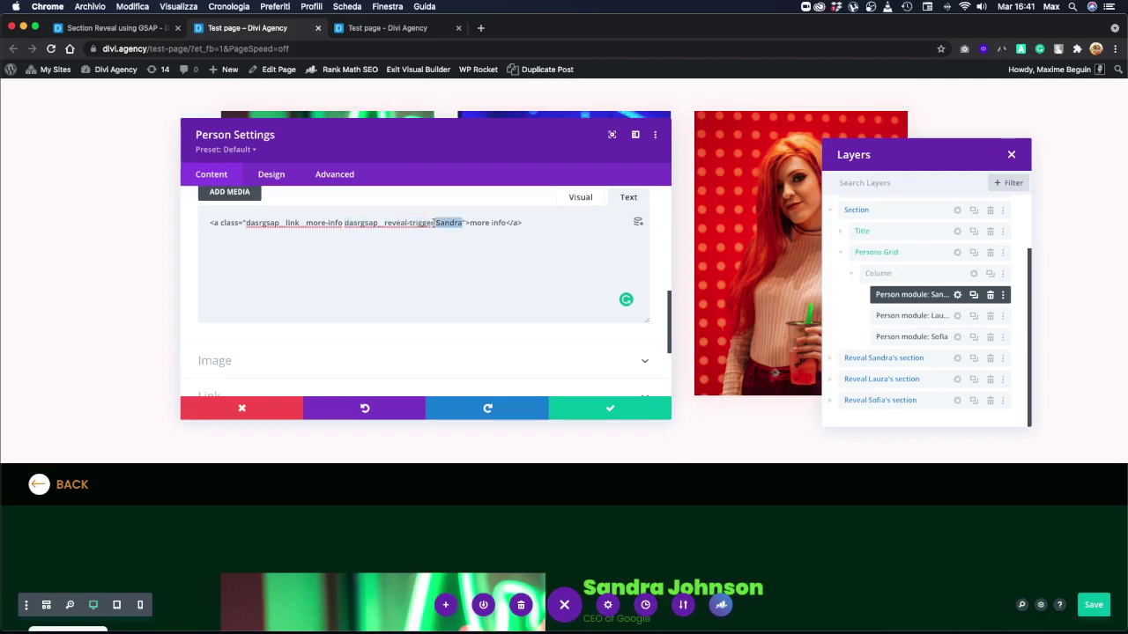
{"action": "left_click_drag", "start_coordinate": [434, 223], "coordinate": [342, 222]}
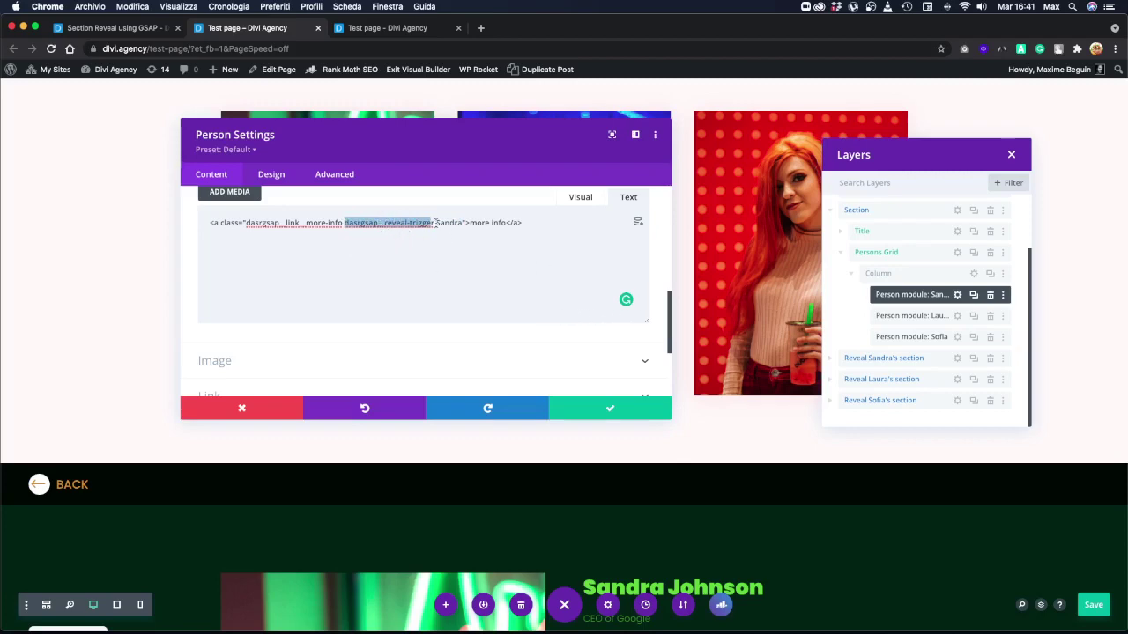
{"action": "left_click_drag", "start_coordinate": [435, 223], "coordinate": [462, 222]}
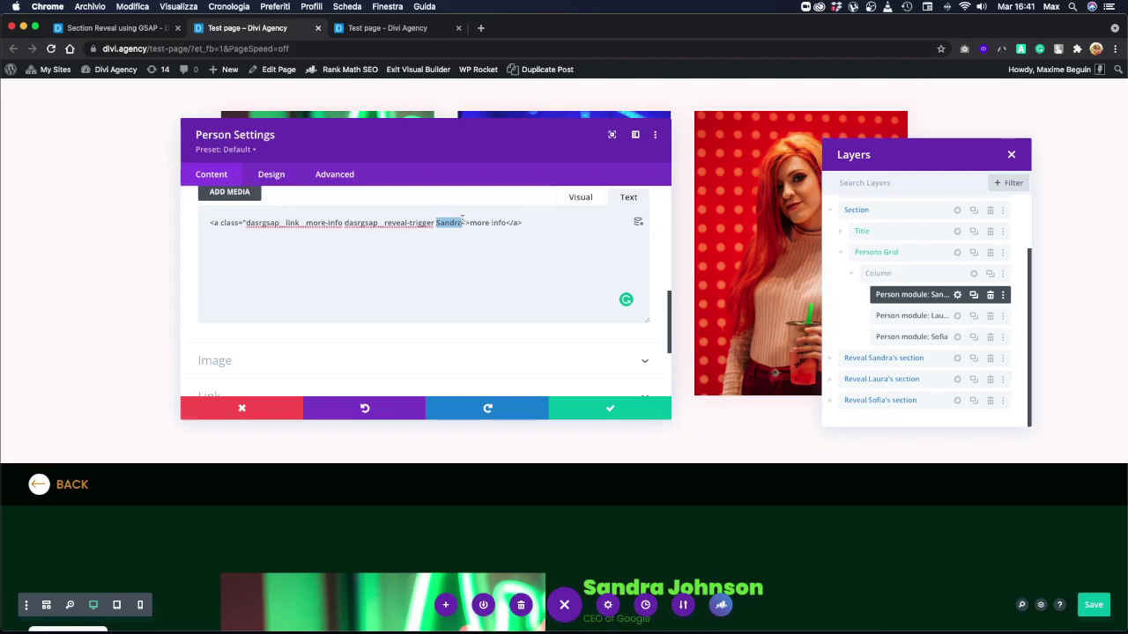
- Recheck the link's dasrgsap__reveal-trigger class and close the card's settings with its content kept
{"action": "scroll", "coordinate": [489, 235], "scroll_direction": "down", "scroll_amount": 1}
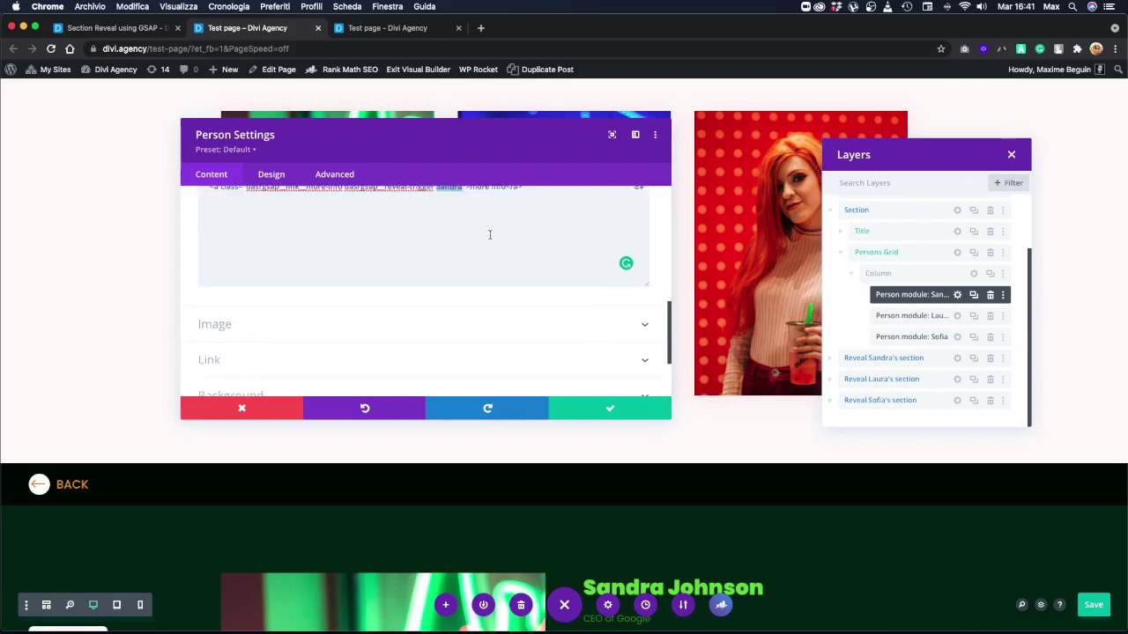
{"action": "scroll", "coordinate": [490, 234], "scroll_direction": "up", "scroll_amount": 1}
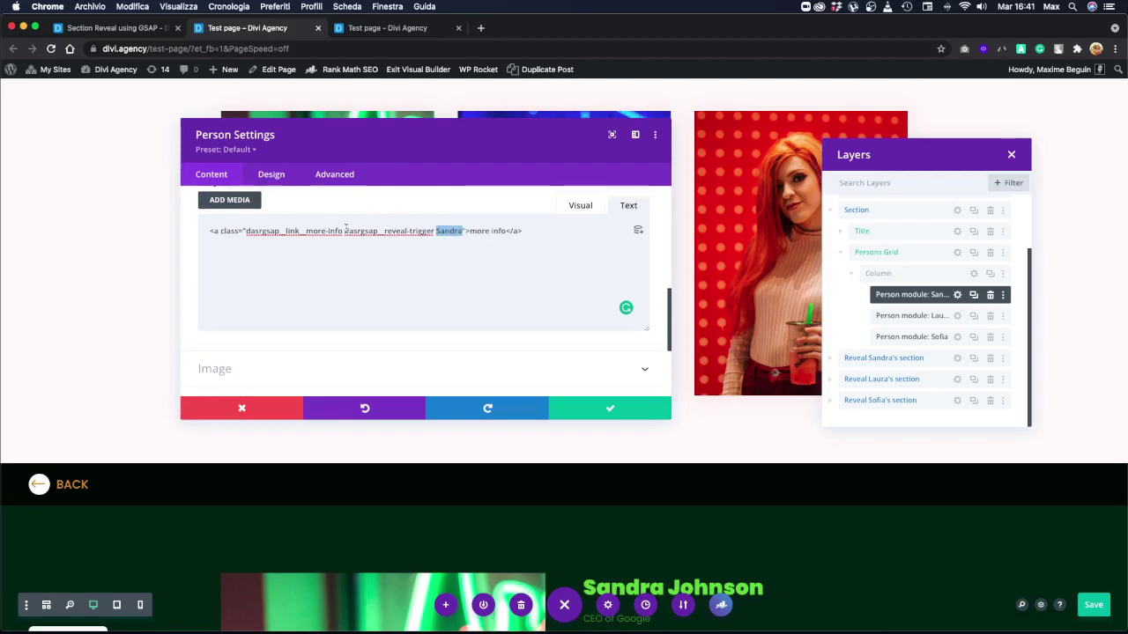
{"action": "left_click_drag", "start_coordinate": [344, 231], "coordinate": [435, 229]}
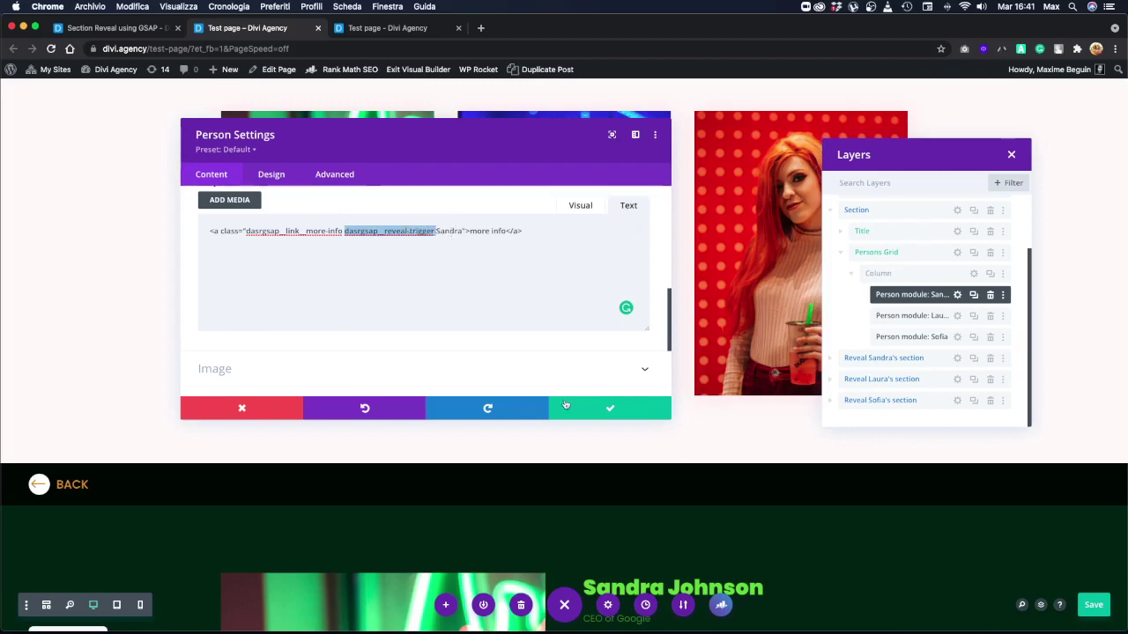
{"action": "left_click", "coordinate": [613, 408]}
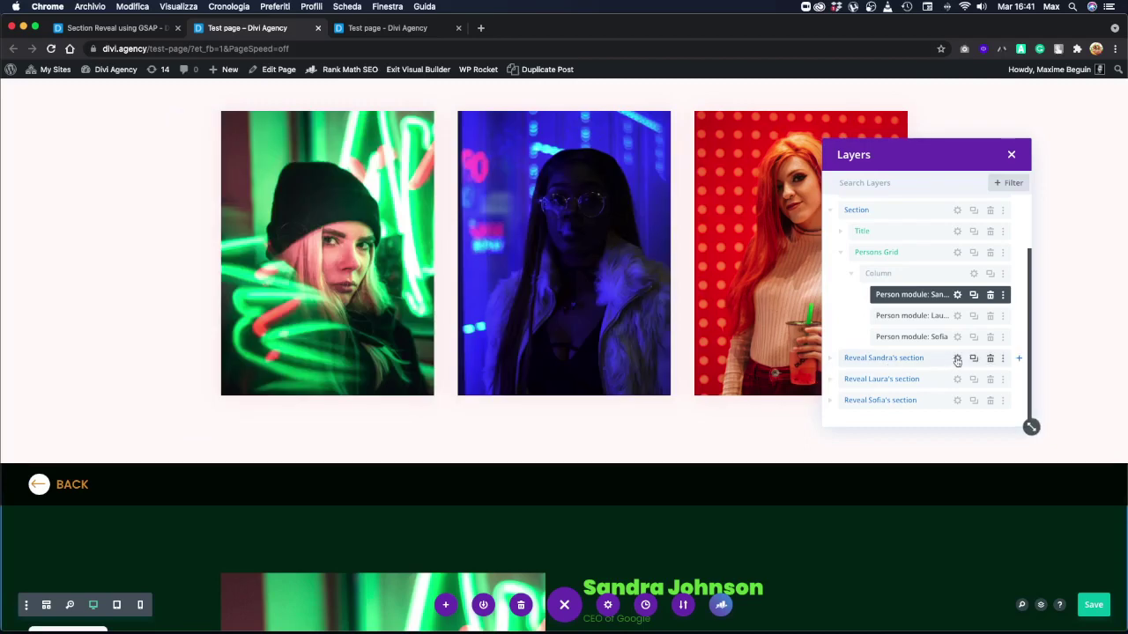
- Open the first reveal section's CSS ID & Classes settings and examine its dasrgsap__reveal-content class and matching name class
{"action": "scroll", "coordinate": [958, 362], "scroll_direction": "down", "scroll_amount": 1}
{"action": "left_click", "coordinate": [958, 361]}
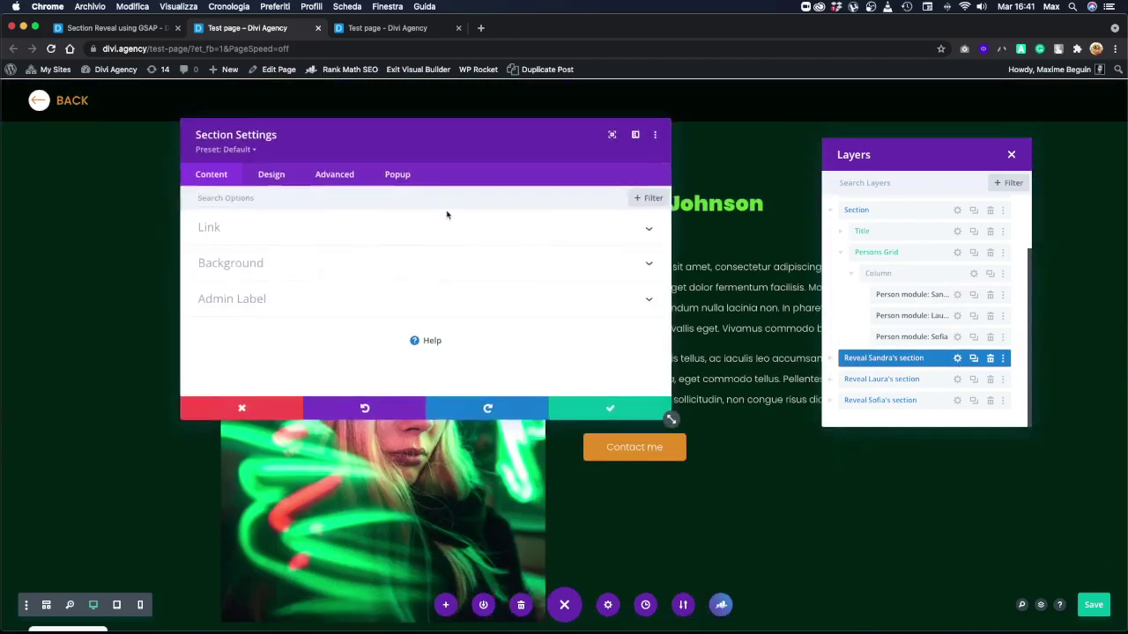
{"action": "left_click", "coordinate": [334, 176]}
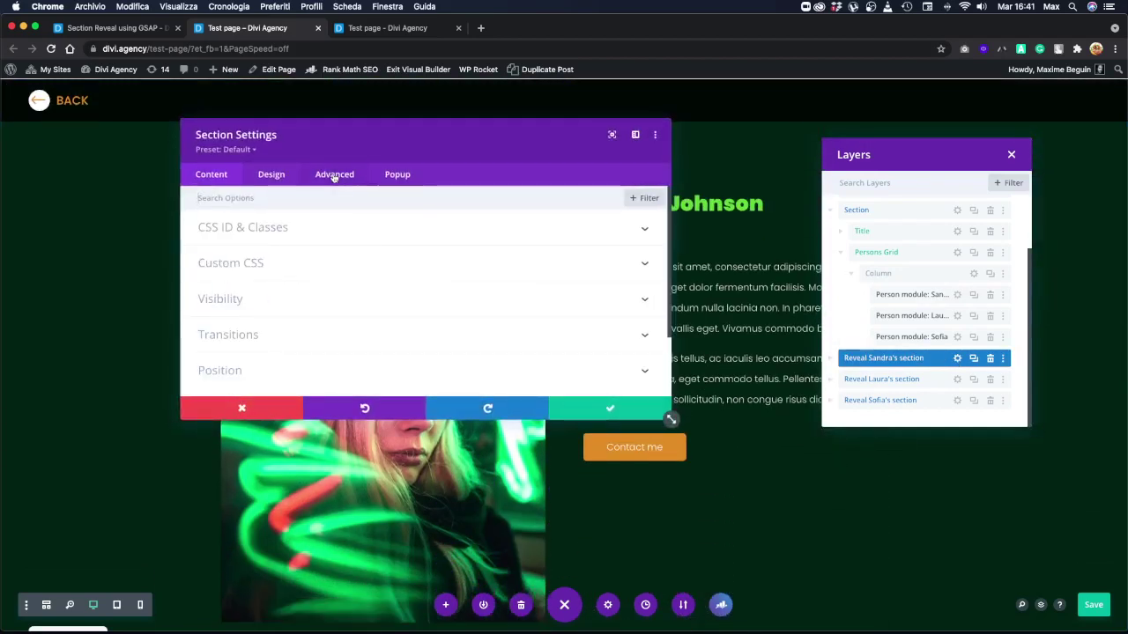
{"action": "left_click", "coordinate": [286, 232]}
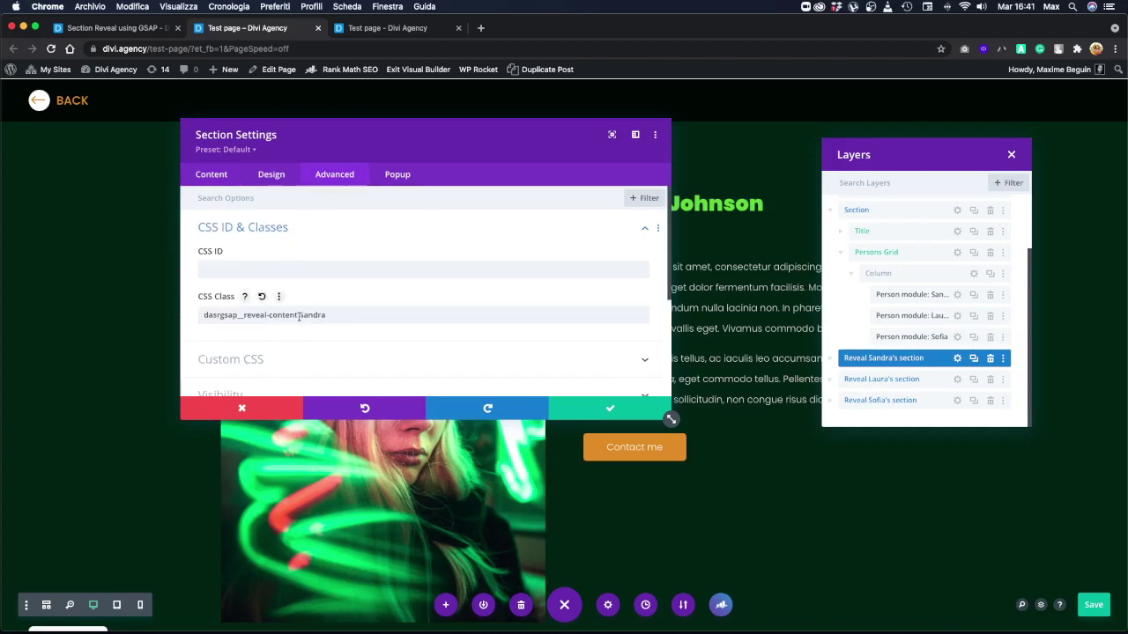
{"action": "left_click_drag", "start_coordinate": [298, 315], "coordinate": [202, 314]}
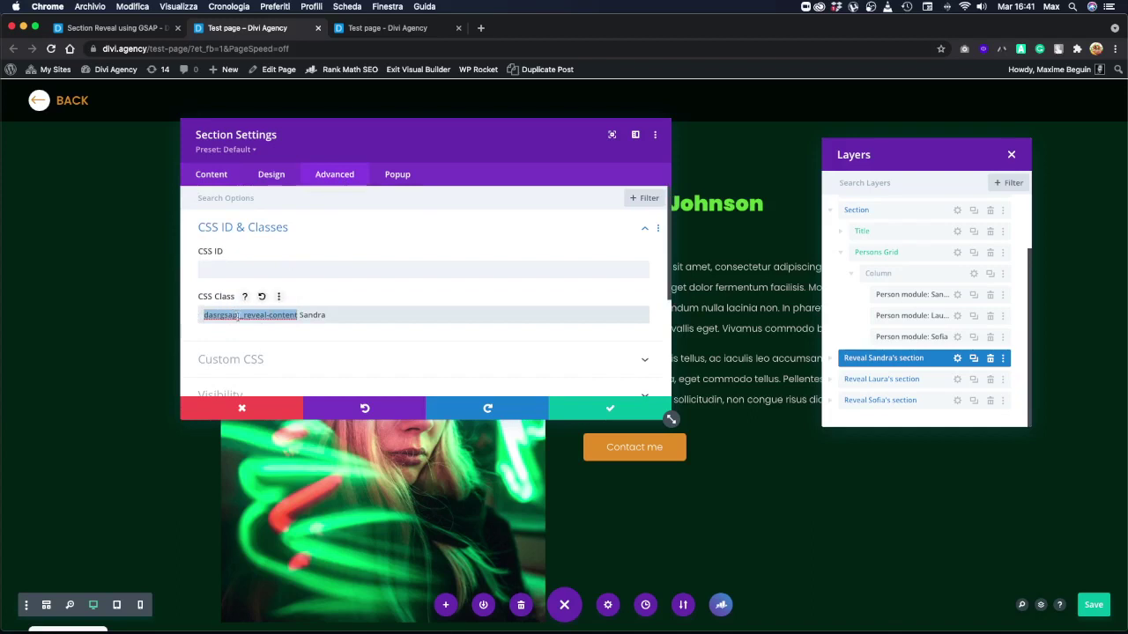
{"action": "left_click_drag", "start_coordinate": [300, 315], "coordinate": [327, 315]}
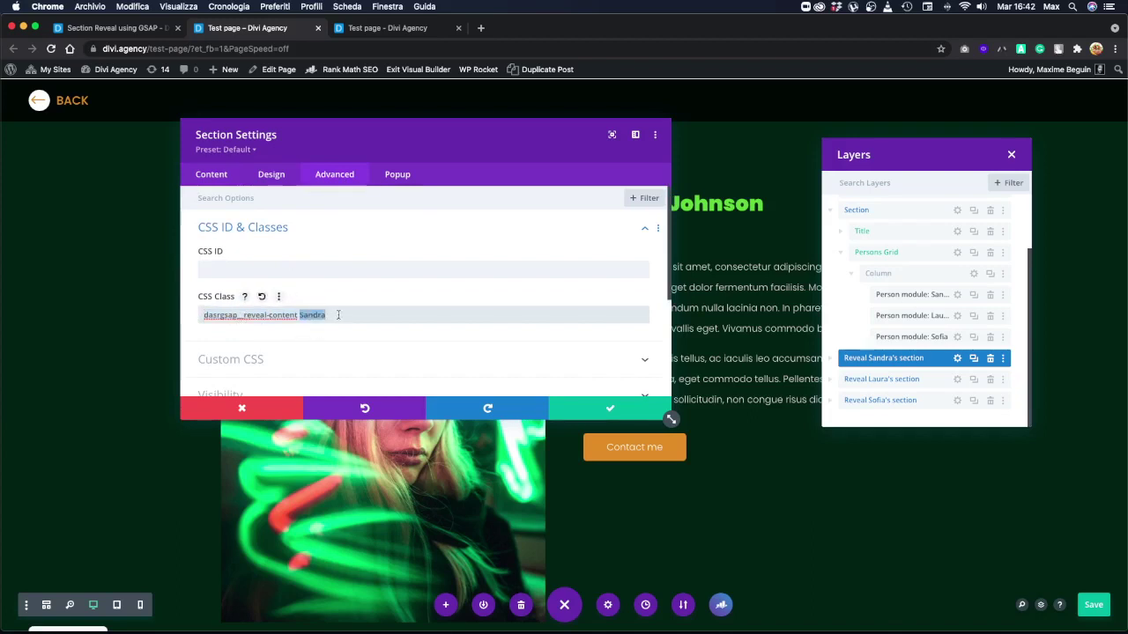
- Review the first reveal section's dasrgsap__reveal-content class and the person-name class beside it
{"action": "left_click", "coordinate": [334, 315]}
{"action": "left_click_drag", "start_coordinate": [327, 314], "coordinate": [202, 315]}
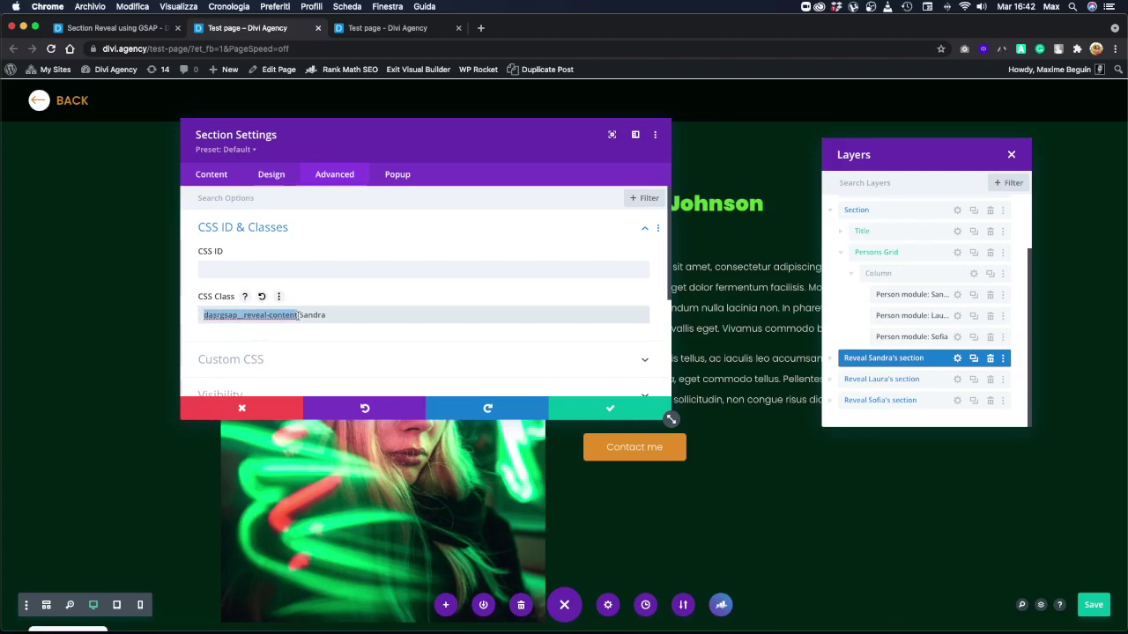
{"action": "left_click_drag", "start_coordinate": [348, 317], "coordinate": [304, 315]}
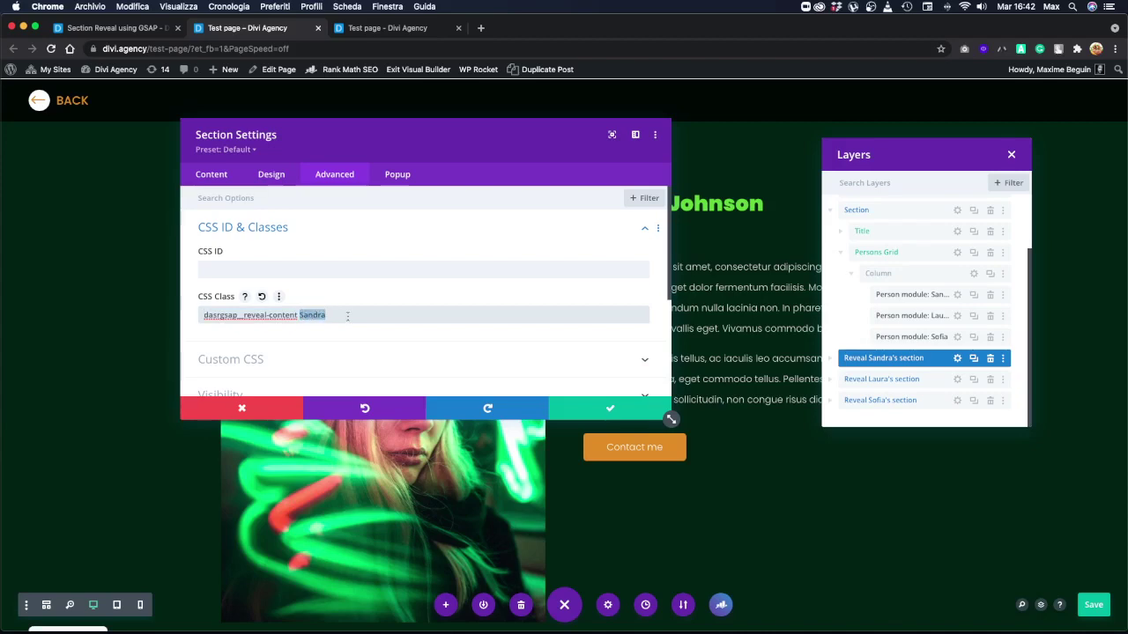
- Reopen the first team card's Person settings, compare its link's HTML name class with the section's, and close the settings
{"action": "scroll", "coordinate": [943, 335], "scroll_direction": "up", "scroll_amount": 1}
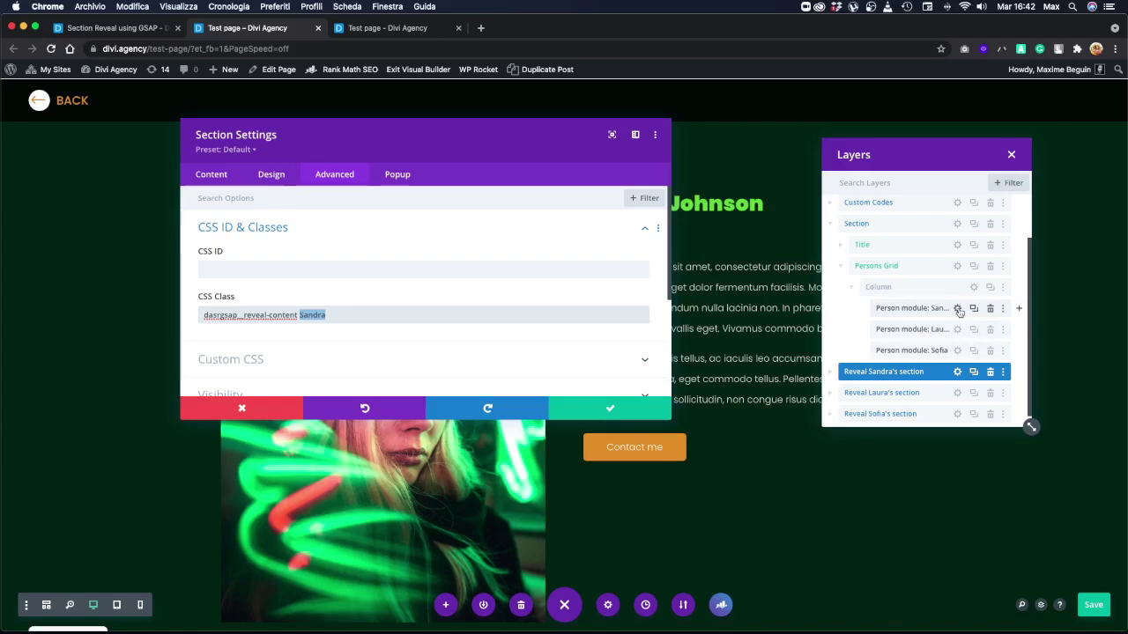
{"action": "left_click", "coordinate": [954, 307]}
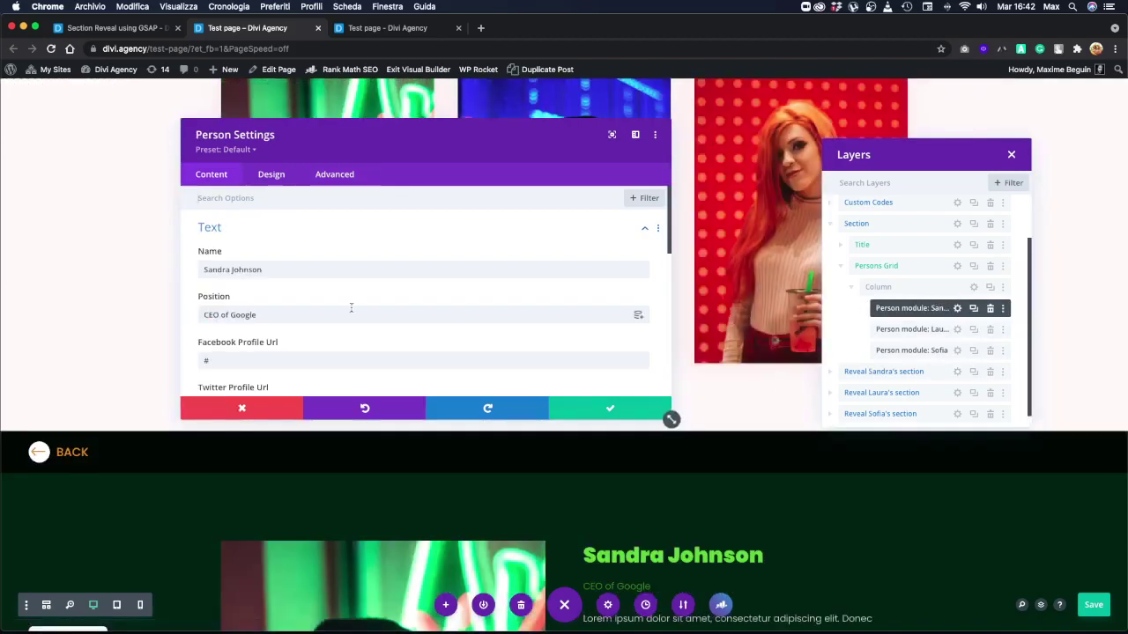
{"action": "scroll", "coordinate": [352, 311], "scroll_direction": "down", "scroll_amount": 5}
{"action": "scroll", "coordinate": [351, 311], "scroll_direction": "down", "scroll_amount": 1}
{"action": "left_click", "coordinate": [629, 221]}
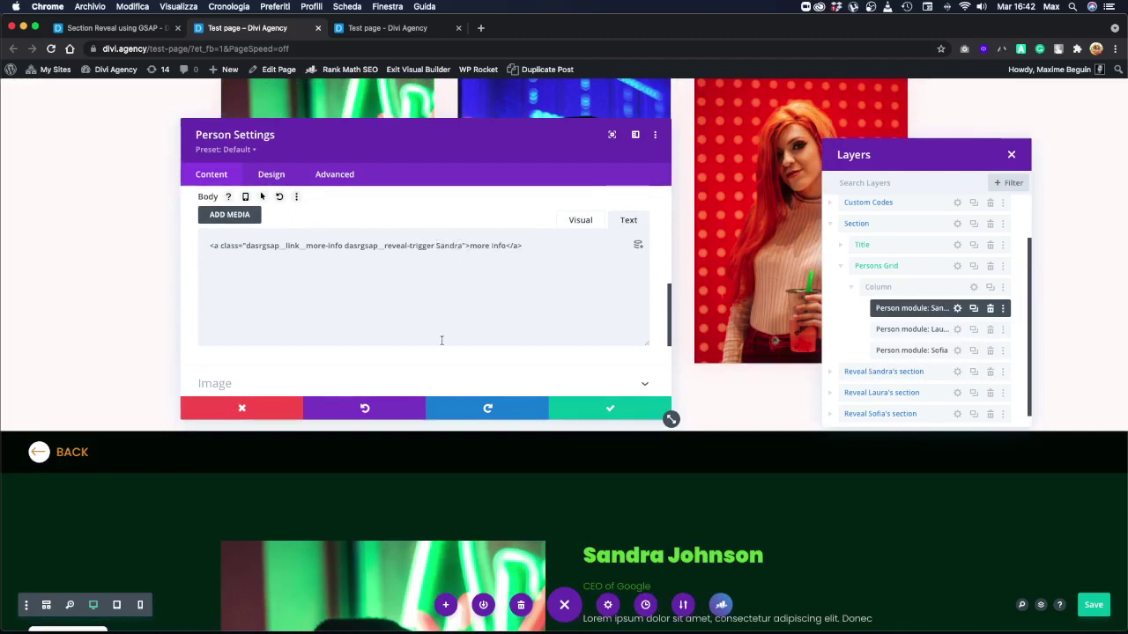
{"action": "left_click", "coordinate": [588, 408]}
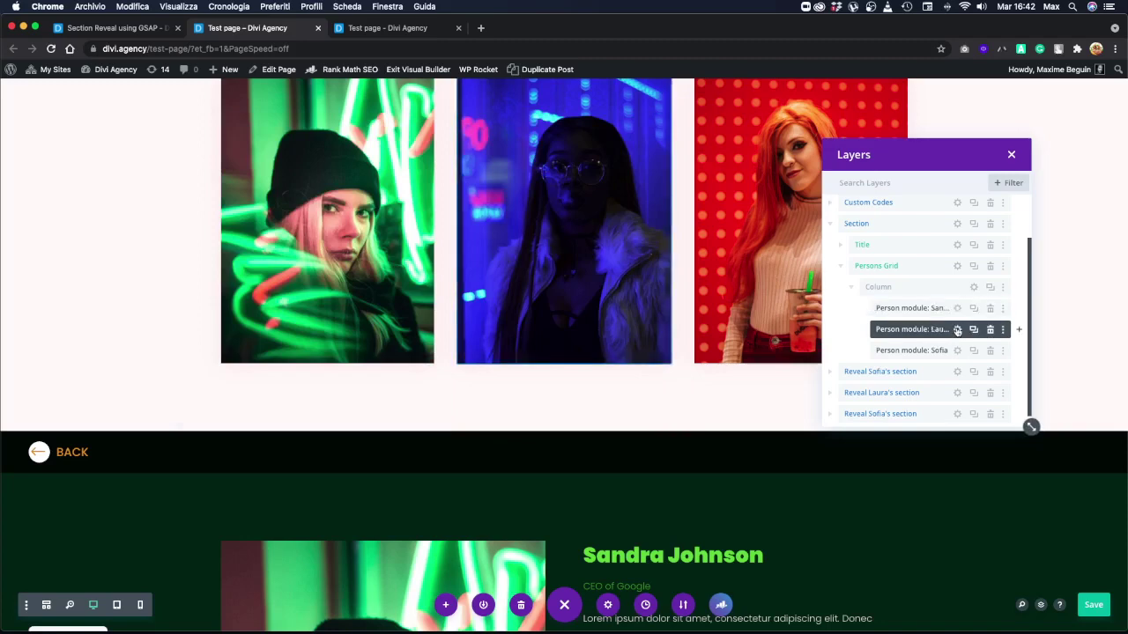
- Open the second team card's body content as HTML code and examine the link's dasrgsap__reveal-trigger and person-name classes
{"action": "left_click", "coordinate": [946, 331]}
{"action": "scroll", "coordinate": [279, 272], "scroll_direction": "down", "scroll_amount": 10}
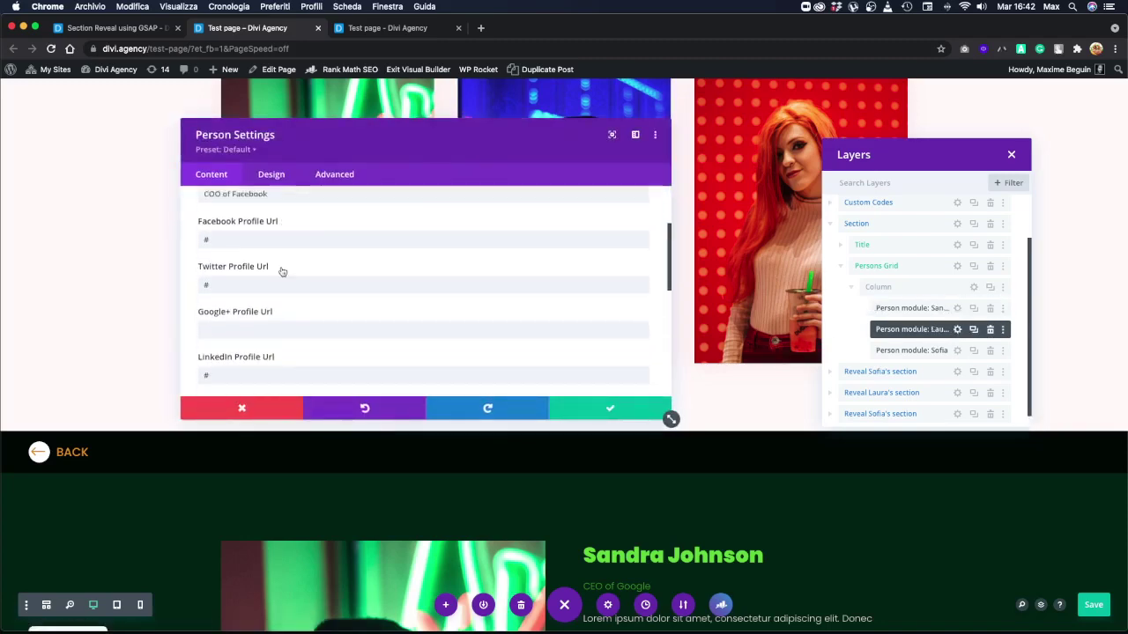
{"action": "scroll", "coordinate": [287, 262], "scroll_direction": "down", "scroll_amount": 2}
{"action": "left_click", "coordinate": [626, 204]}
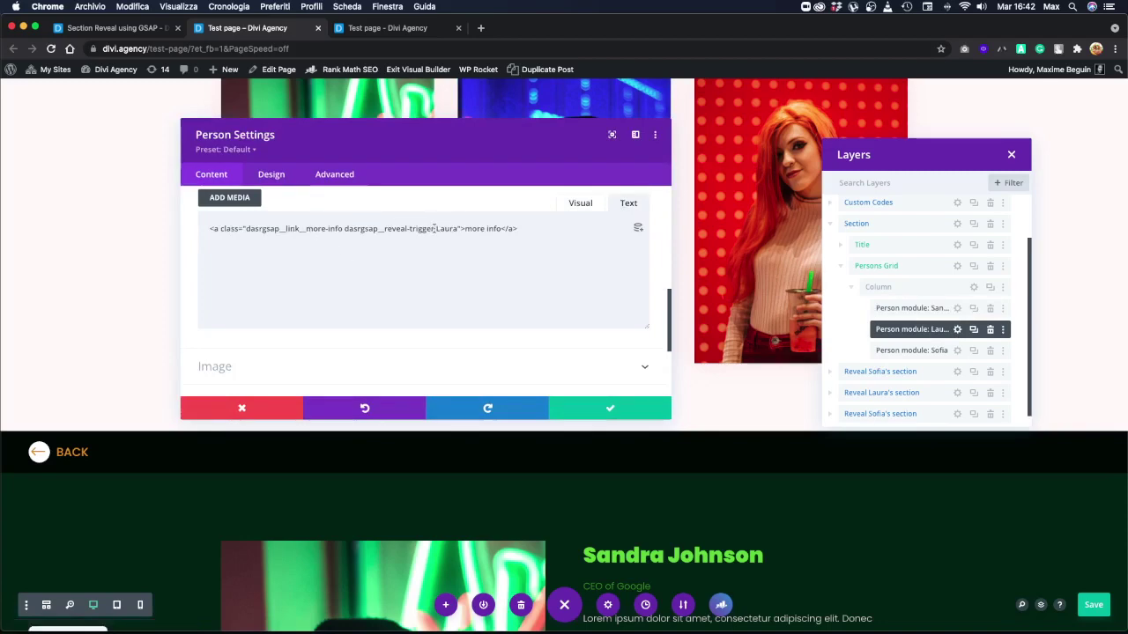
{"action": "left_click_drag", "start_coordinate": [434, 228], "coordinate": [347, 229]}
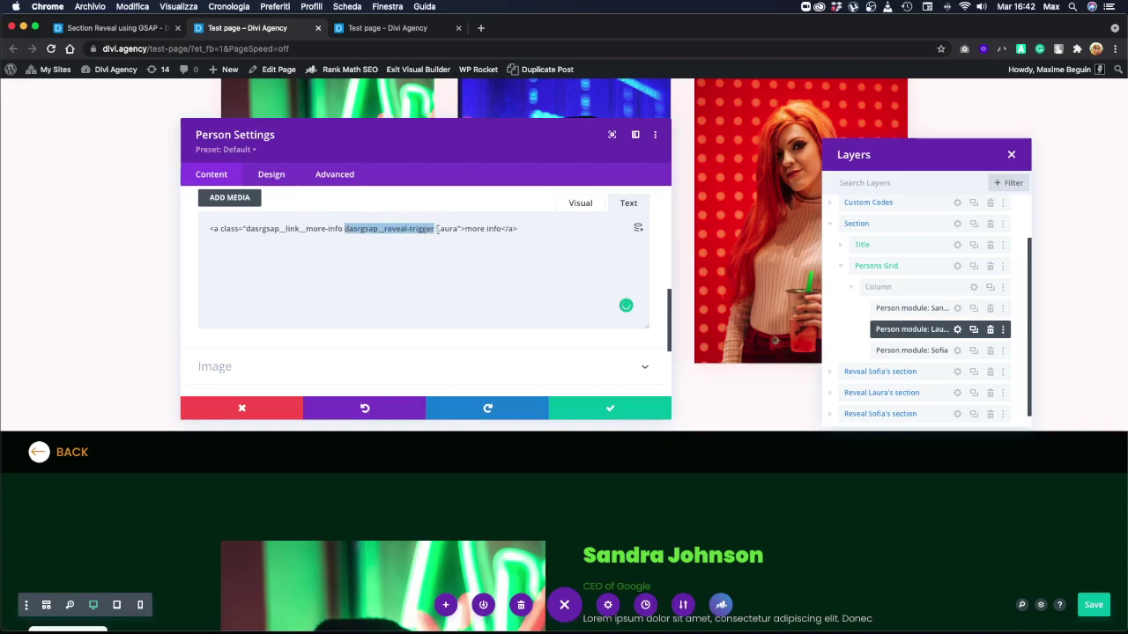
{"action": "left_click_drag", "start_coordinate": [436, 228], "coordinate": [459, 227]}
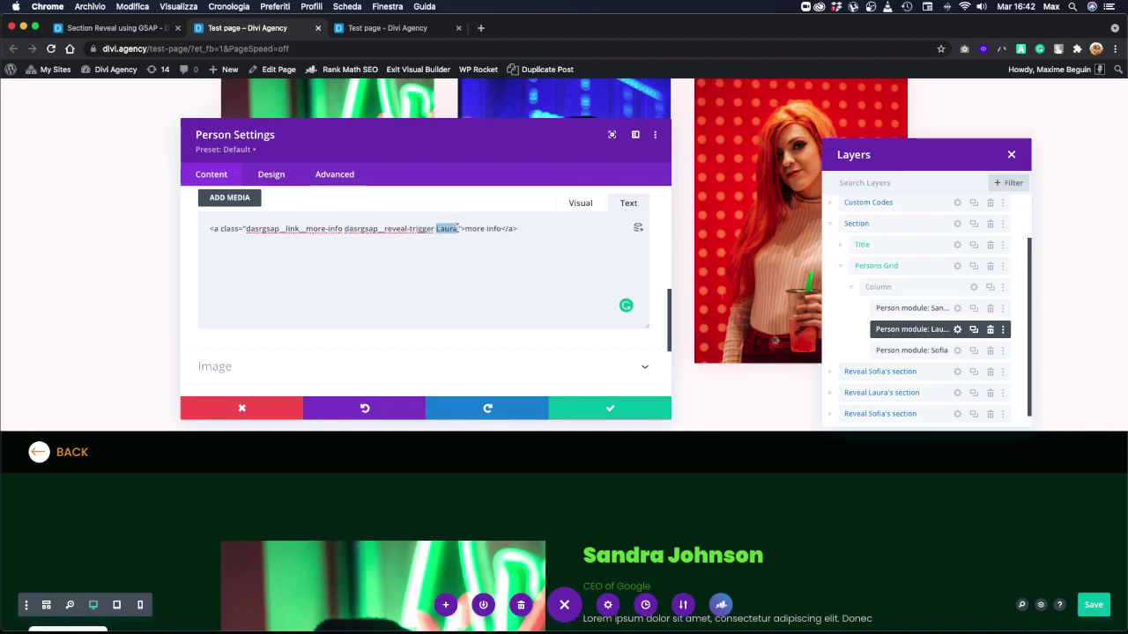
- Examine the second reveal section's dasrgsap__reveal-content and person-name classes in its CSS ID & Classes settings, then close the settings
{"action": "left_click", "coordinate": [957, 392]}
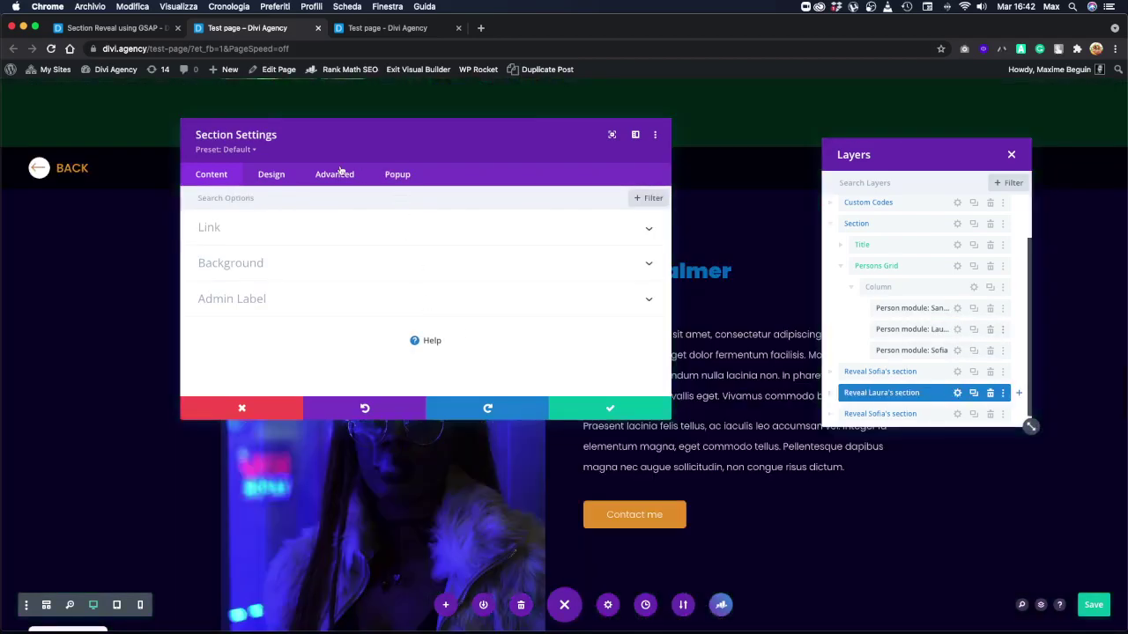
{"action": "left_click", "coordinate": [334, 174]}
{"action": "left_click", "coordinate": [277, 226]}
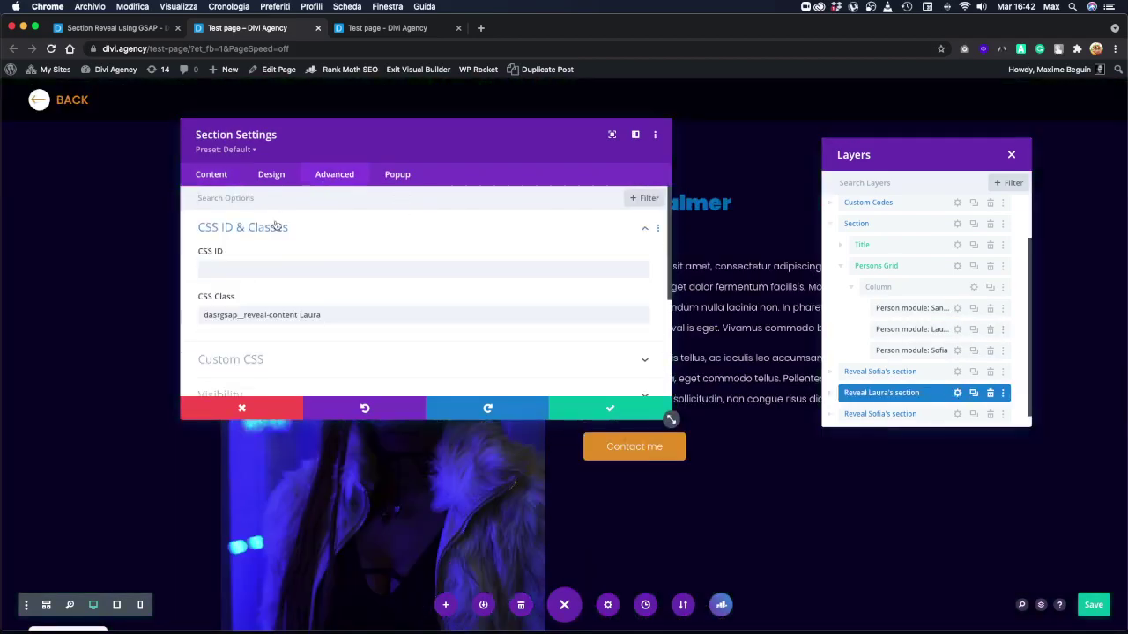
{"action": "left_click", "coordinate": [297, 315]}
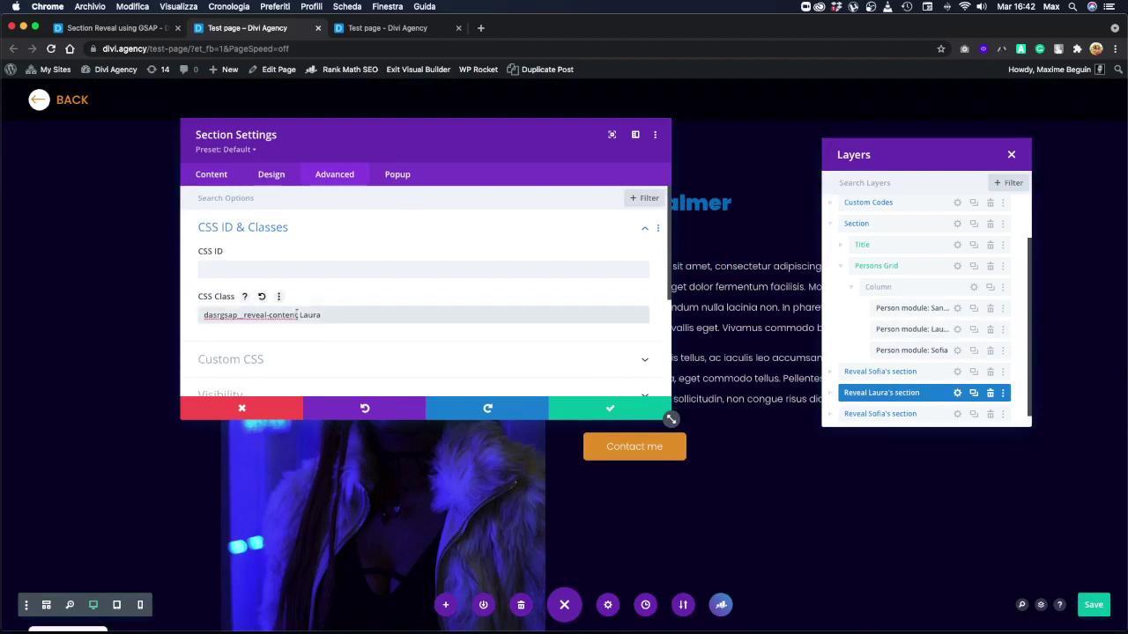
{"action": "left_click_drag", "start_coordinate": [297, 314], "coordinate": [203, 314]}
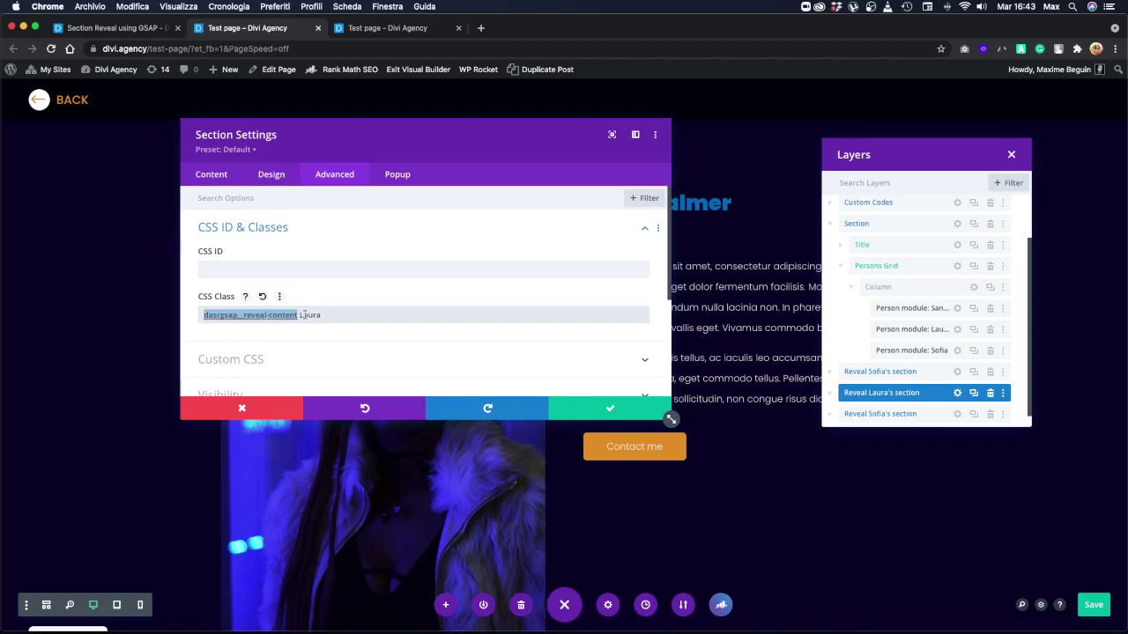
{"action": "left_click_drag", "start_coordinate": [302, 315], "coordinate": [319, 315]}
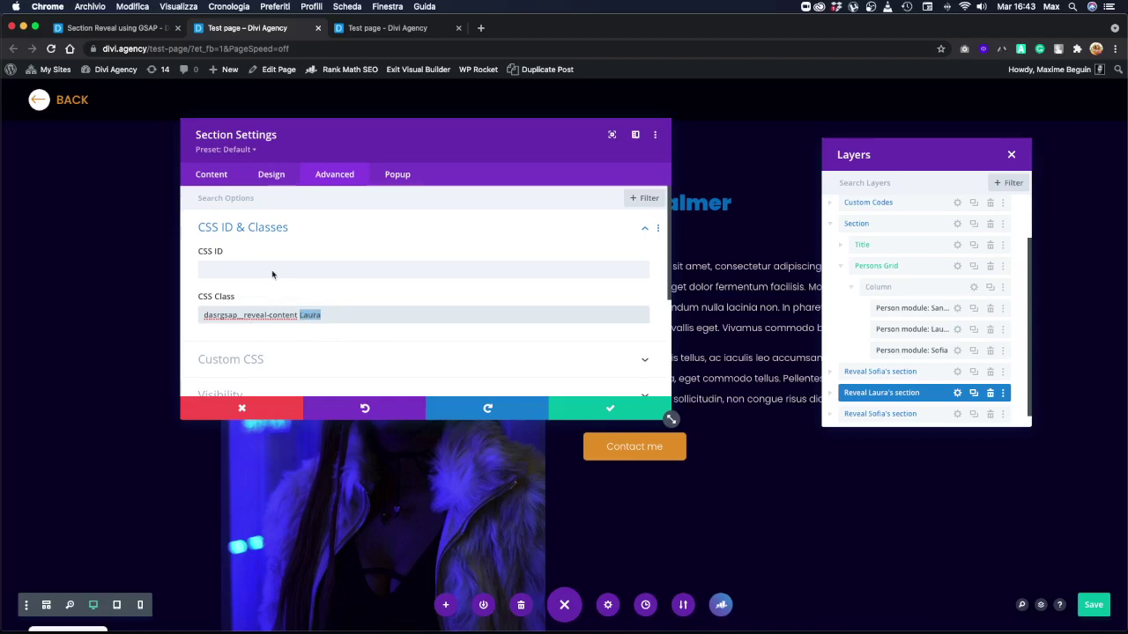
{"action": "left_click", "coordinate": [606, 408]}
- Move the Layers window clear of the team cards and duplicate the third team card in the Persons Grid
{"action": "scroll", "coordinate": [642, 333], "scroll_direction": "up", "scroll_amount": 5}
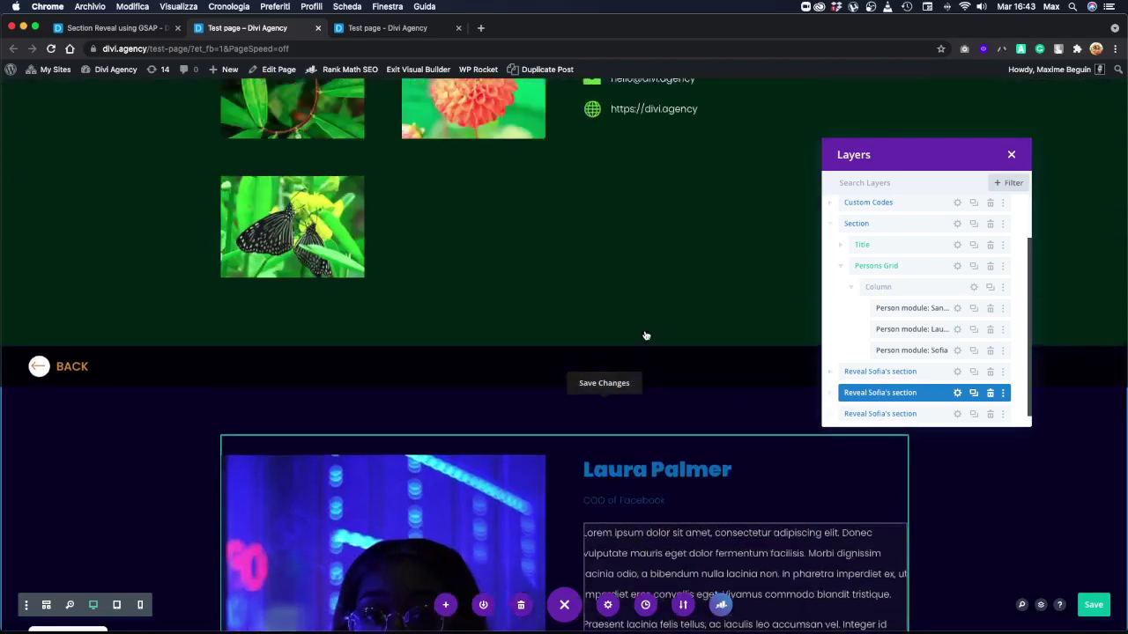
{"action": "scroll", "coordinate": [645, 336], "scroll_direction": "up", "scroll_amount": 15}
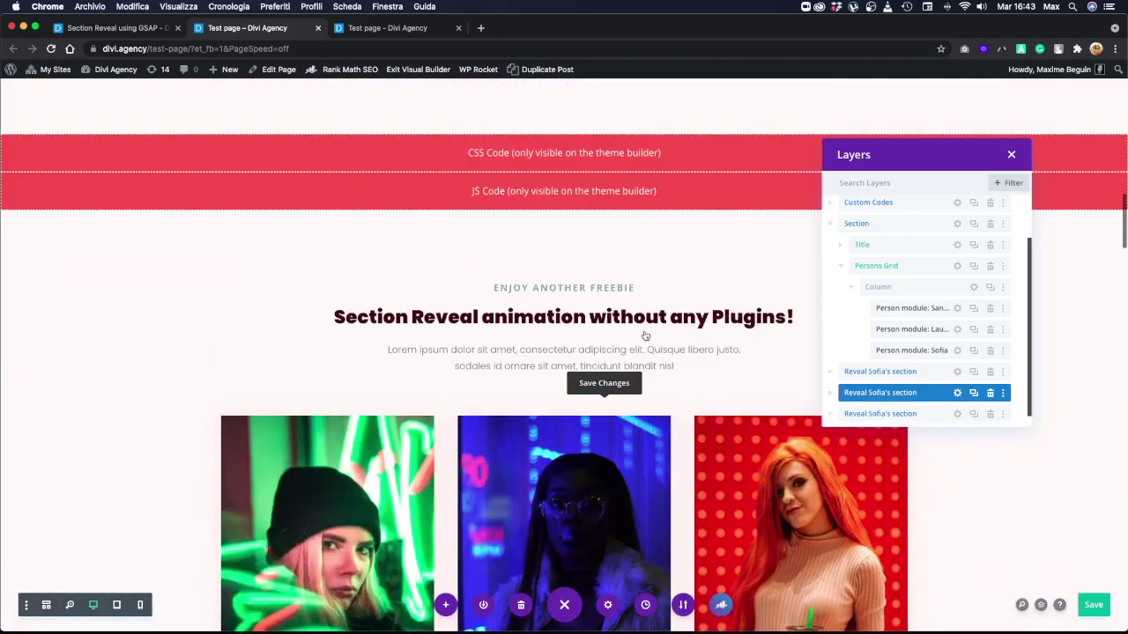
{"action": "scroll", "coordinate": [664, 400], "scroll_direction": "down", "scroll_amount": 3}
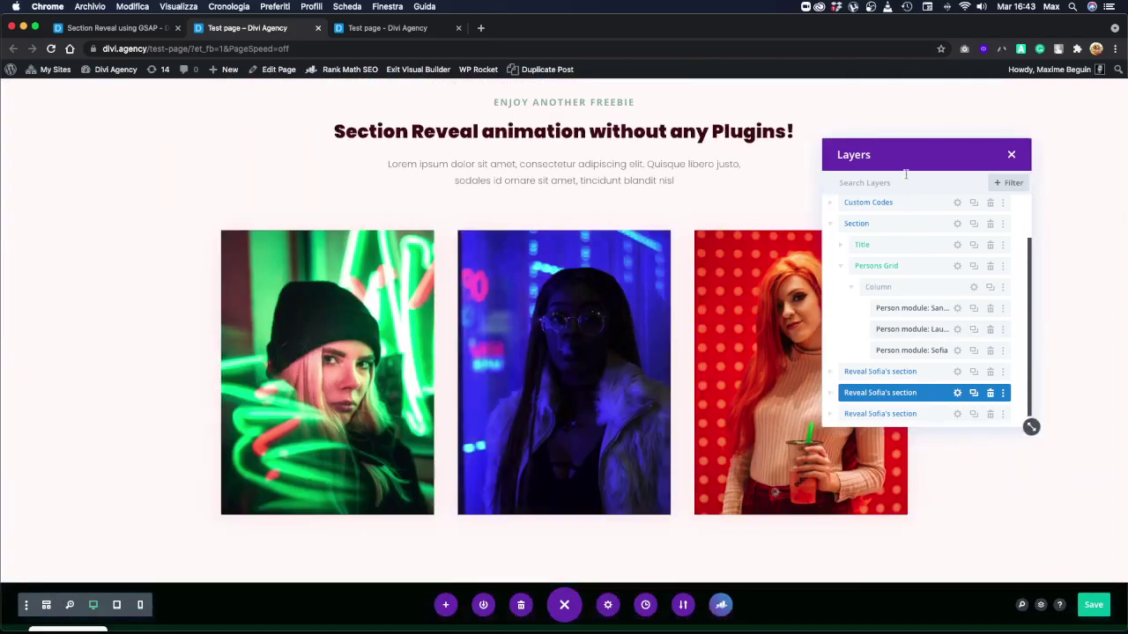
{"action": "left_click_drag", "start_coordinate": [917, 160], "coordinate": [1023, 159]}
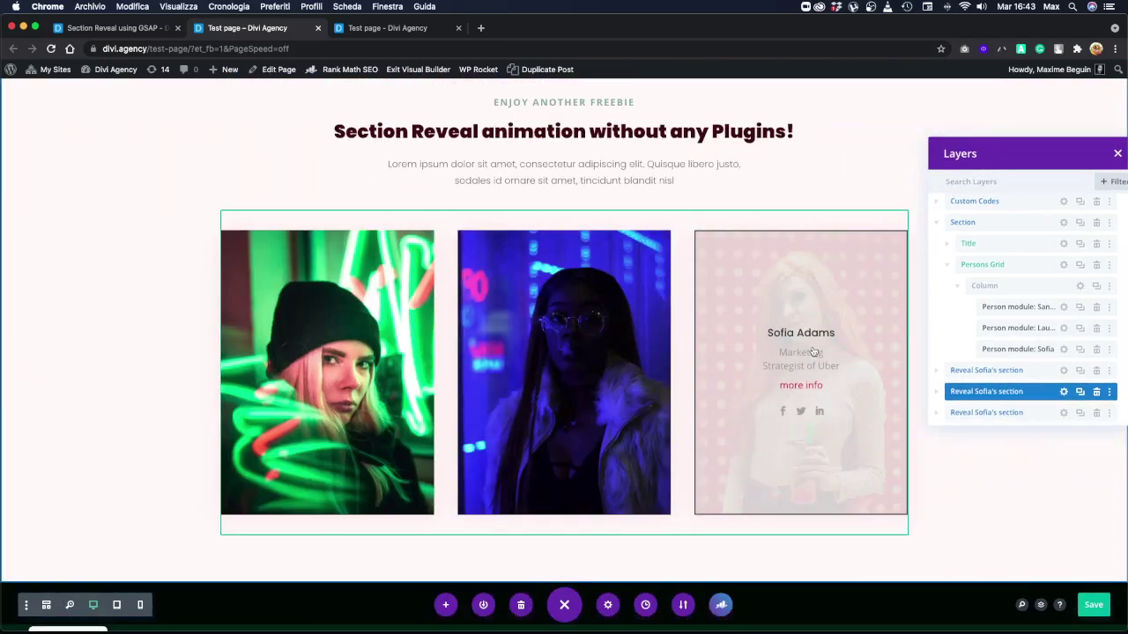
{"action": "left_click", "coordinate": [788, 259]}
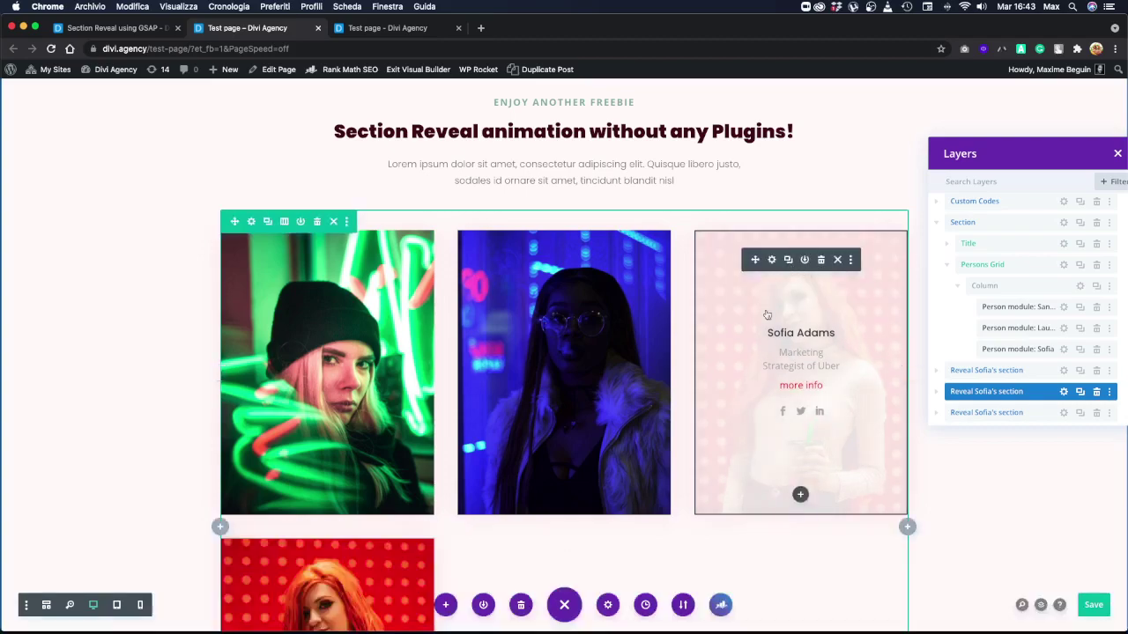
- Replace the duplicated card's image with the all-red portrait of a man covering his face from the Media Library and save it
{"action": "scroll", "coordinate": [556, 340], "scroll_direction": "down", "scroll_amount": 5}
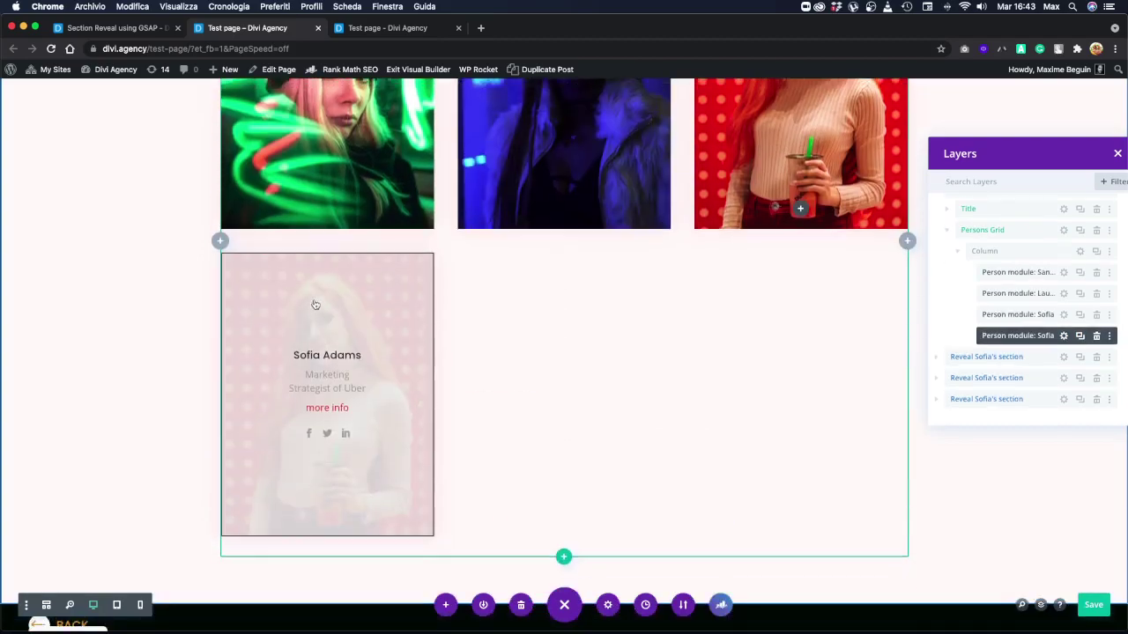
{"action": "left_click", "coordinate": [297, 282]}
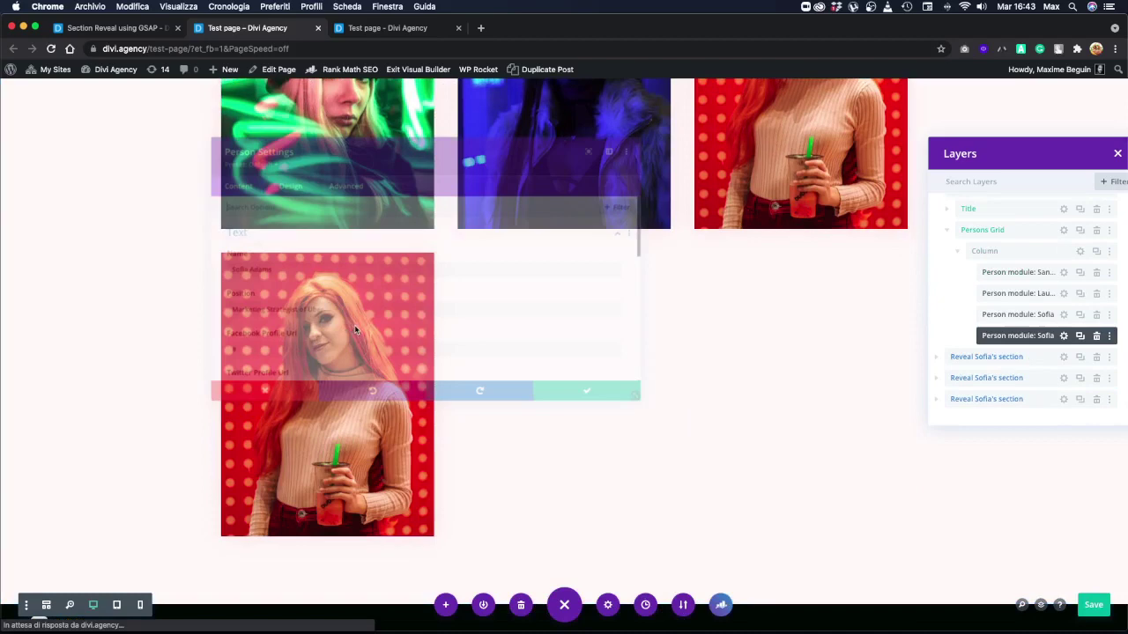
{"action": "scroll", "coordinate": [353, 327], "scroll_direction": "down", "scroll_amount": 10}
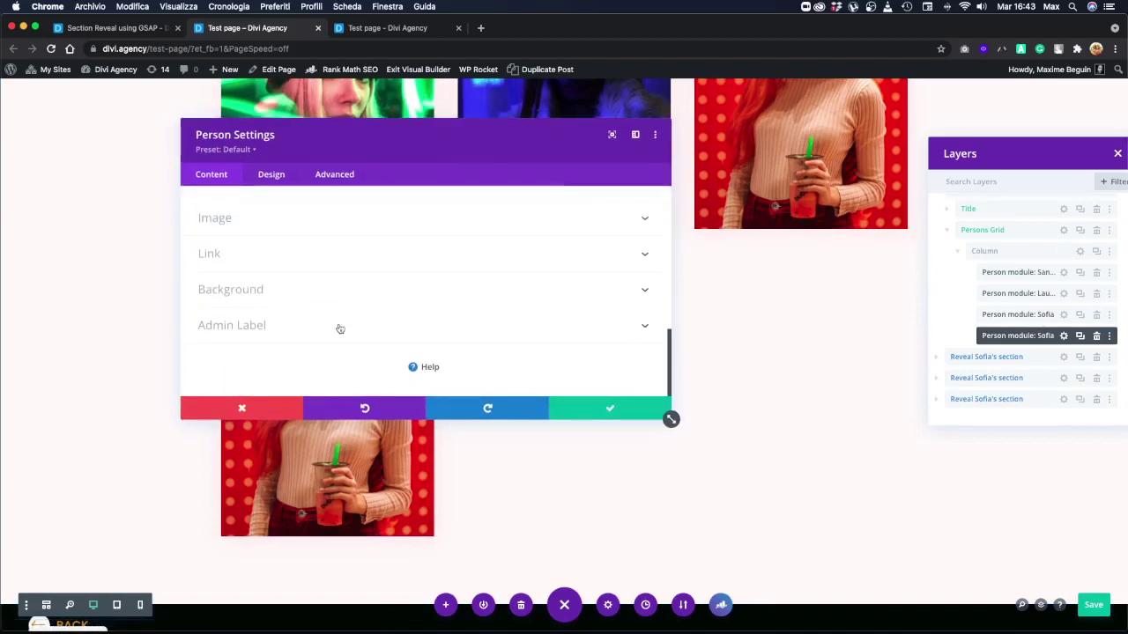
{"action": "left_click", "coordinate": [293, 261]}
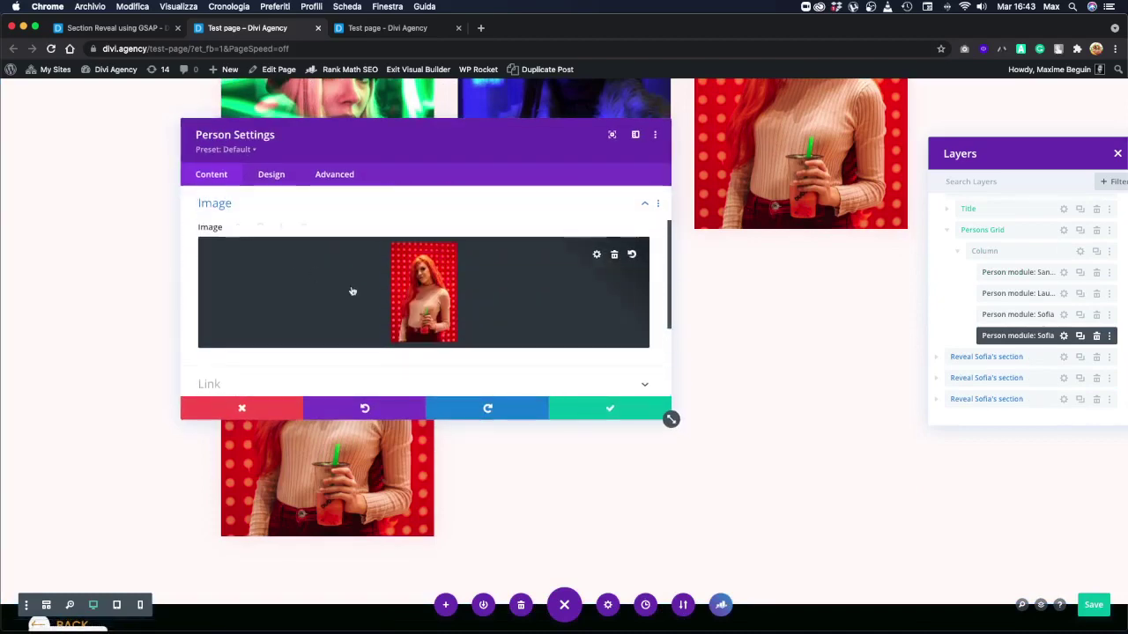
{"action": "left_click", "coordinate": [409, 300]}
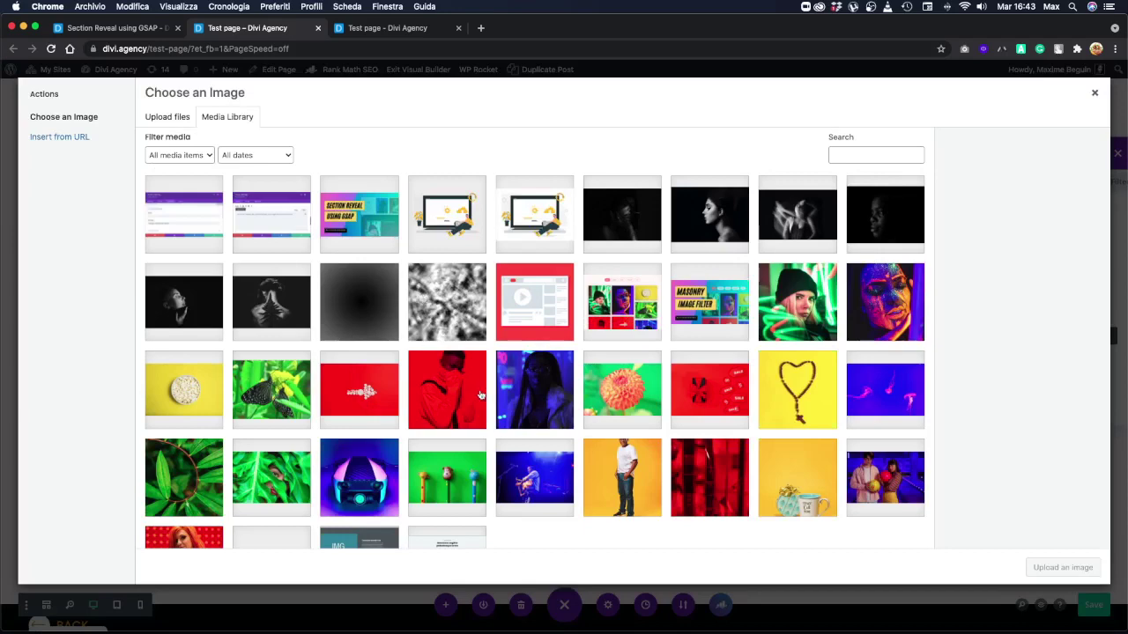
{"action": "left_click", "coordinate": [419, 397]}
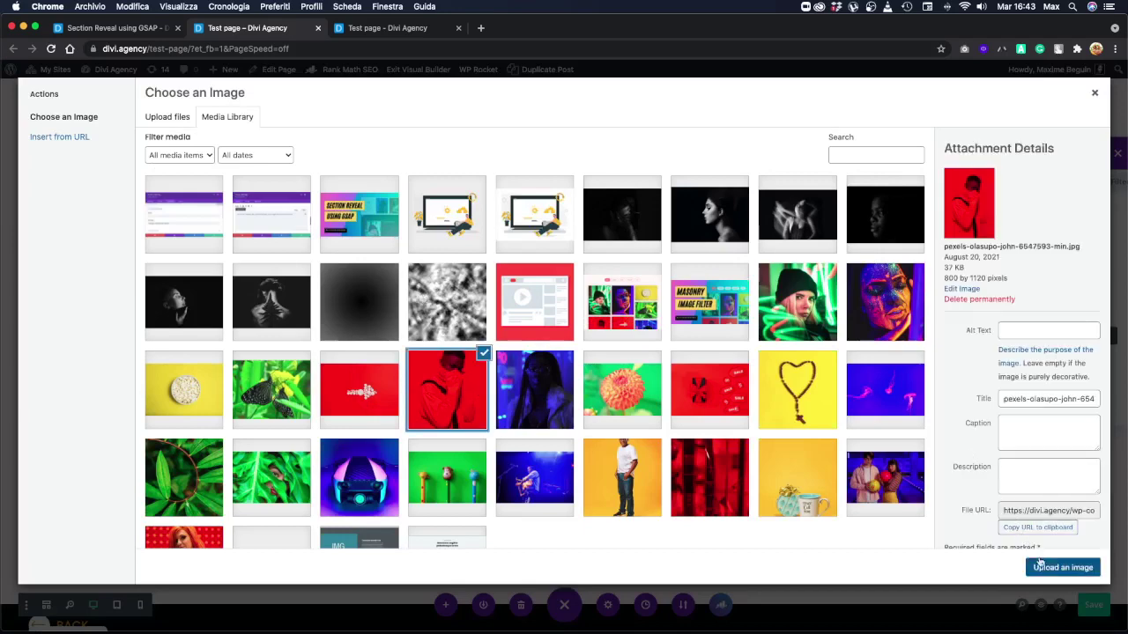
{"action": "left_click", "coordinate": [1040, 566]}
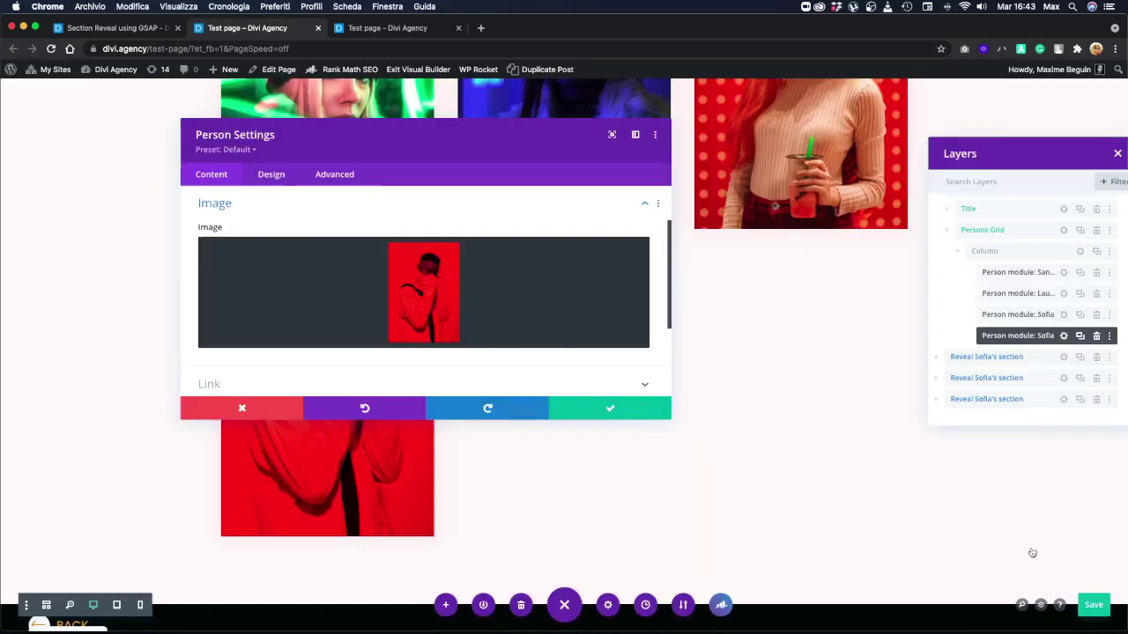
{"action": "left_click", "coordinate": [603, 404]}
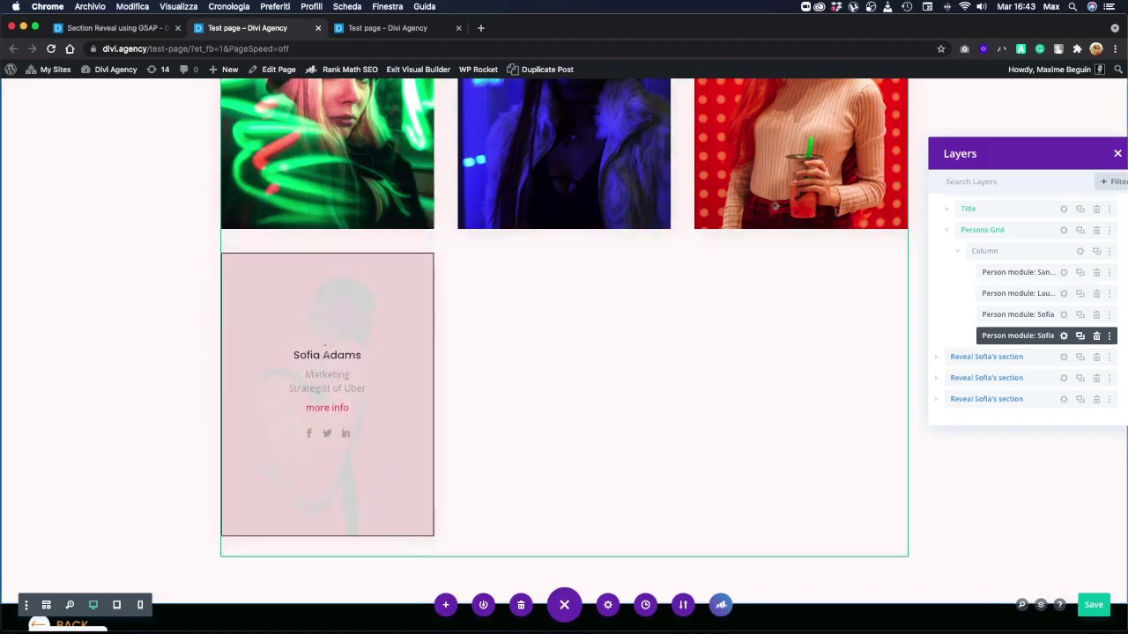
- Reopen the duplicated card's Person settings and replace its name with the new team member's full name
{"action": "left_click", "coordinate": [305, 283]}
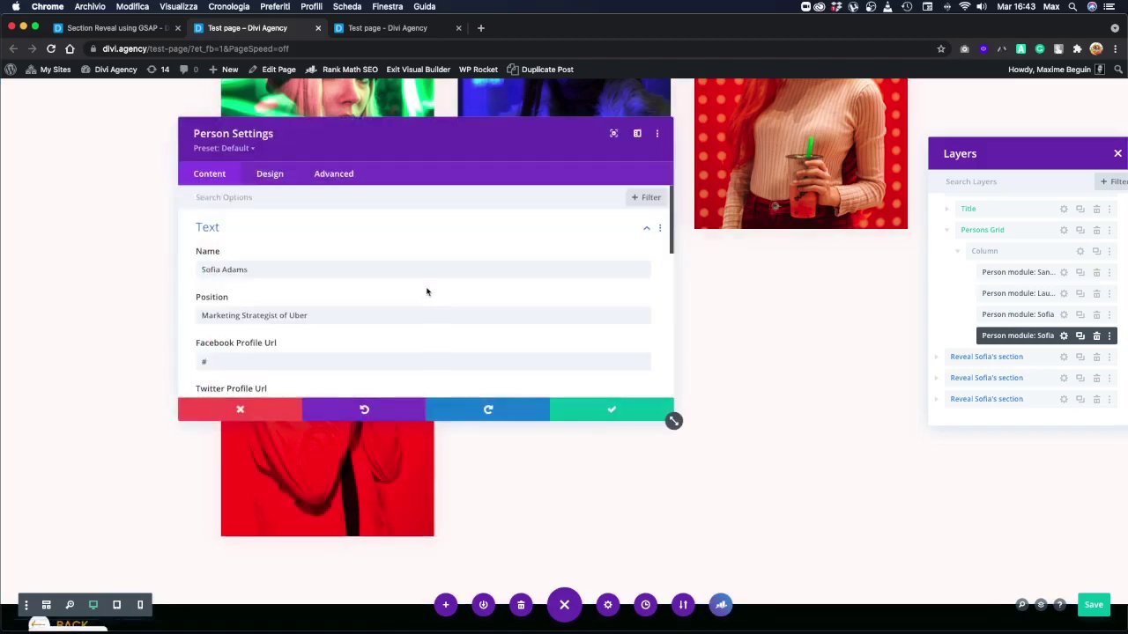
{"action": "left_click_drag", "start_coordinate": [265, 269], "coordinate": [171, 270]}
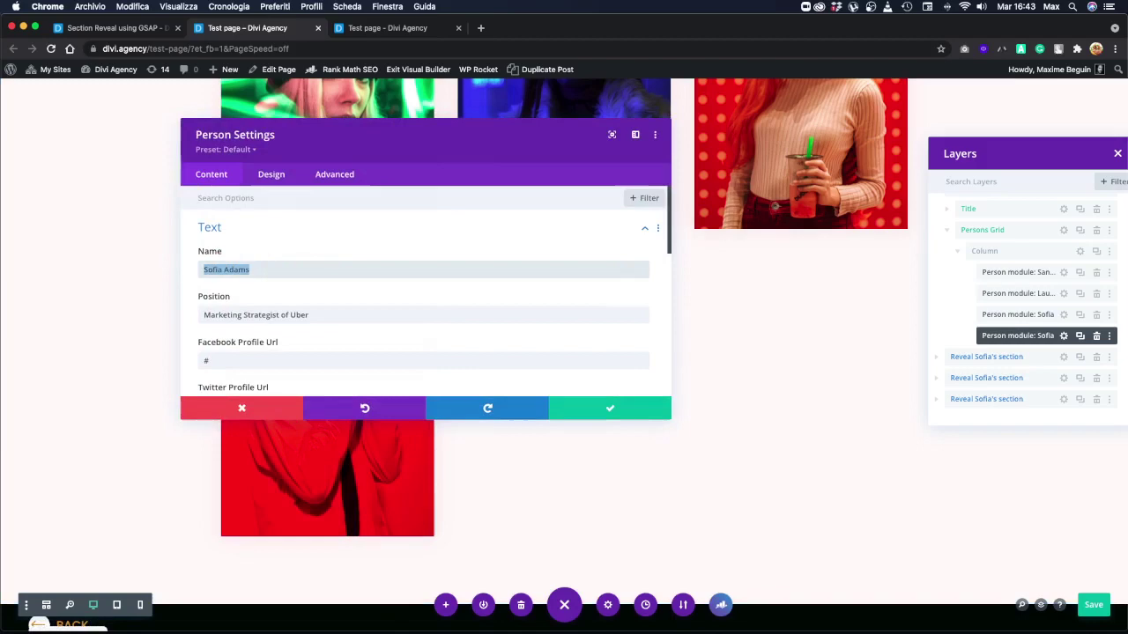
{"action": "type", "text": "Mar"}
{"action": "key", "text": "BackSpace"}
- In the duplicated card's body HTML, change the link's name class to the new member's first name and save the card
{"action": "scroll", "coordinate": [402, 234], "scroll_direction": "down", "scroll_amount": 2}
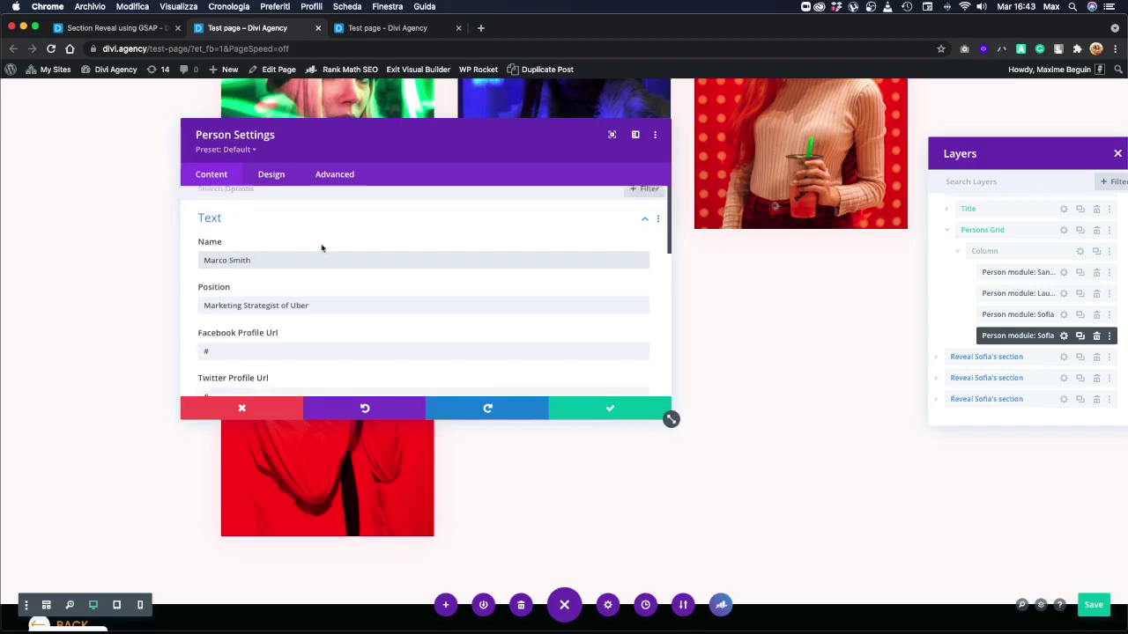
{"action": "scroll", "coordinate": [321, 244], "scroll_direction": "down", "scroll_amount": 10}
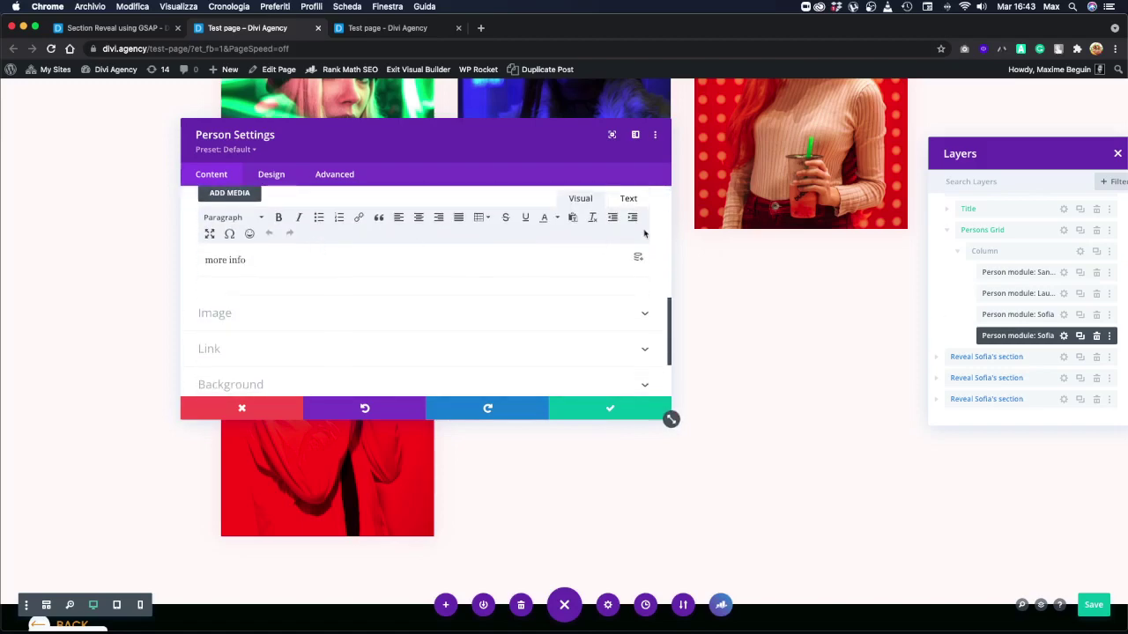
{"action": "left_click", "coordinate": [628, 200]}
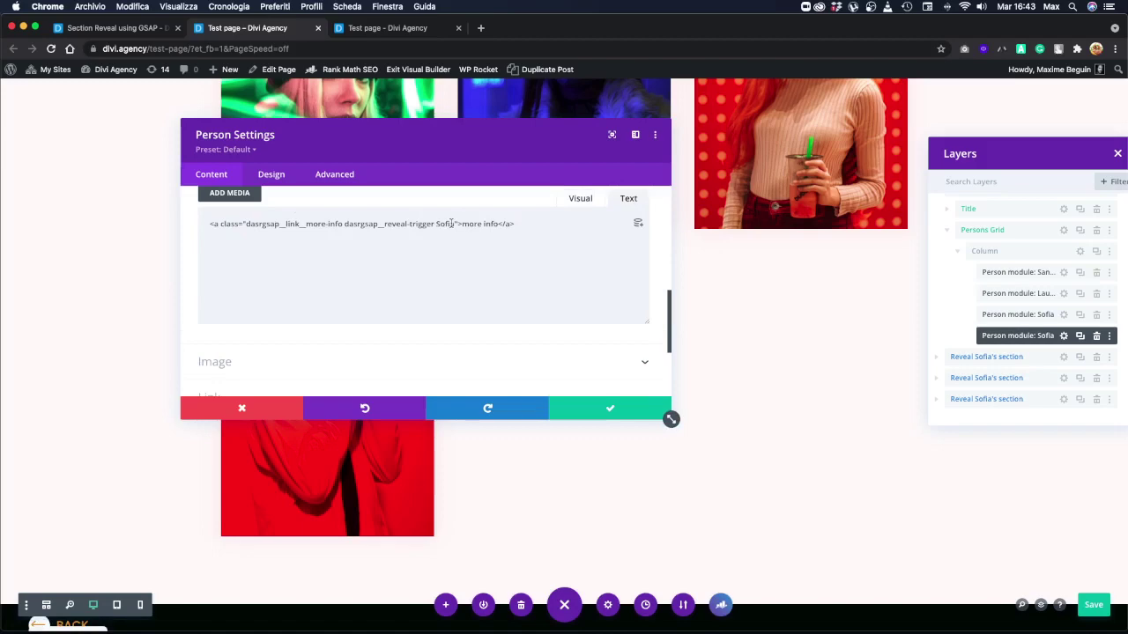
{"action": "left_click_drag", "start_coordinate": [455, 224], "coordinate": [440, 227]}
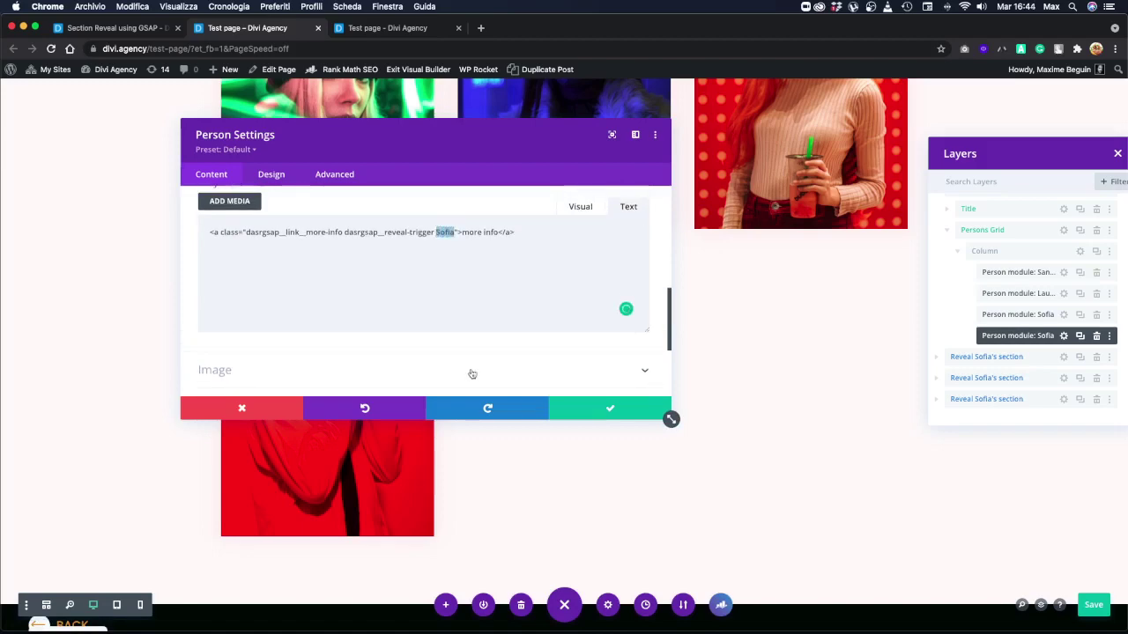
{"action": "type", "text": "Marco"}
{"action": "left_click", "coordinate": [562, 406]}
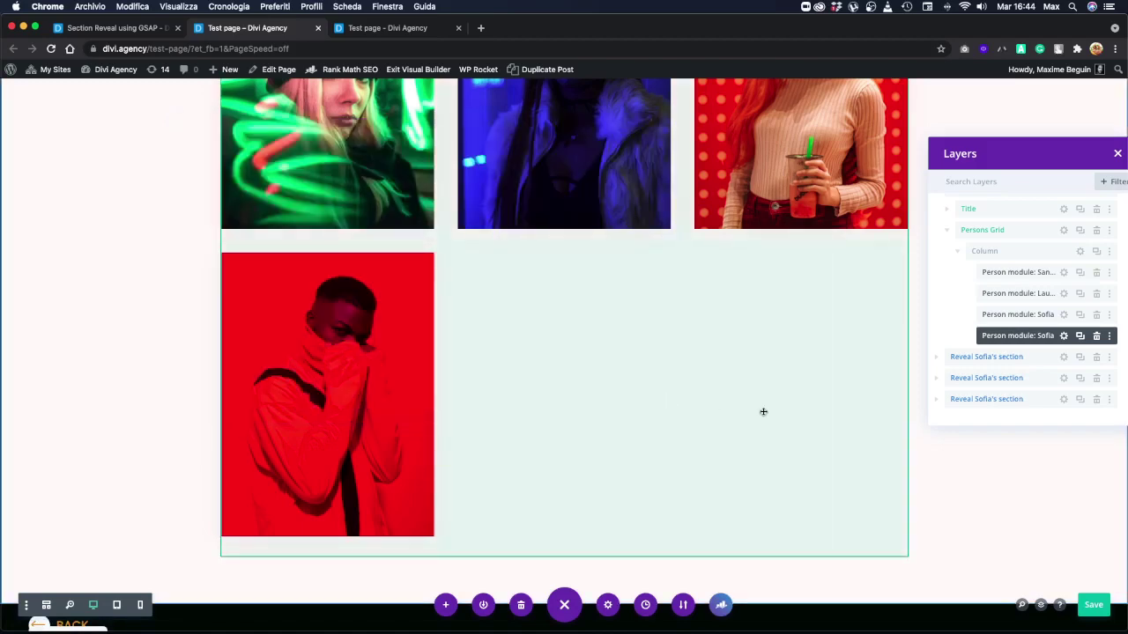
- Duplicate the last reveal section and replace the first name in the copy's admin label with the new team member's first name
{"action": "left_click", "coordinate": [1080, 401]}
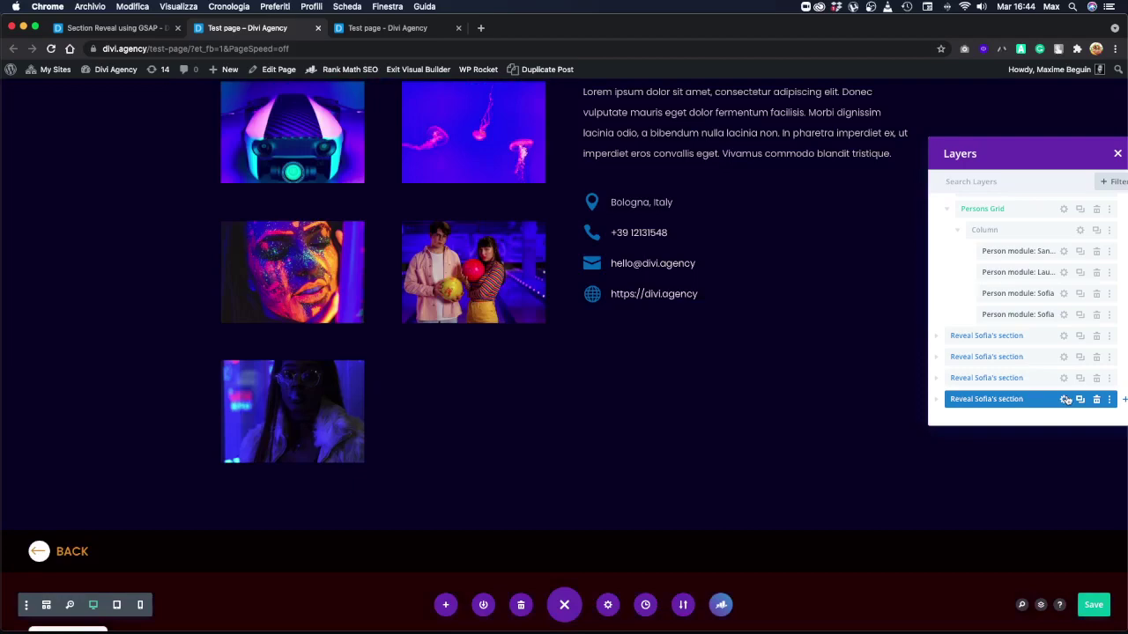
{"action": "left_click", "coordinate": [1064, 399]}
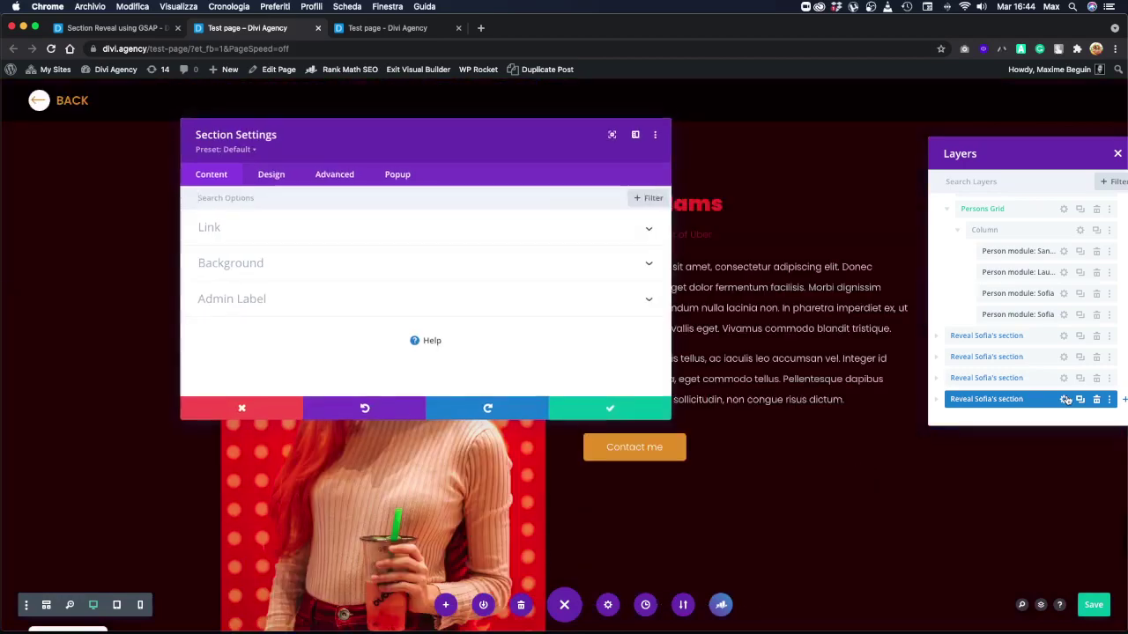
{"action": "left_click", "coordinate": [260, 302]}
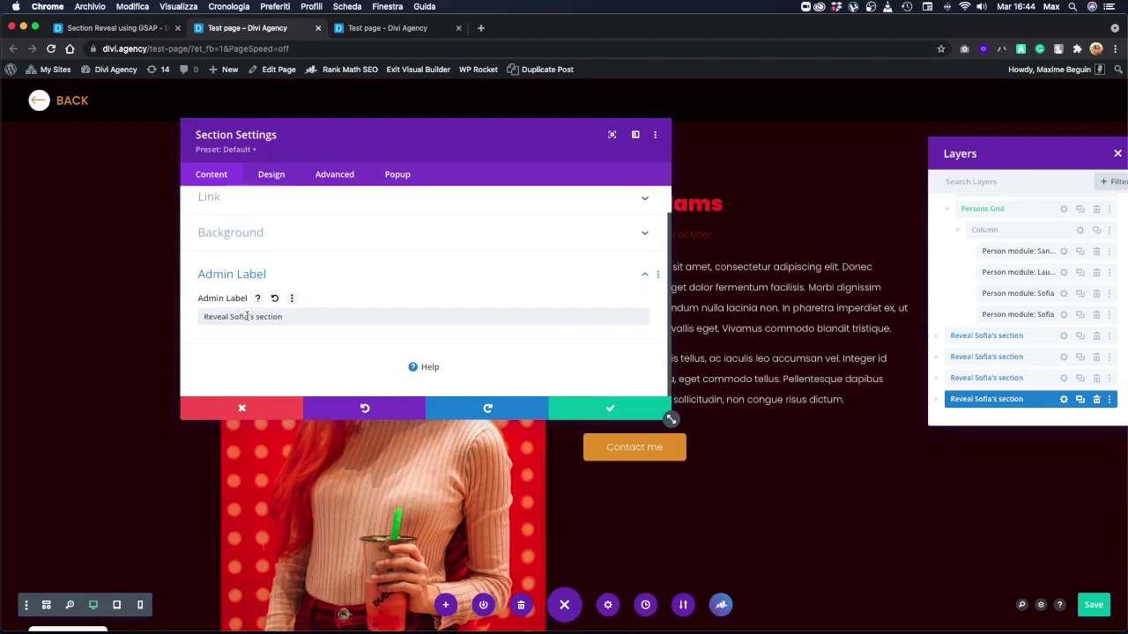
{"action": "left_click_drag", "start_coordinate": [248, 317], "coordinate": [230, 317]}
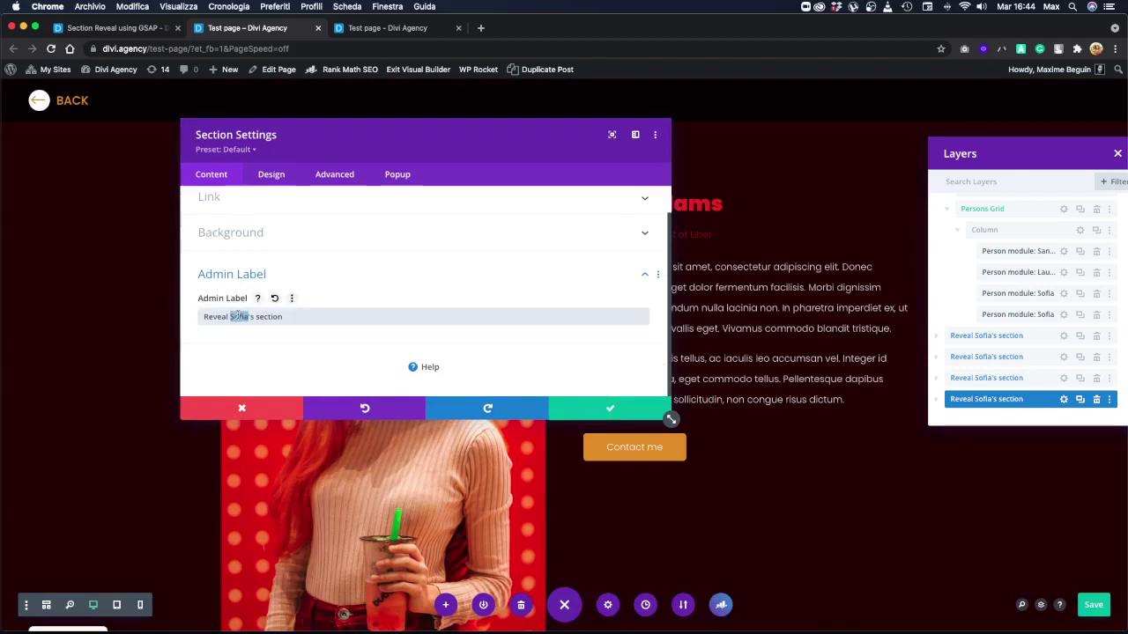
{"action": "type", "text": "Marco"}
- In the copied section's CSS Class, keep dasrgsap__reveal-content and replace the name class with the new member's first name, and close the settings
{"action": "left_click", "coordinate": [335, 173]}
{"action": "left_click", "coordinate": [259, 228]}
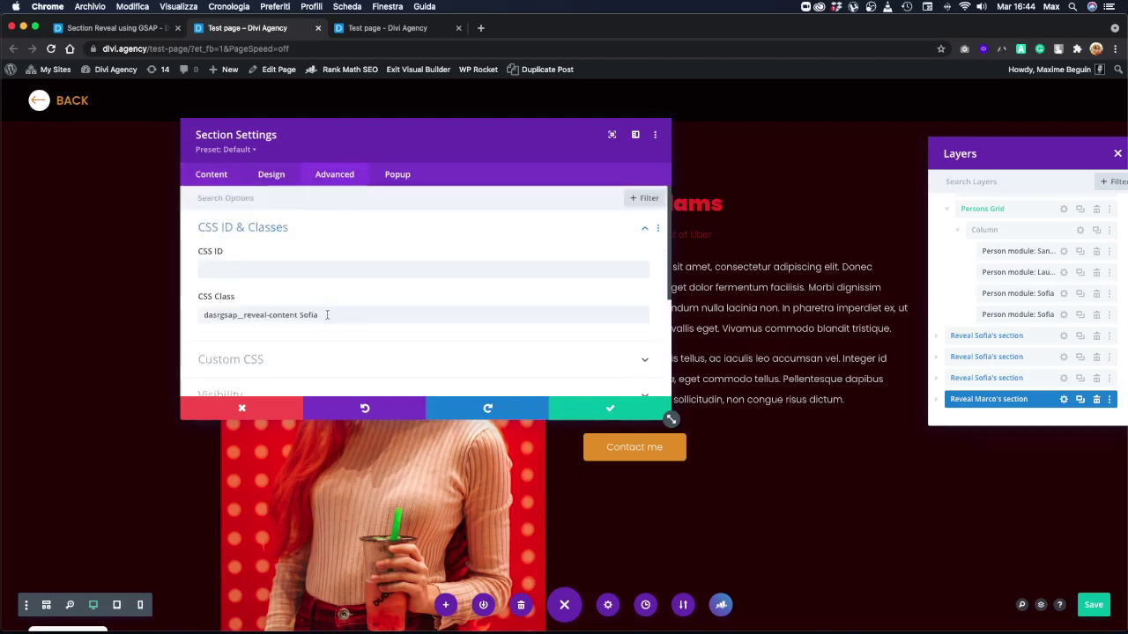
{"action": "left_click_drag", "start_coordinate": [327, 314], "coordinate": [299, 315]}
{"action": "type", "text": "Marc"}
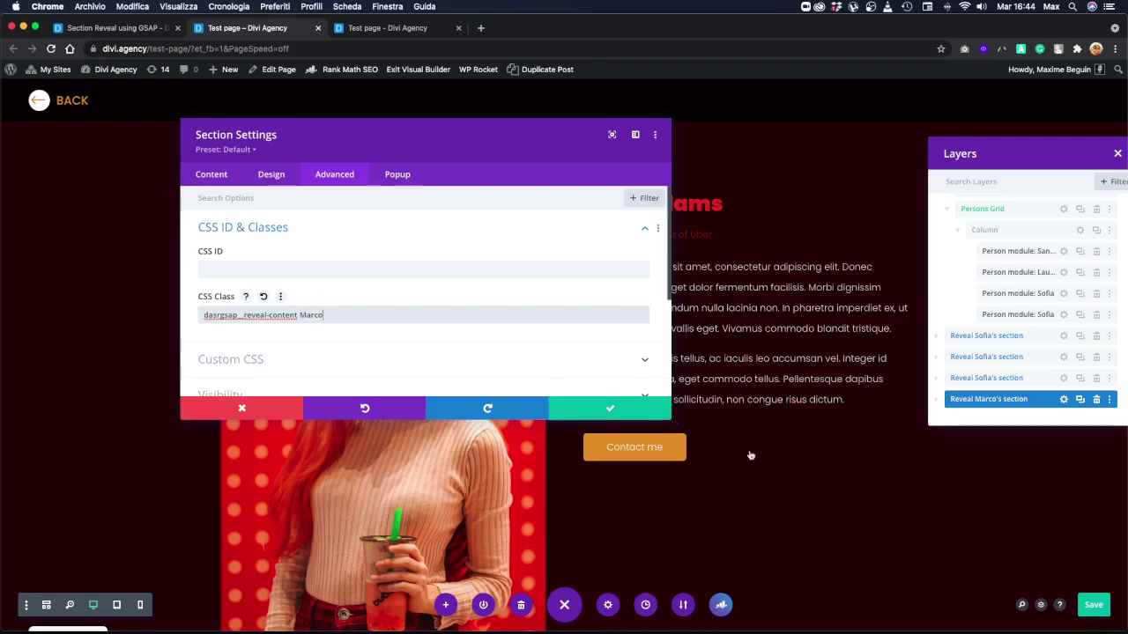
{"action": "key", "text": "Escape"}
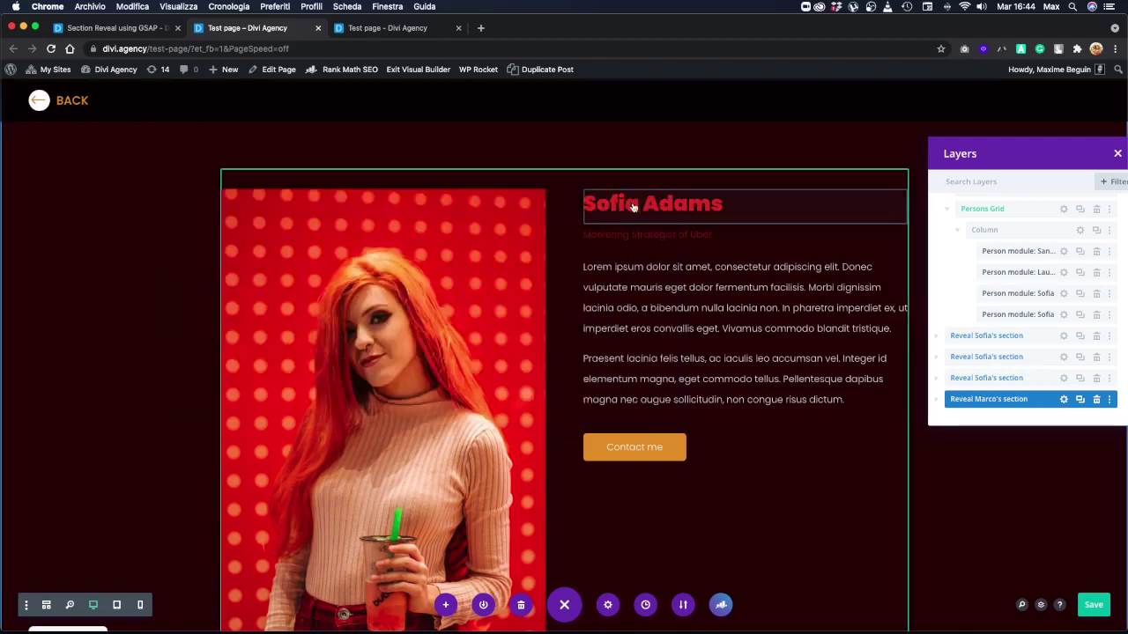
- In the copied section's heading HTML, replace the full name inside the h2 with the new member's first name and save the text module
{"action": "left_click", "coordinate": [718, 196]}
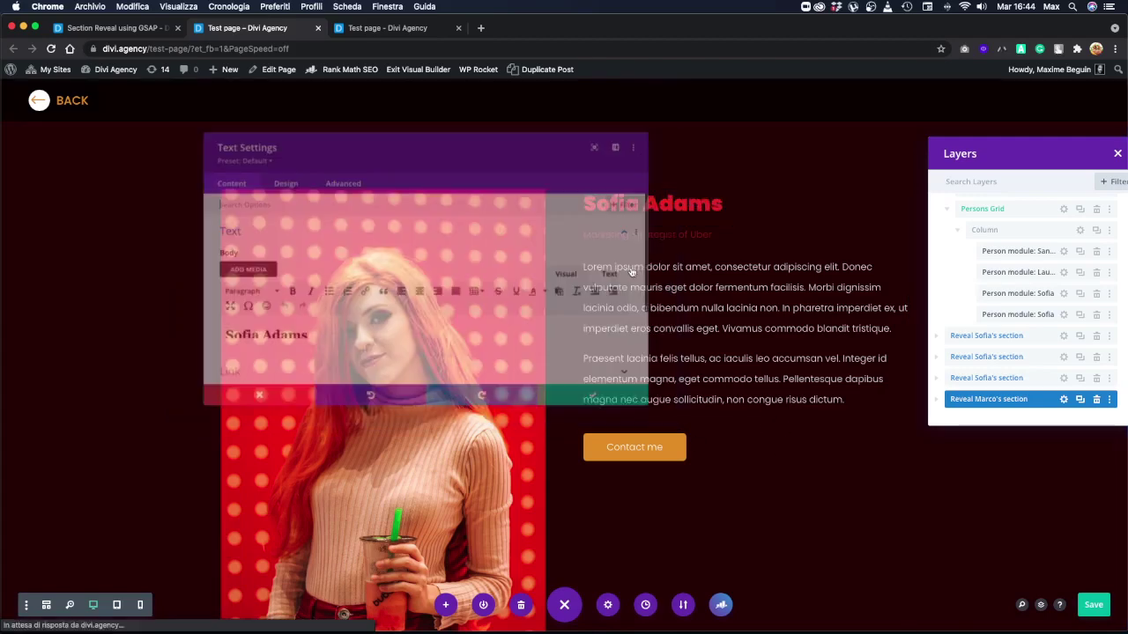
{"action": "left_click", "coordinate": [628, 275]}
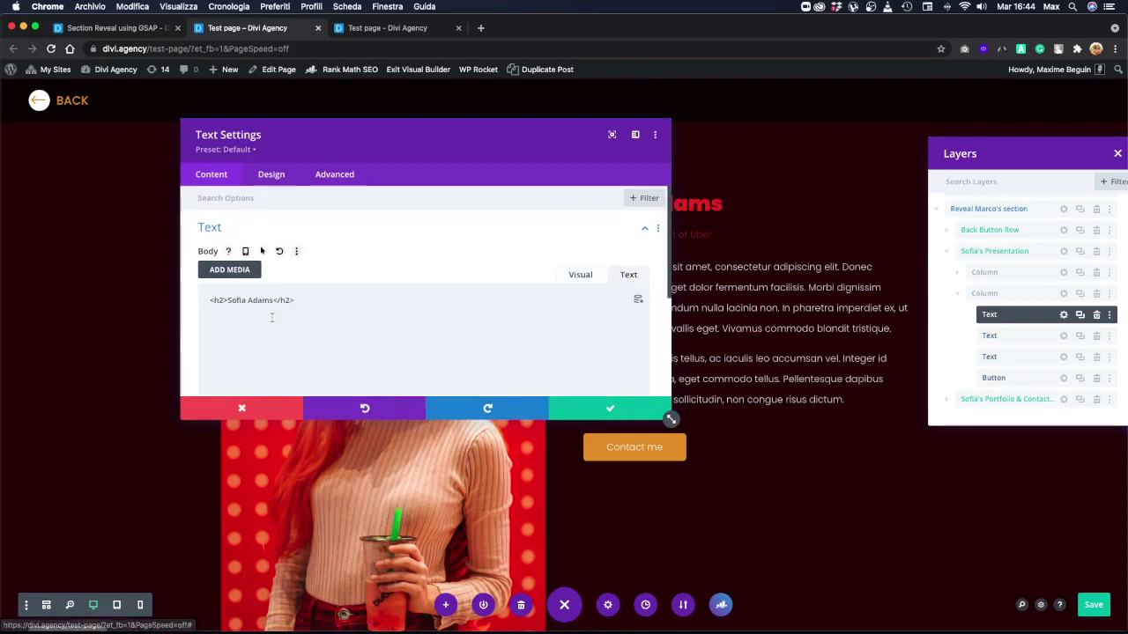
{"action": "left_click_drag", "start_coordinate": [274, 300], "coordinate": [227, 301]}
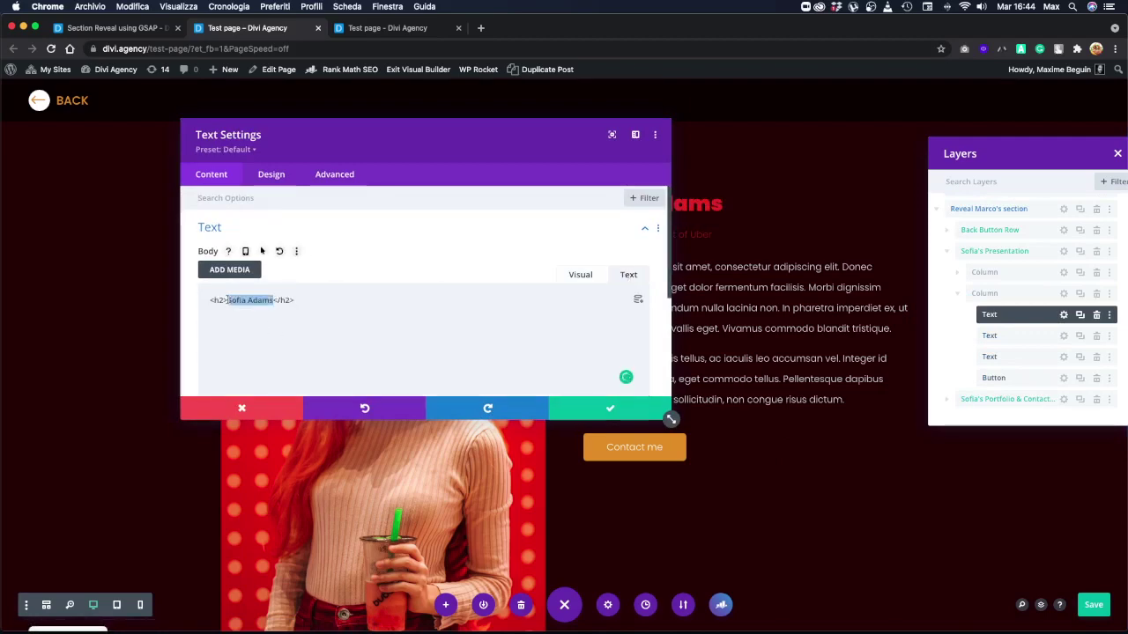
{"action": "type", "text": "Marco"}
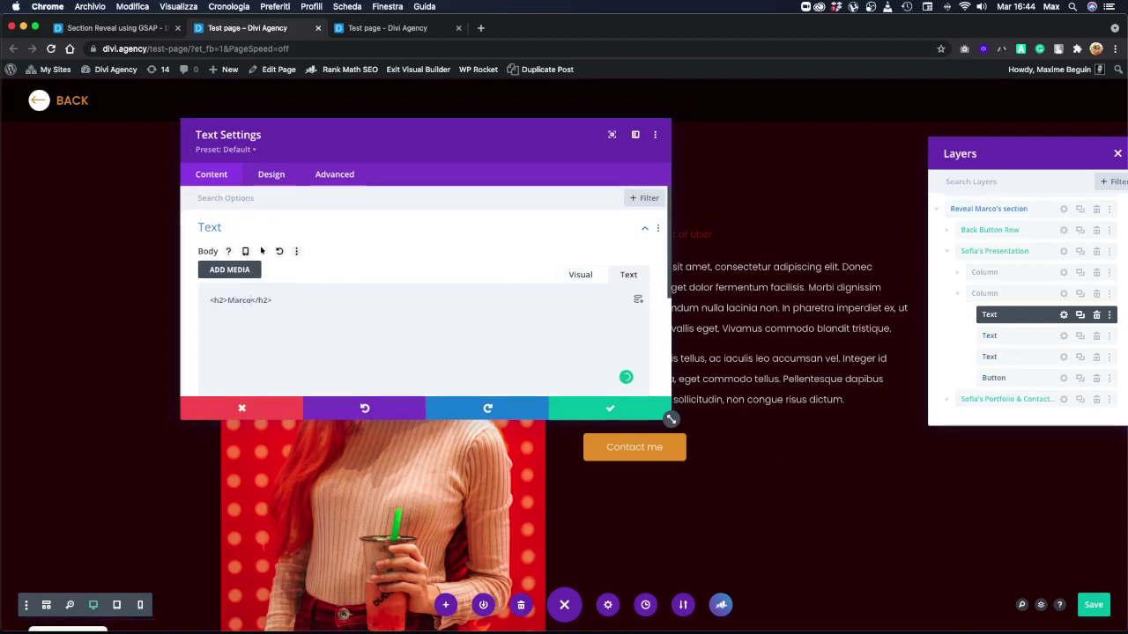
{"action": "left_click", "coordinate": [590, 409]}
- Replace the copied section's portrait with the all-red photo of a man covering his face from the Media Library, and save the image and page
{"action": "mouse_move", "coordinate": [411, 359]}
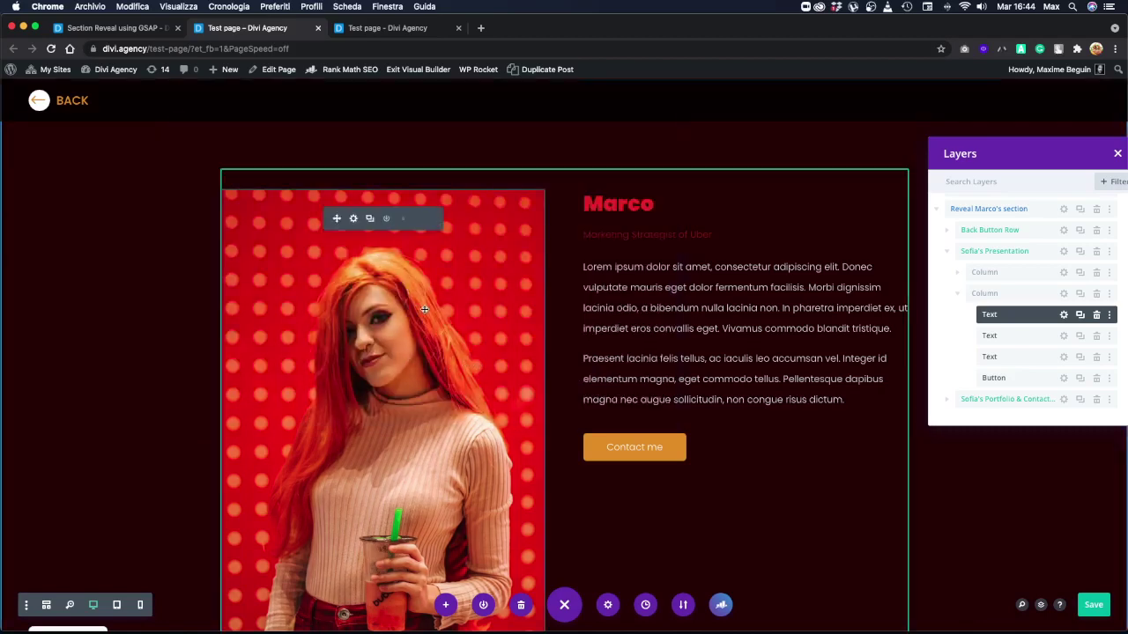
{"action": "left_click", "coordinate": [353, 222]}
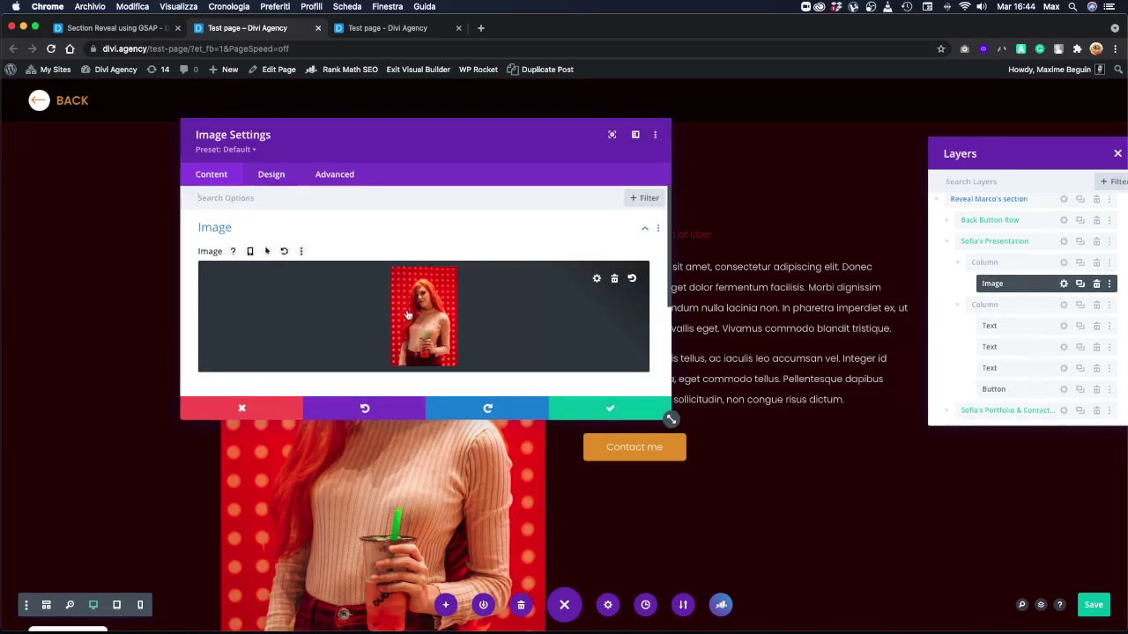
{"action": "left_click", "coordinate": [330, 316]}
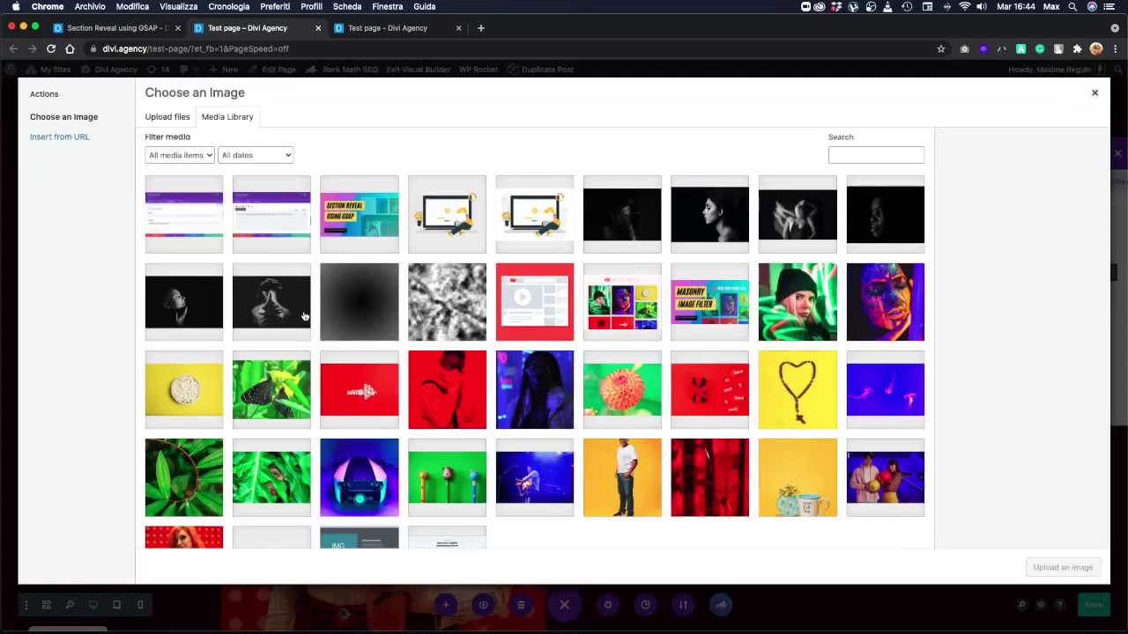
{"action": "scroll", "coordinate": [405, 352], "scroll_direction": "down", "scroll_amount": 1}
{"action": "left_click", "coordinate": [455, 350]}
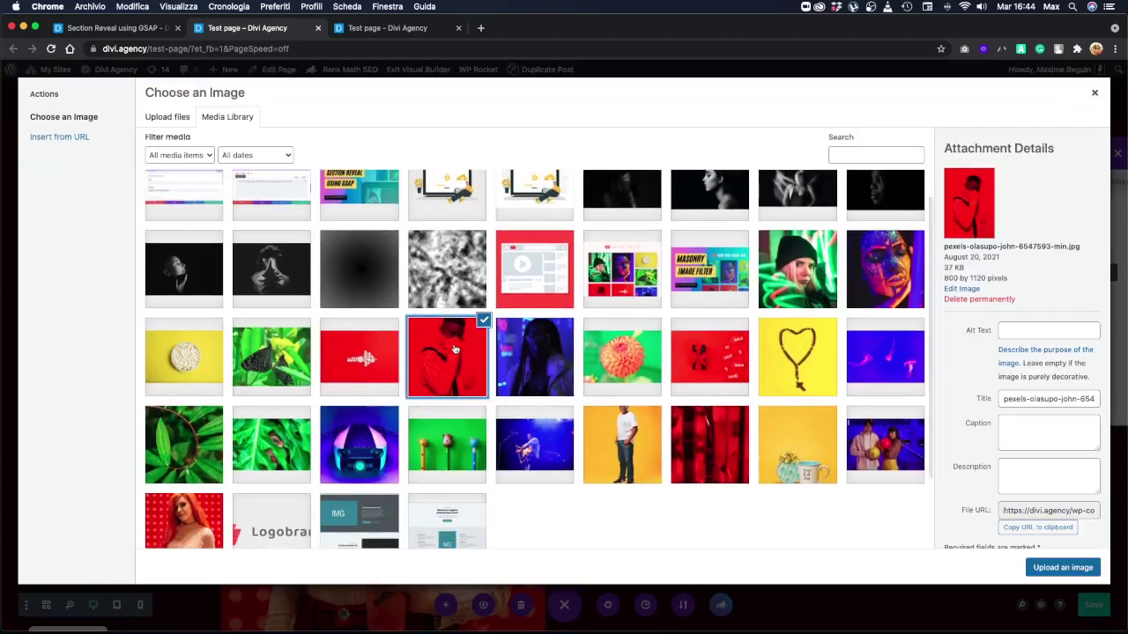
{"action": "left_click", "coordinate": [1047, 568]}
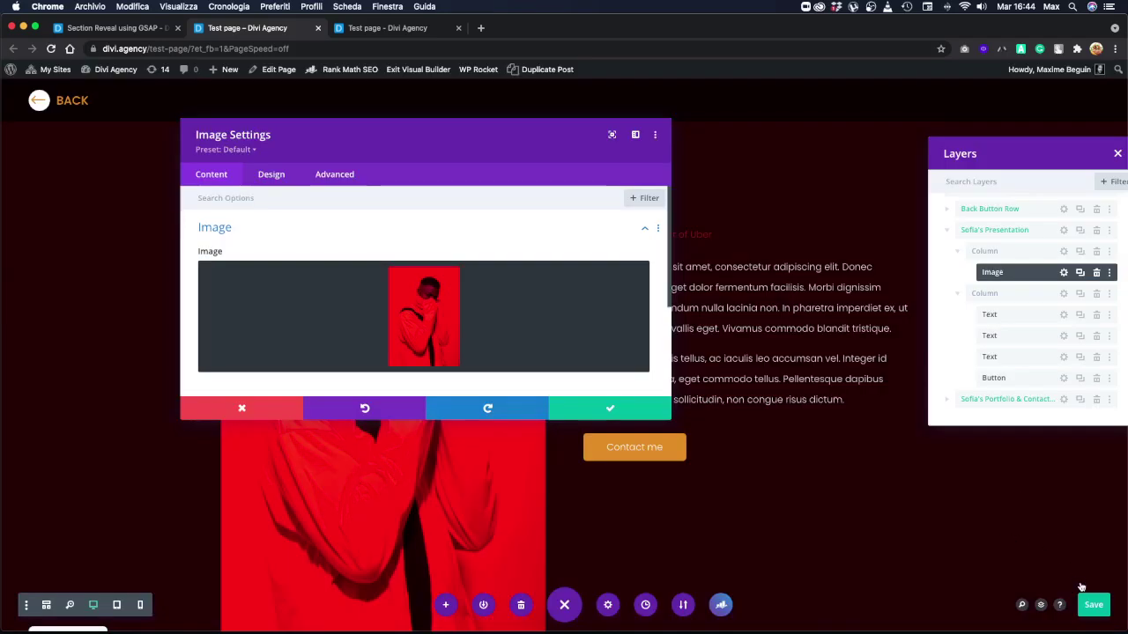
{"action": "left_click", "coordinate": [1092, 605]}
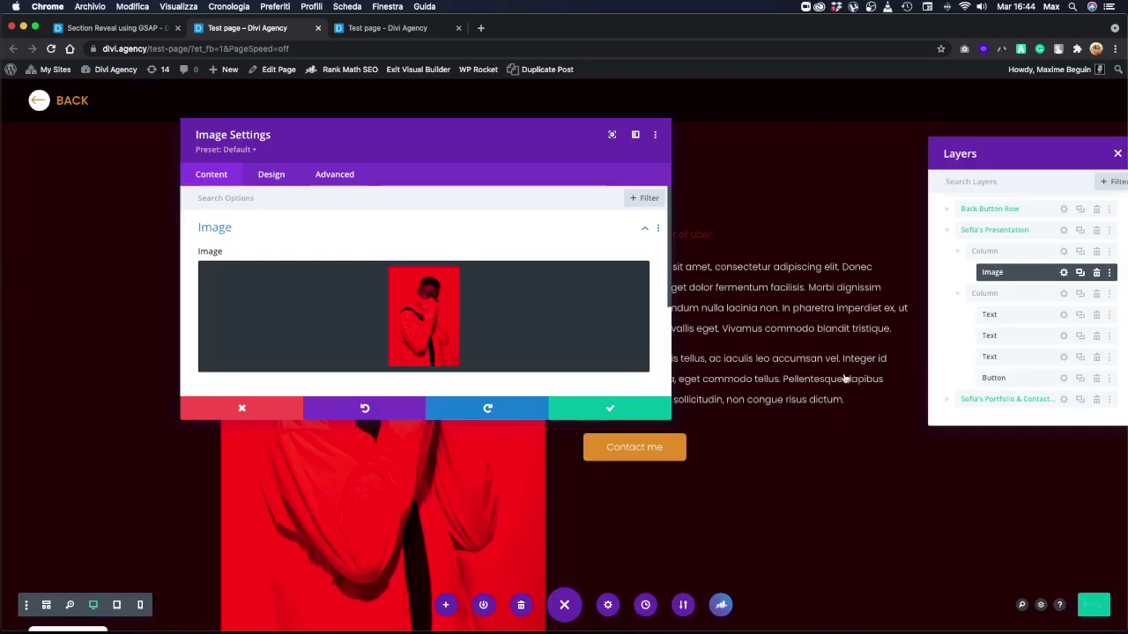
{"action": "left_click", "coordinate": [580, 411]}
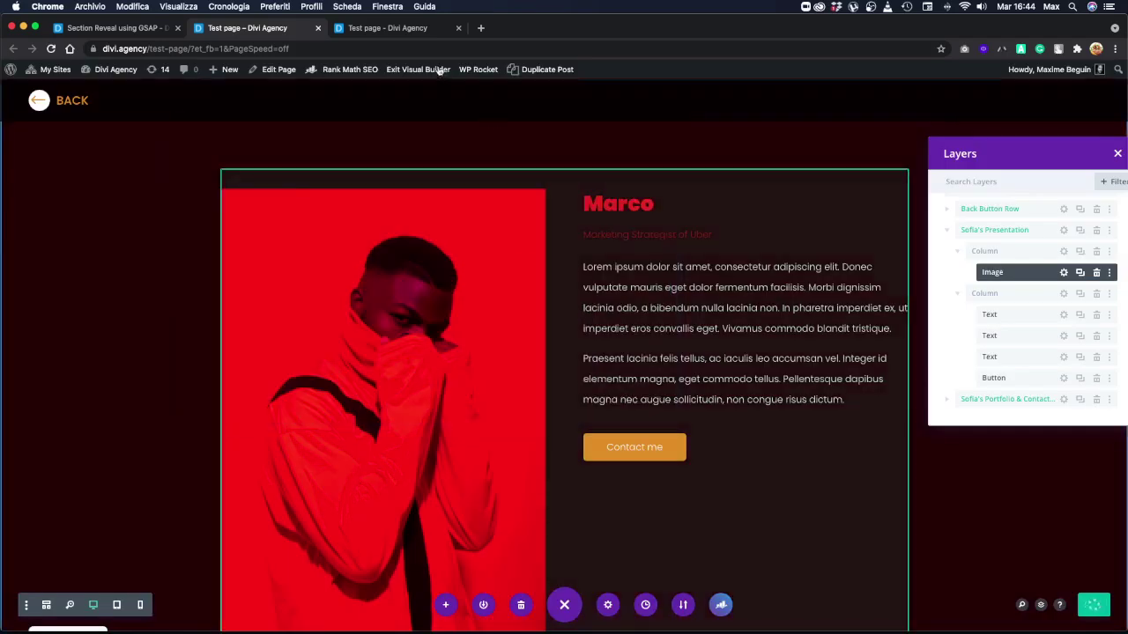
- Reload the published test page and open the fourth team card to check its reveal section, returning to the grid
{"action": "left_click", "coordinate": [392, 29]}
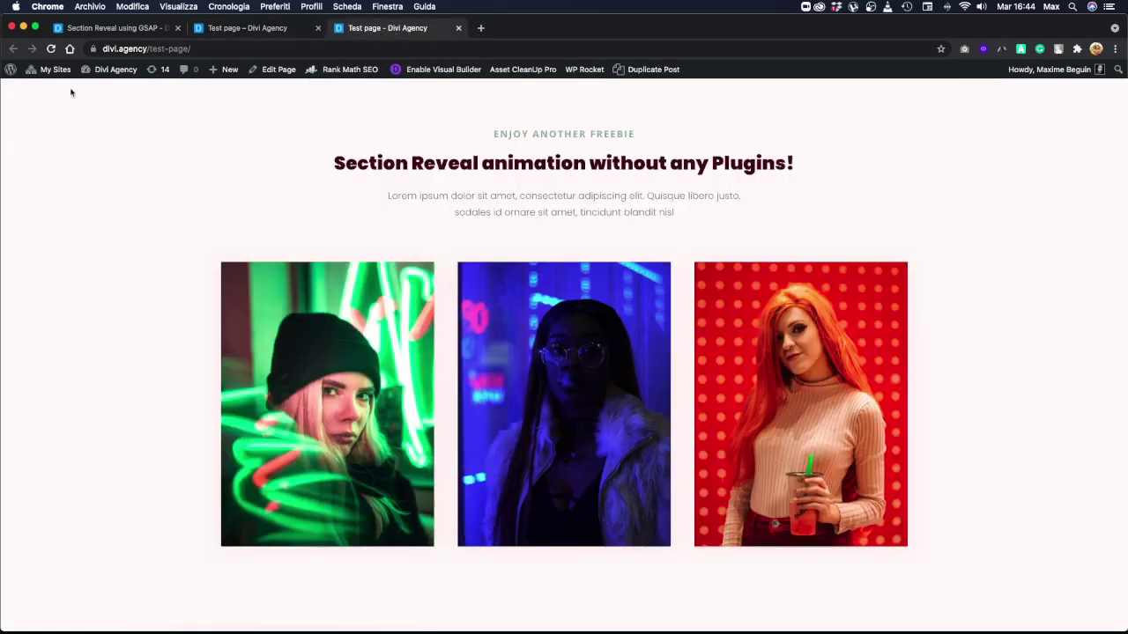
{"action": "left_click", "coordinate": [51, 49]}
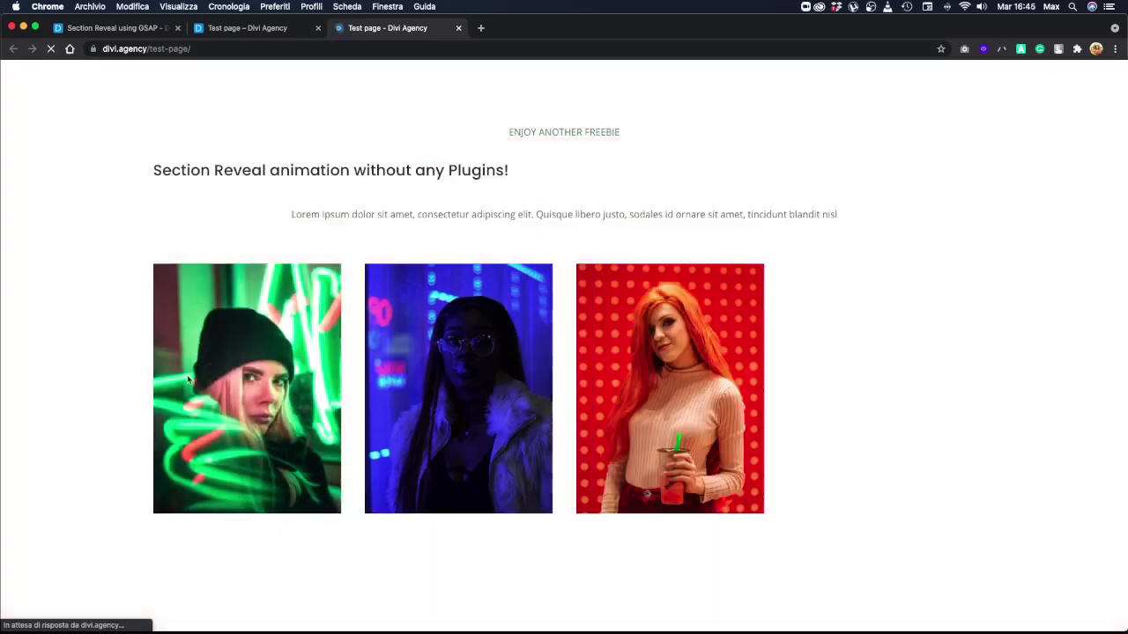
{"action": "scroll", "coordinate": [196, 370], "scroll_direction": "down", "scroll_amount": 3}
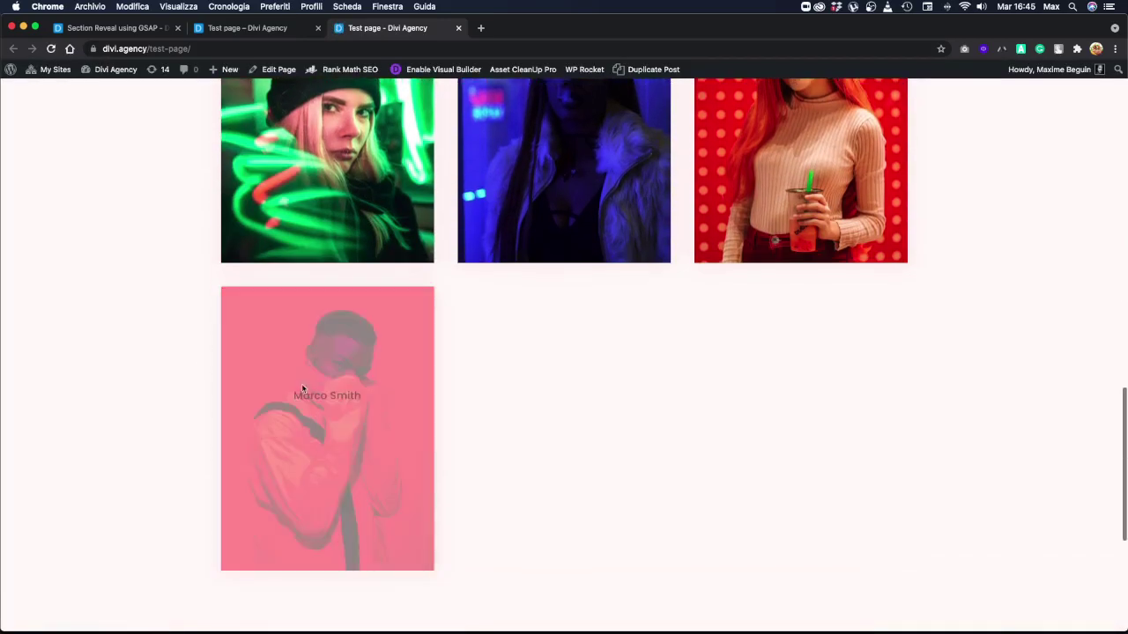
{"action": "left_click", "coordinate": [343, 445]}
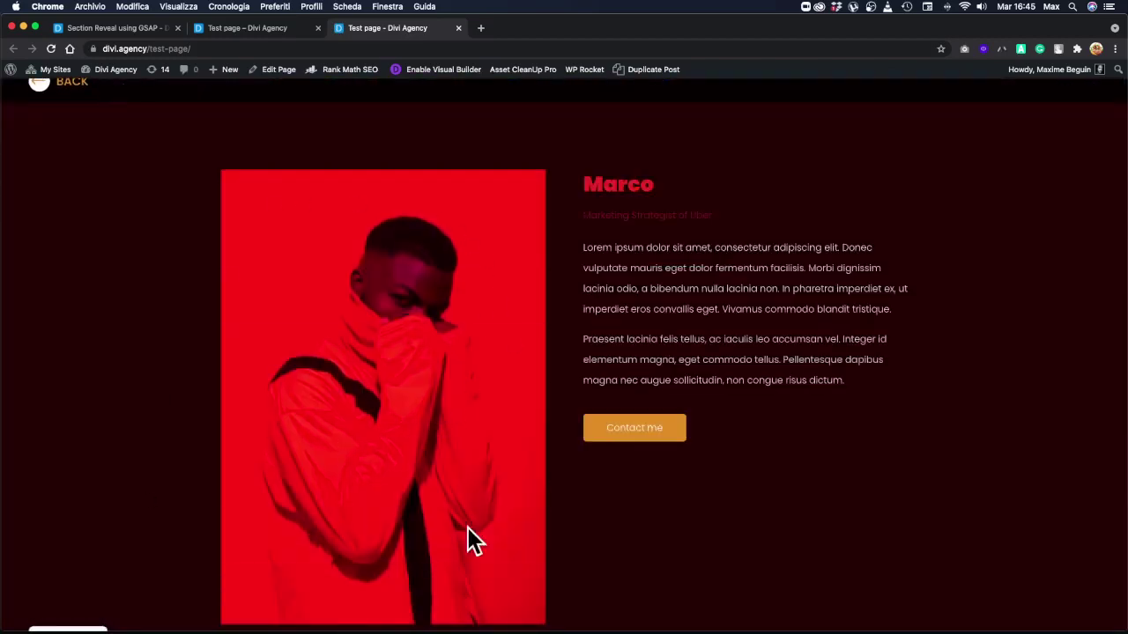
{"action": "scroll", "coordinate": [793, 370], "scroll_direction": "down", "scroll_amount": 3}
{"action": "scroll", "coordinate": [792, 370], "scroll_direction": "up", "scroll_amount": 1}
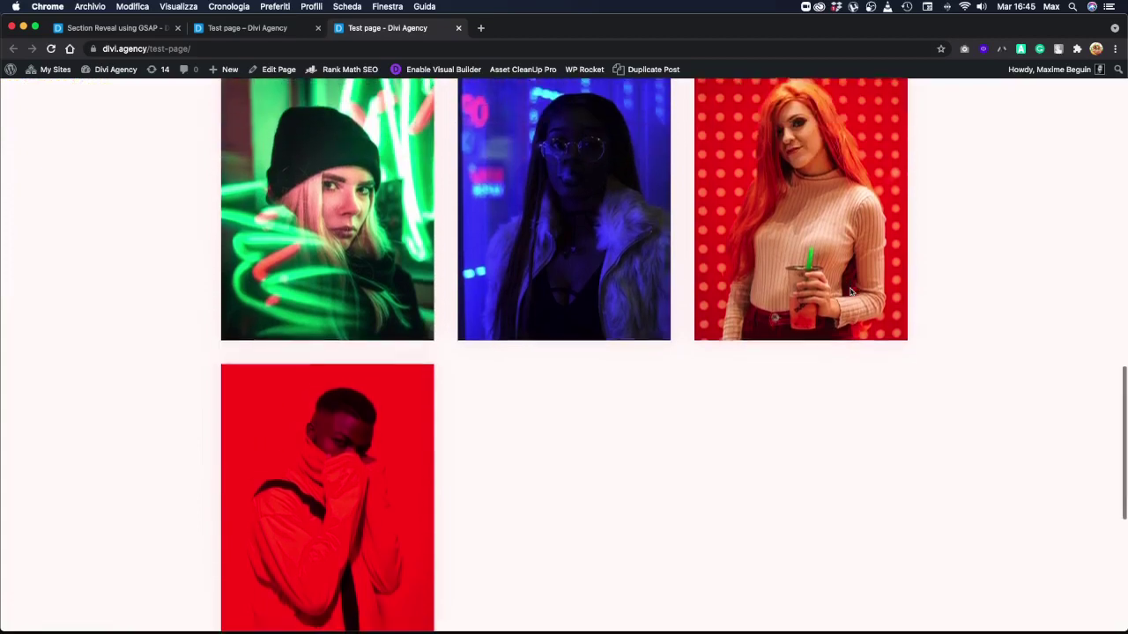
- Check that the existing cards on the live page still reveal their own sections, starting with the third card, and return to the Visual Builder
{"action": "mouse_move", "coordinate": [816, 234]}
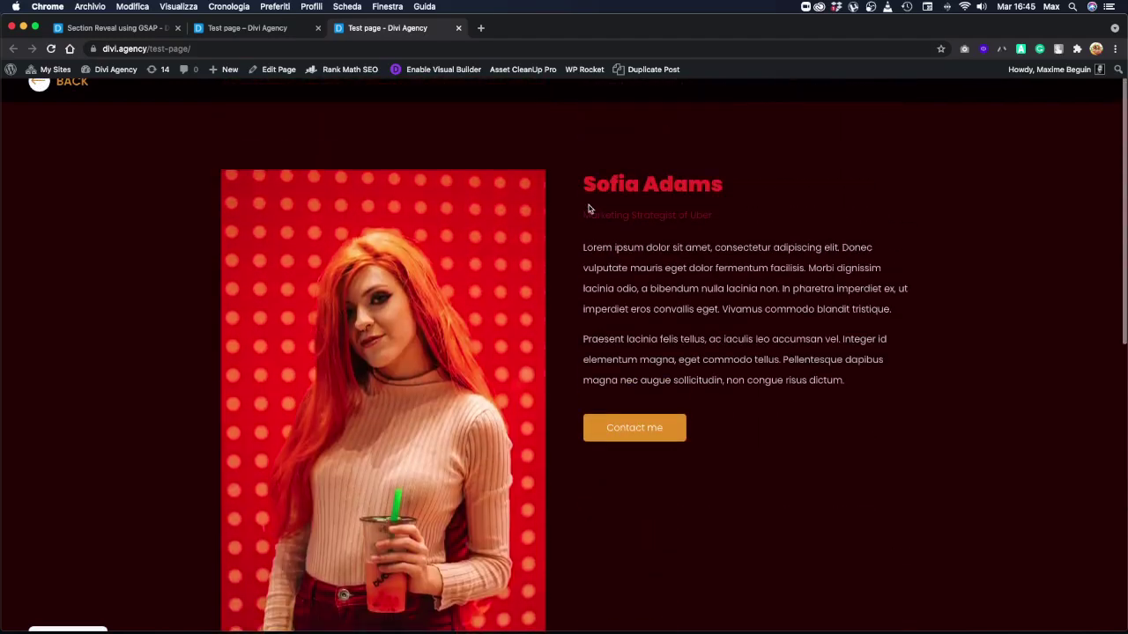
{"action": "scroll", "coordinate": [588, 209], "scroll_direction": "down", "scroll_amount": 5}
{"action": "scroll", "coordinate": [589, 209], "scroll_direction": "up", "scroll_amount": 5}
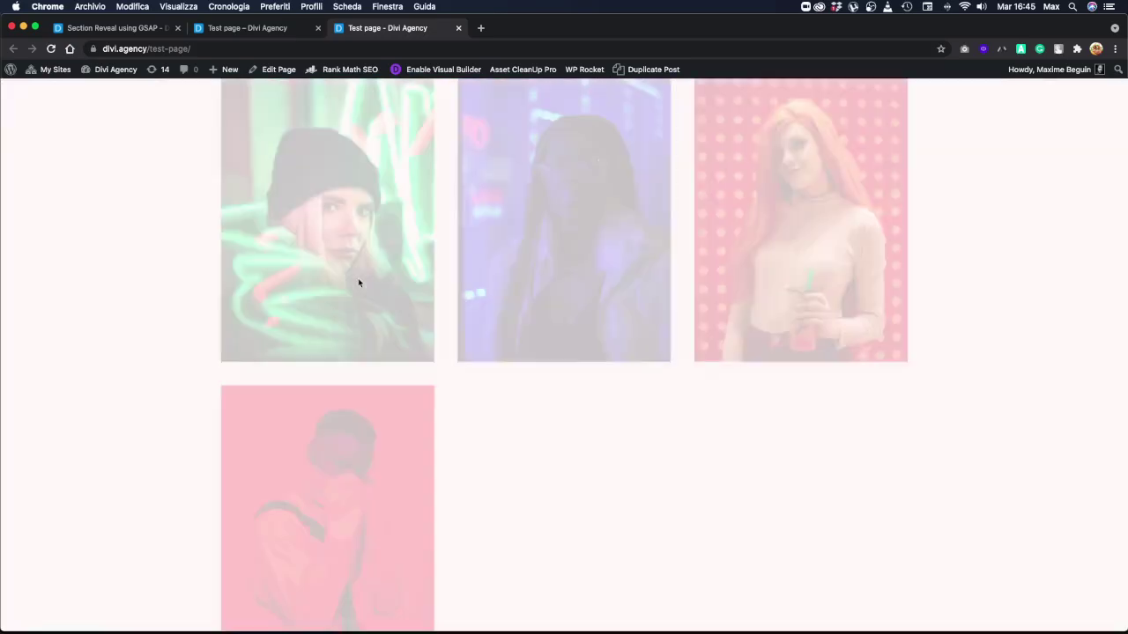
{"action": "scroll", "coordinate": [358, 277], "scroll_direction": "down", "scroll_amount": 2}
{"action": "scroll", "coordinate": [358, 283], "scroll_direction": "up", "scroll_amount": 5}
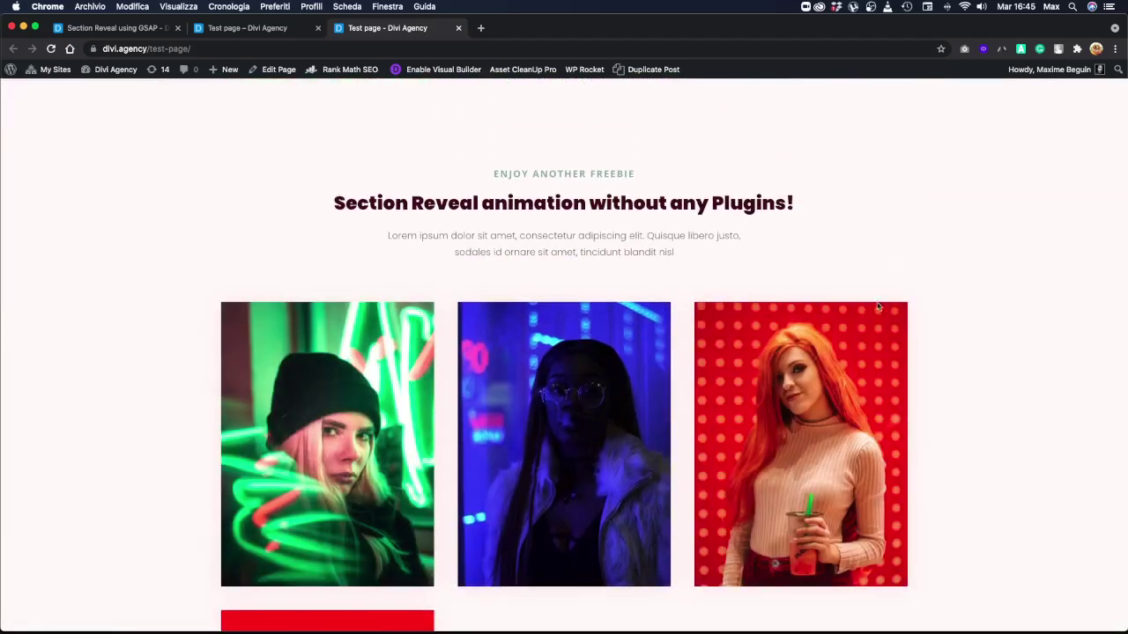
{"action": "left_click", "coordinate": [220, 30]}
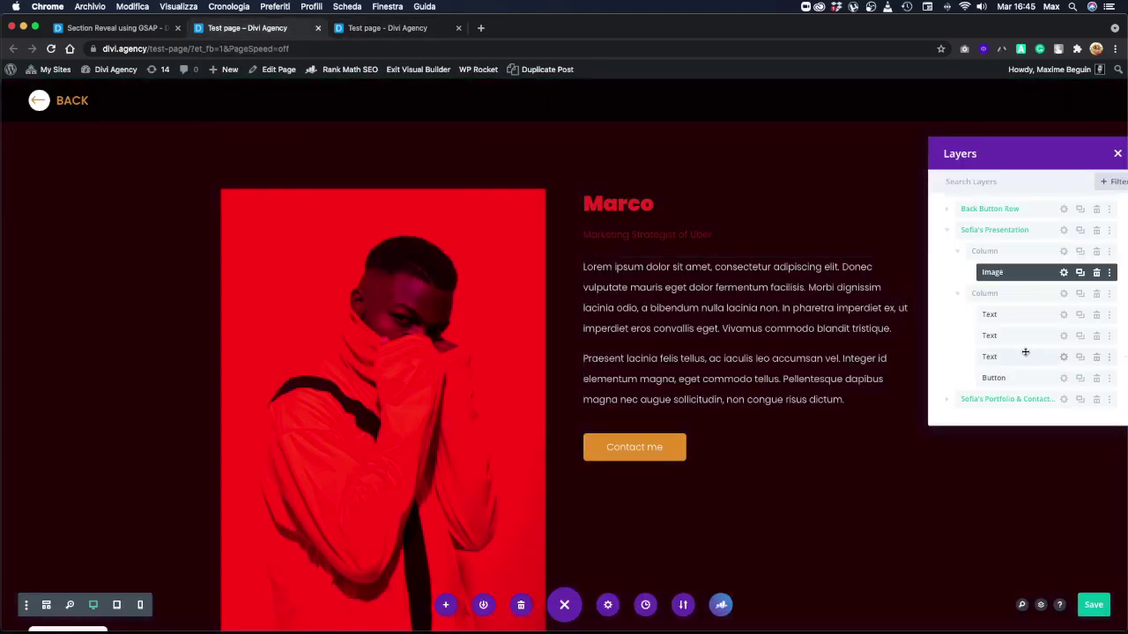